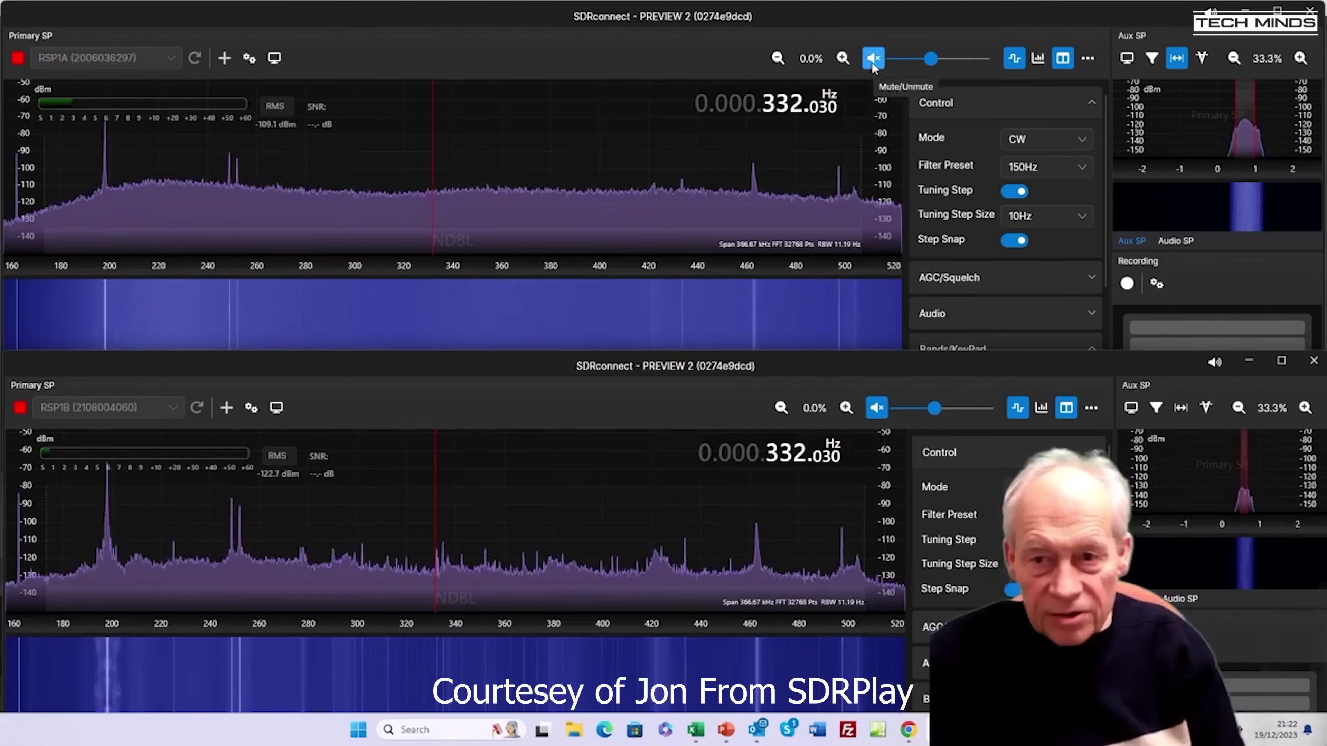
Listen briefly to the RSP1A receiver, mute it again, and unmute the RSP1B receiver for comparison
{"action": "left_click", "coordinate": [872, 63]}
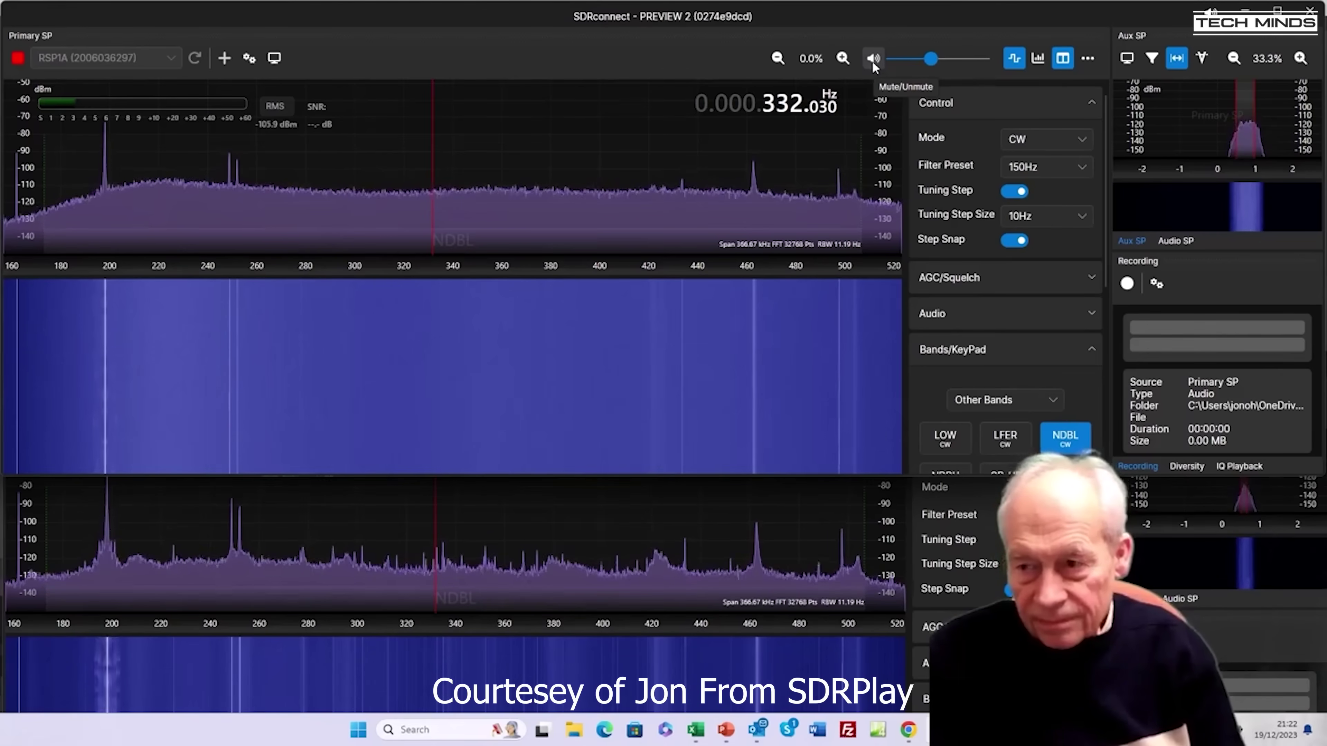
{"action": "left_click", "coordinate": [872, 60]}
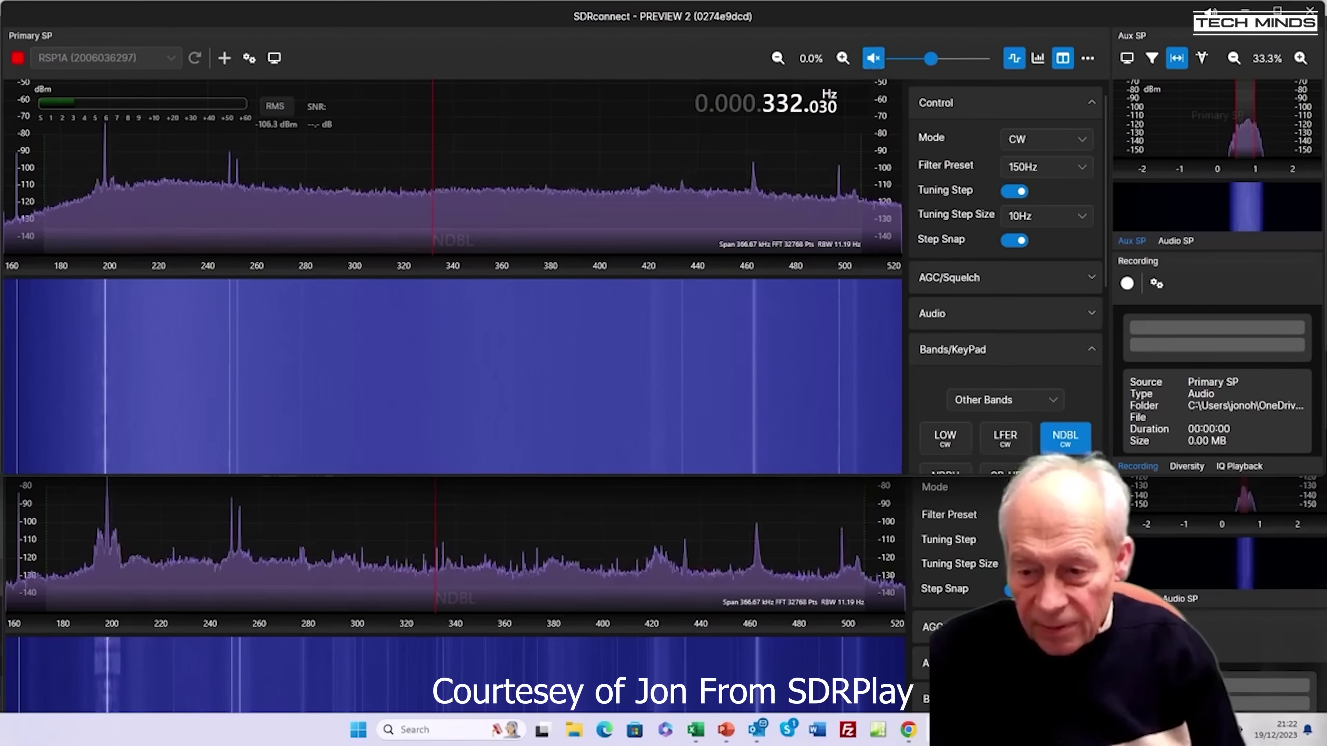
{"action": "left_click", "coordinate": [924, 486]}
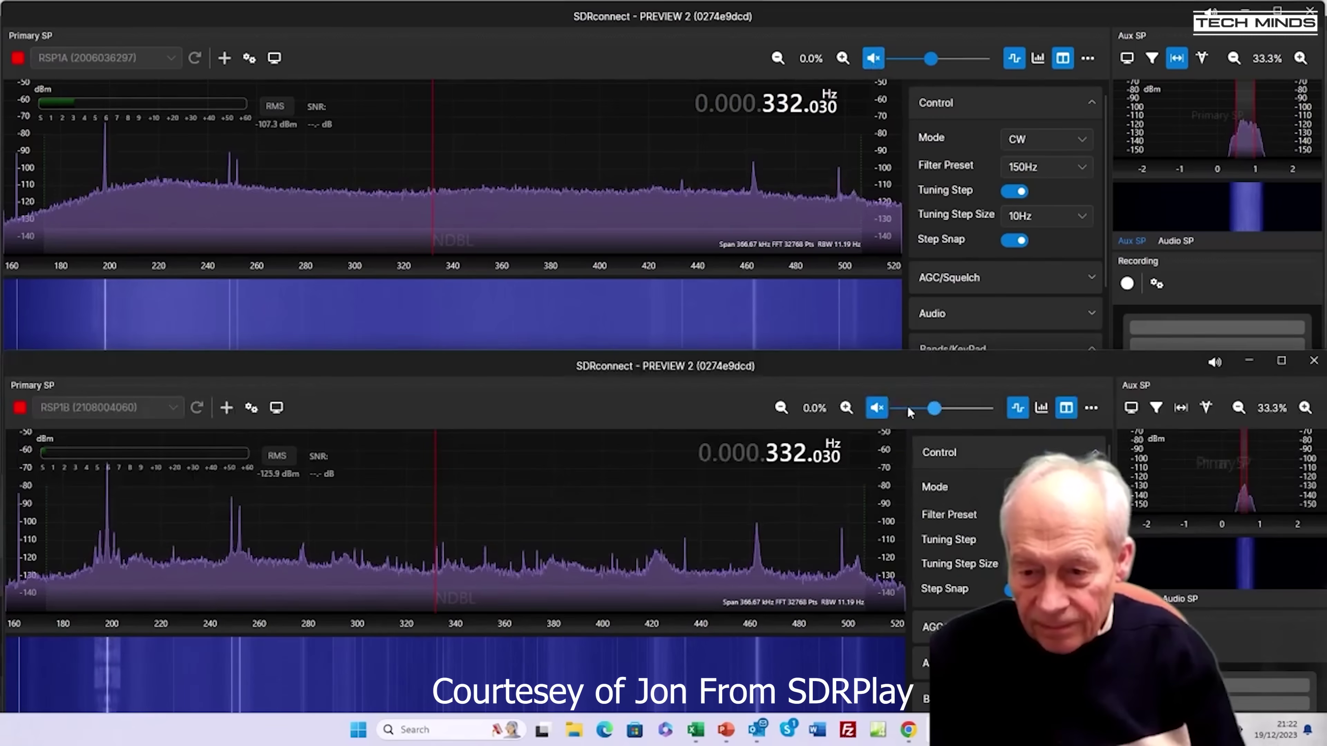
{"action": "left_click", "coordinate": [876, 408]}
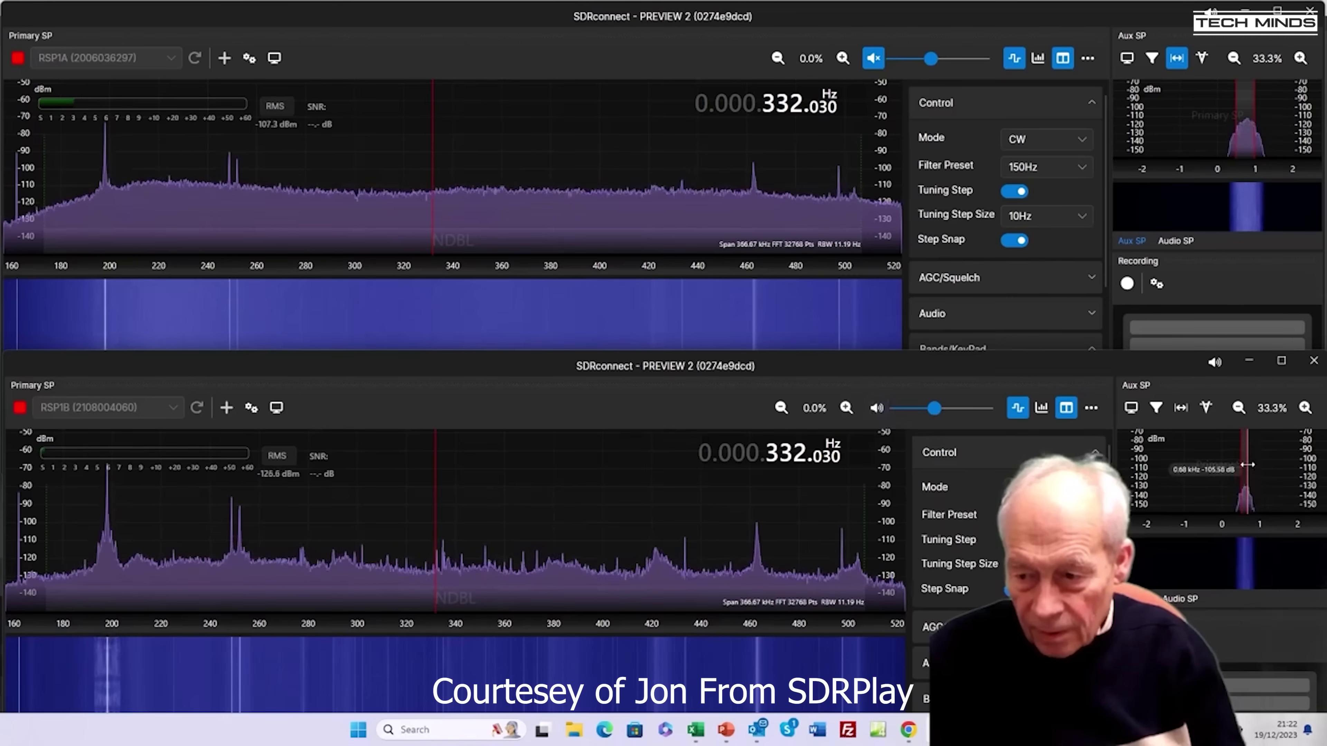
Adjust the RSP1B filter passband in the auxiliary spectrum by moving its upper and lower edges
{"action": "left_click_drag", "start_coordinate": [1247, 465], "coordinate": [1255, 463]}
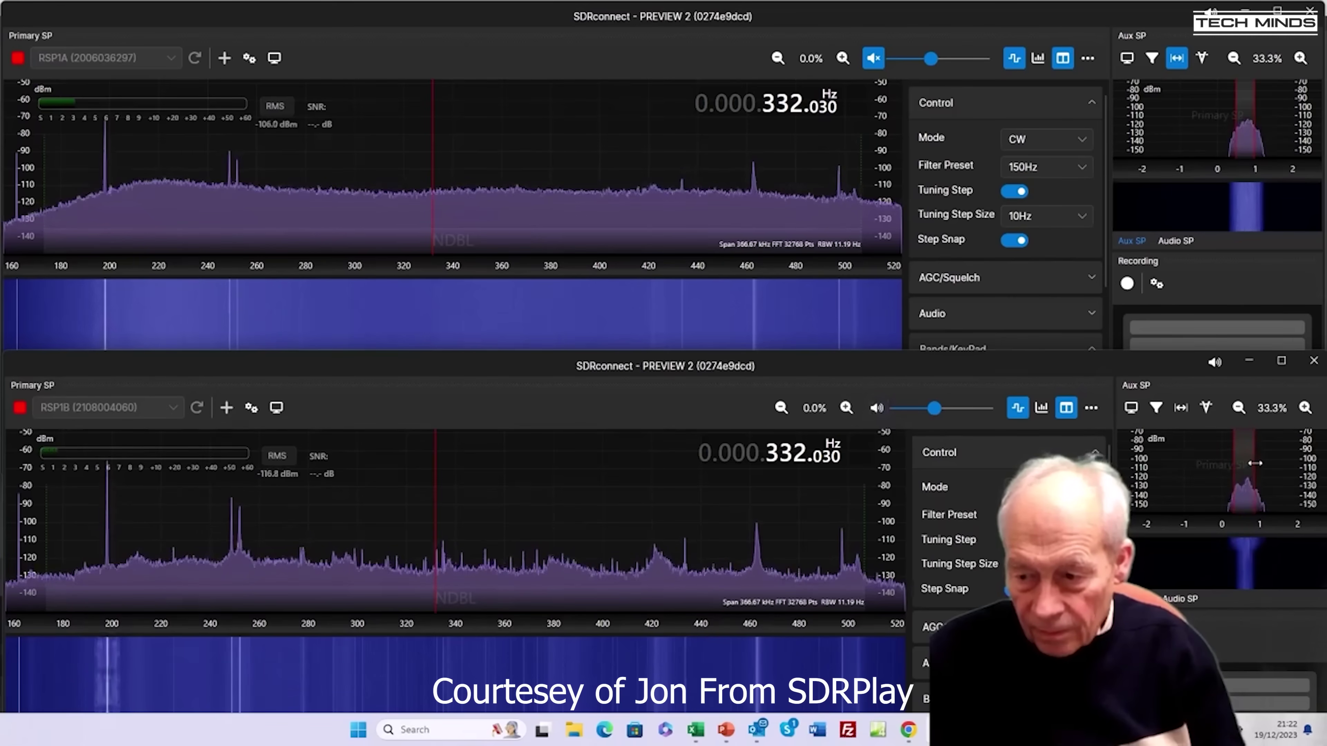
{"action": "left_click_drag", "start_coordinate": [1252, 463], "coordinate": [1251, 463]}
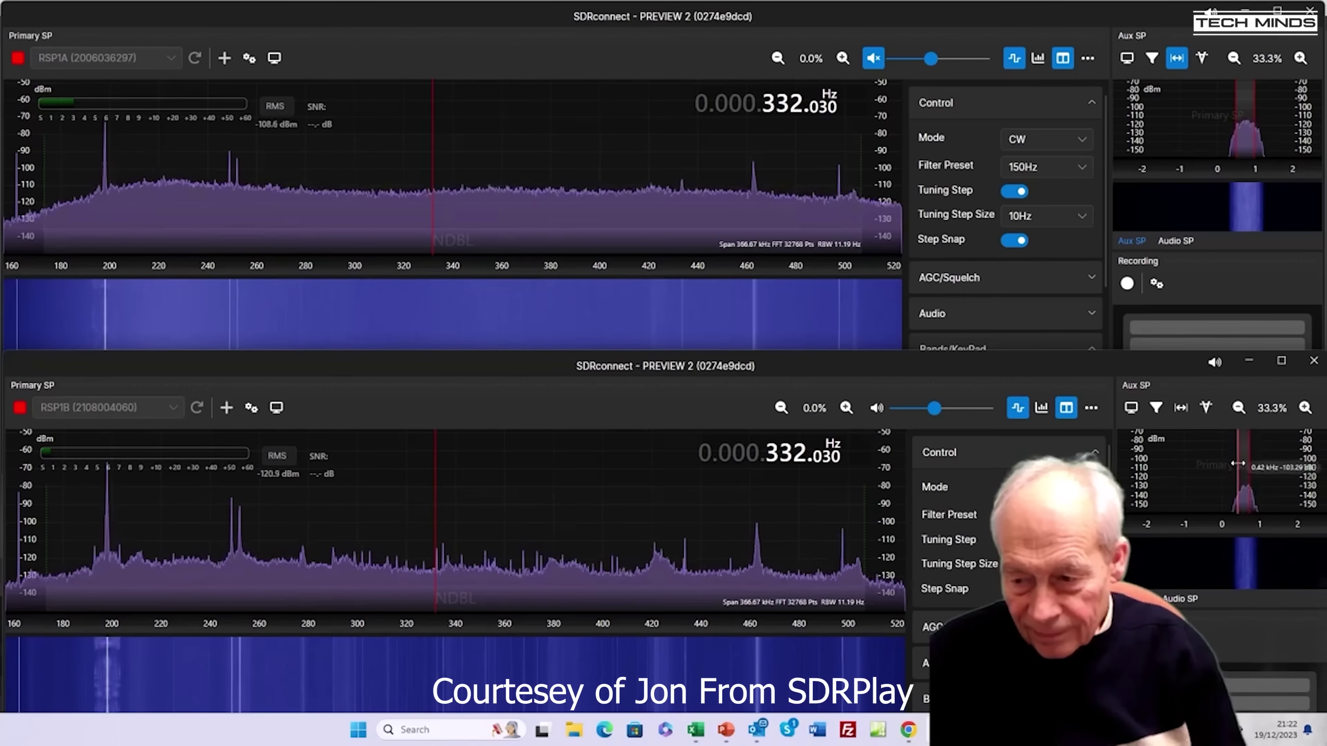
{"action": "left_click_drag", "start_coordinate": [1237, 463], "coordinate": [1231, 462]}
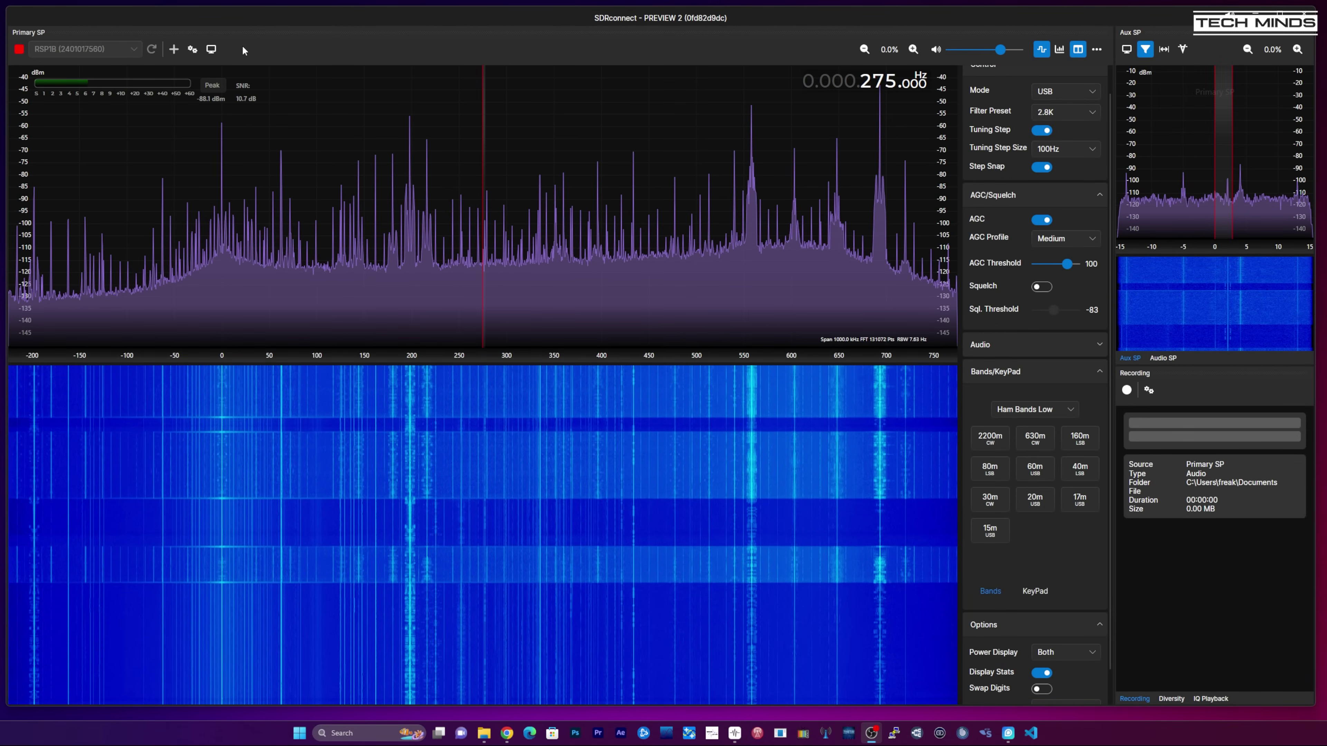
Turn on the RF Notch in the receiver's hardware settings and close the settings
{"action": "left_click", "coordinate": [212, 49]}
{"action": "left_click", "coordinate": [197, 51]}
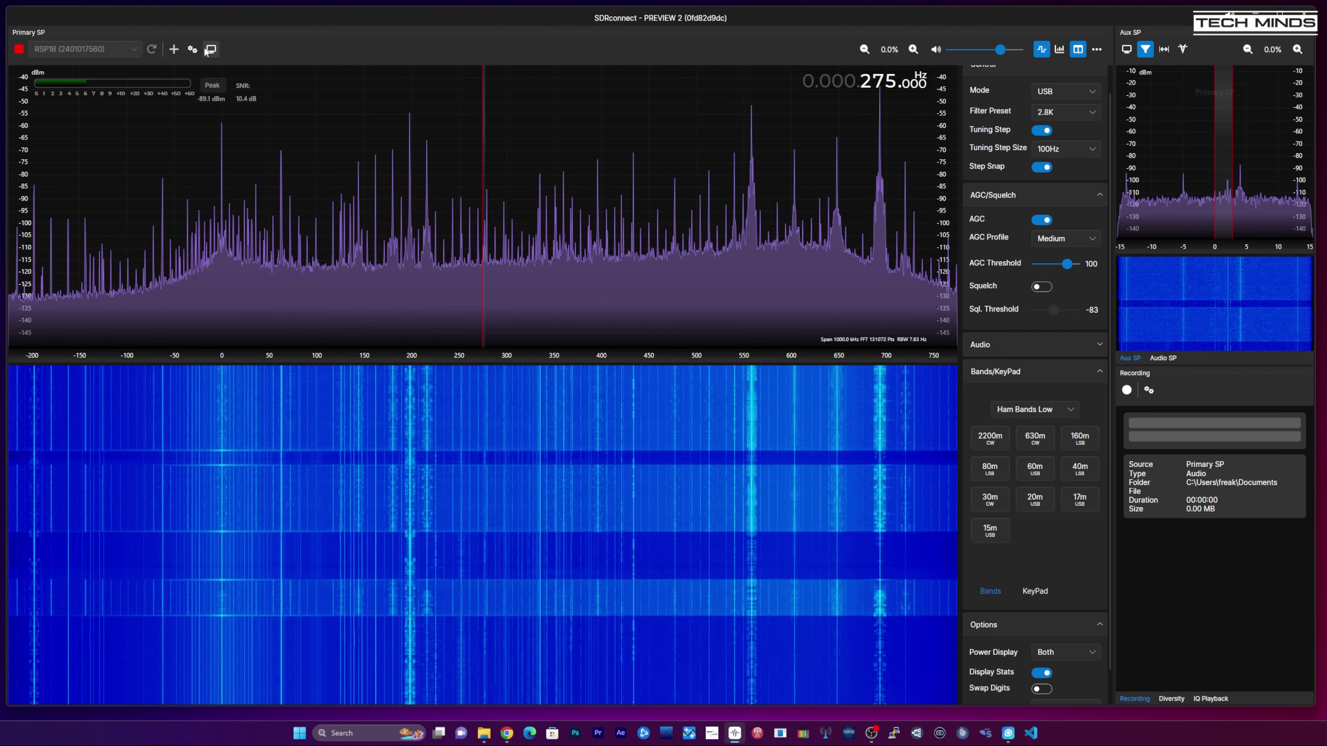
{"action": "left_click", "coordinate": [198, 51]}
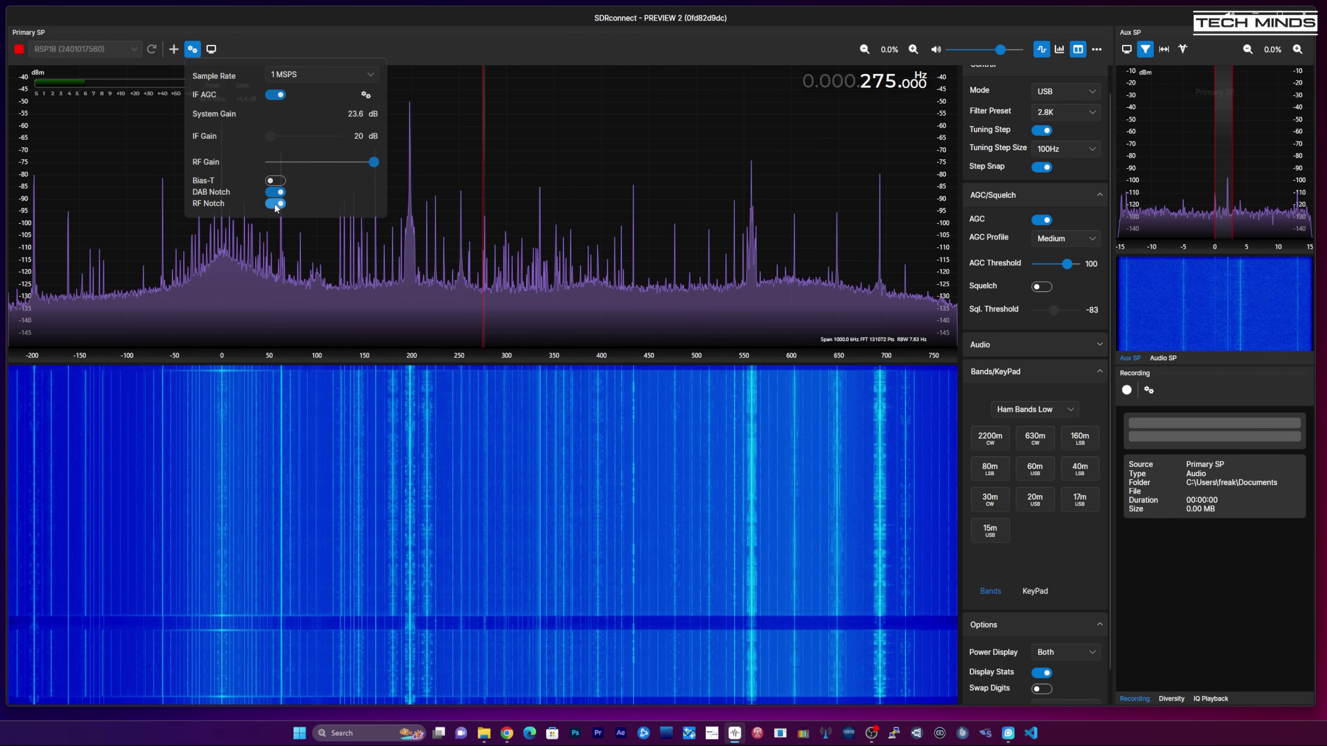
{"action": "left_click", "coordinate": [395, 33]}
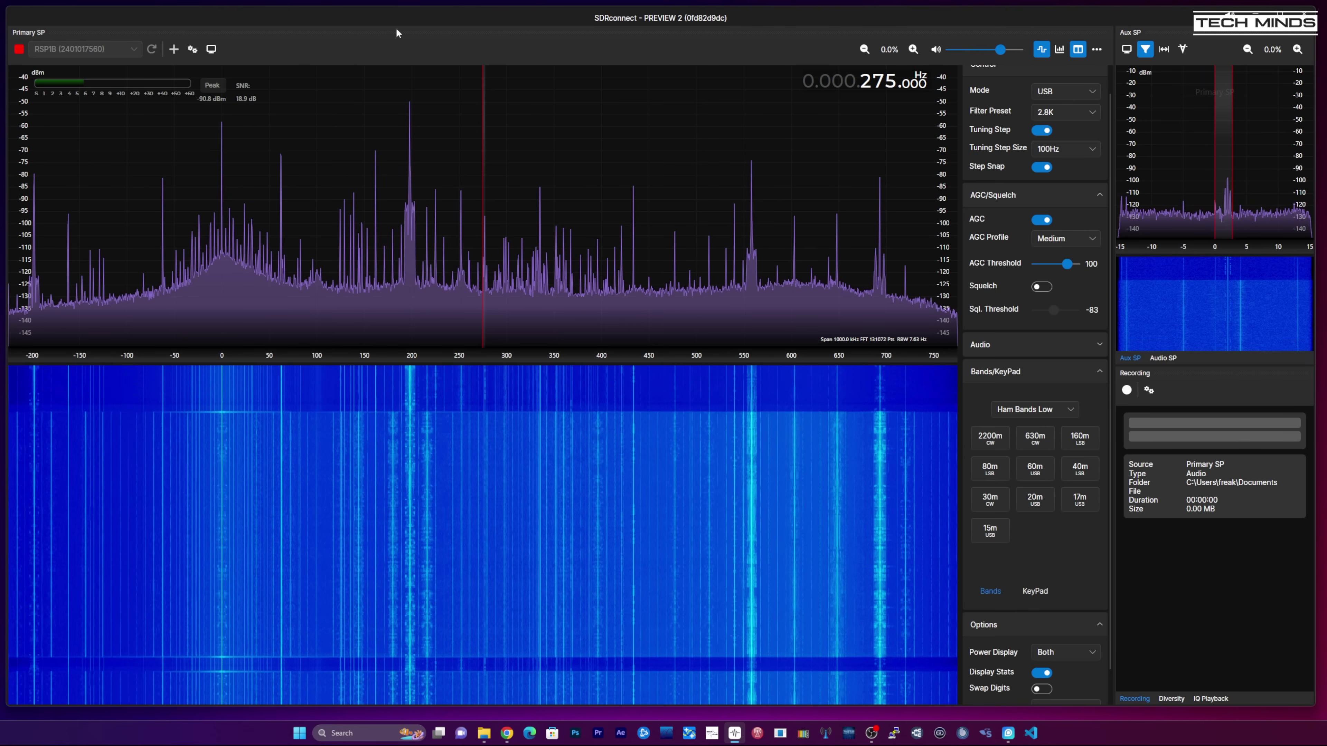
Magnify the spectrum to 40%, tune to the signal at 276.2 kHz and narrow the filter's upper edge around it
{"action": "left_click", "coordinate": [913, 50]}
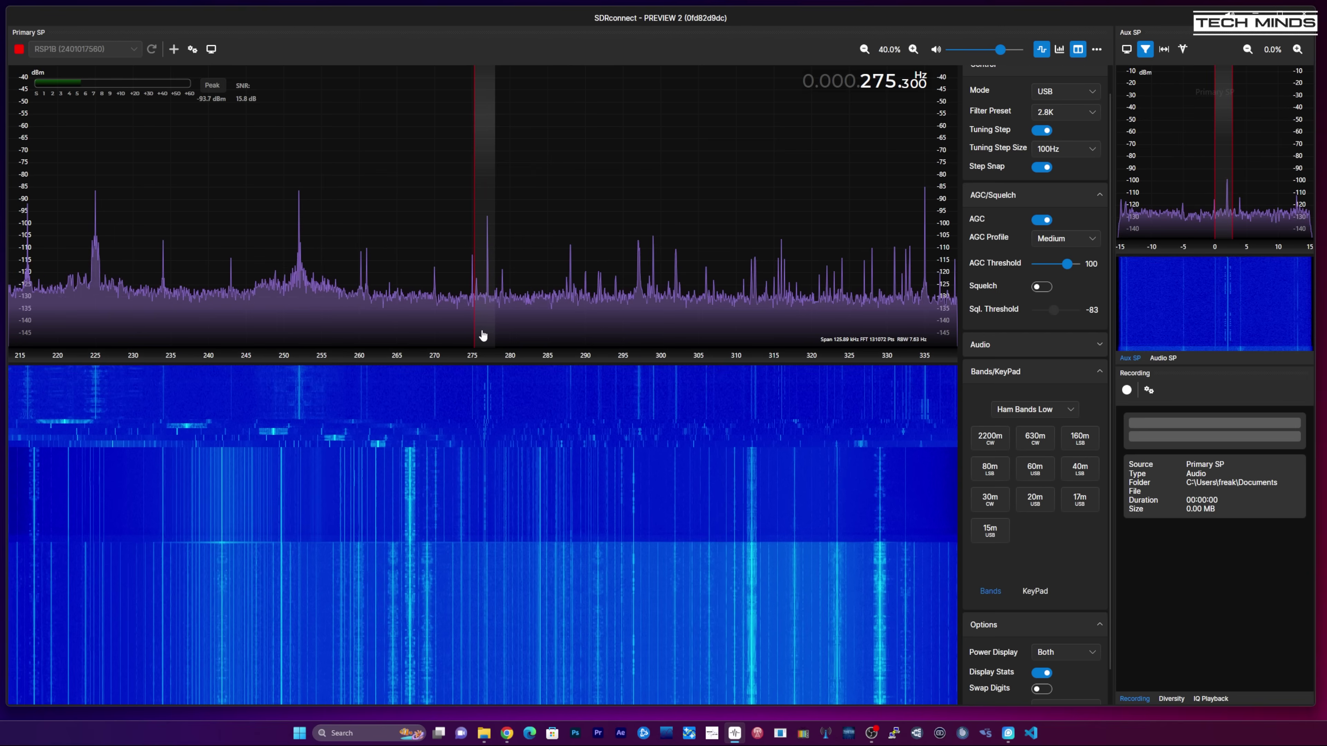
{"action": "scroll", "coordinate": [486, 335], "scroll_direction": "up", "scroll_amount": 12}
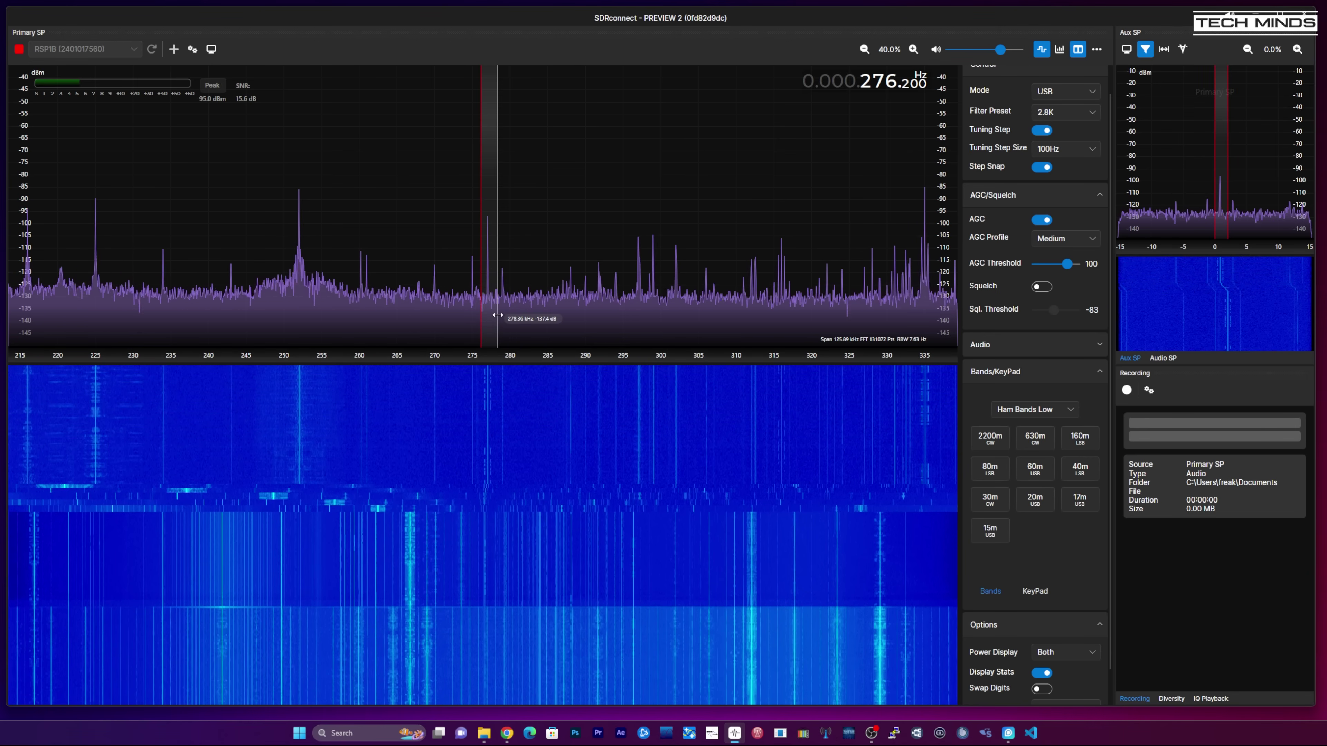
{"action": "left_click_drag", "start_coordinate": [498, 315], "coordinate": [487, 335]}
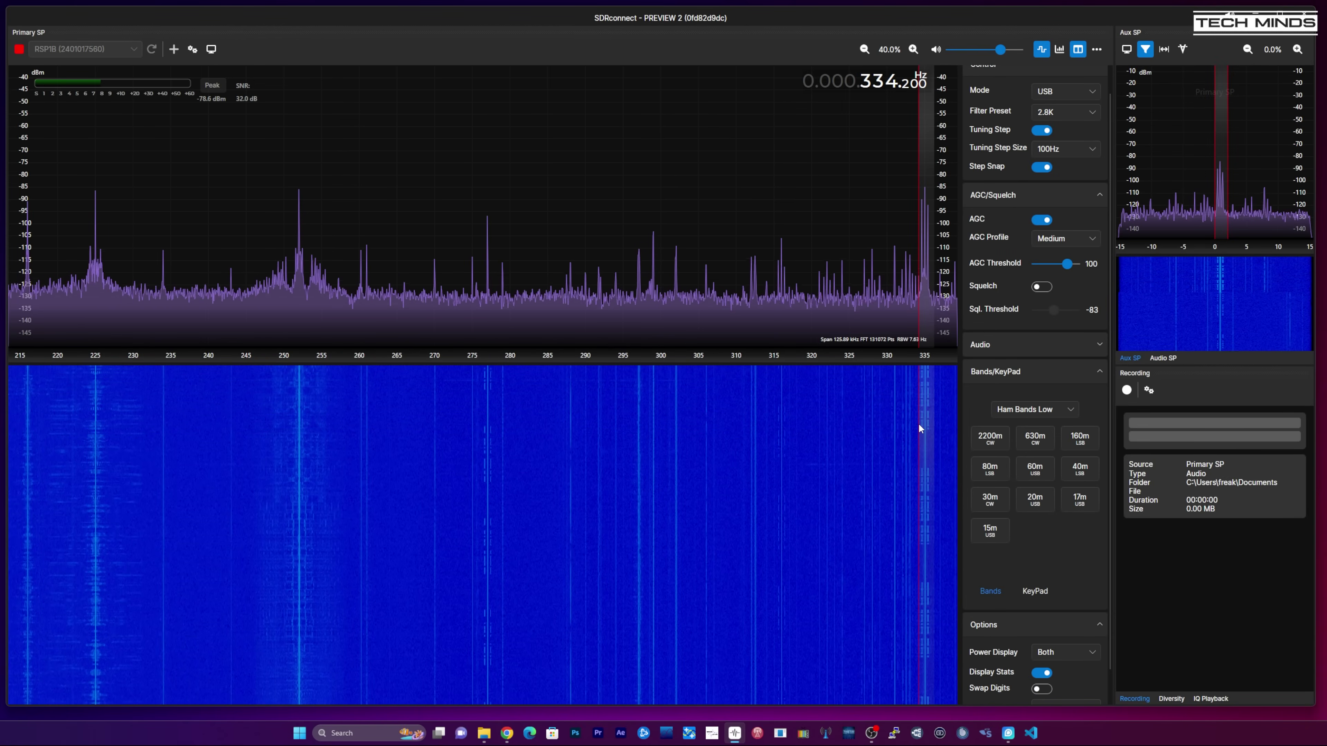
Tune to the beacon signals at 351.6, about 420 and 432.7 kHz, and try CW mode on the last one
{"action": "scroll", "coordinate": [539, 390], "scroll_direction": "down", "scroll_amount": 1}
{"action": "left_click", "coordinate": [539, 389]}
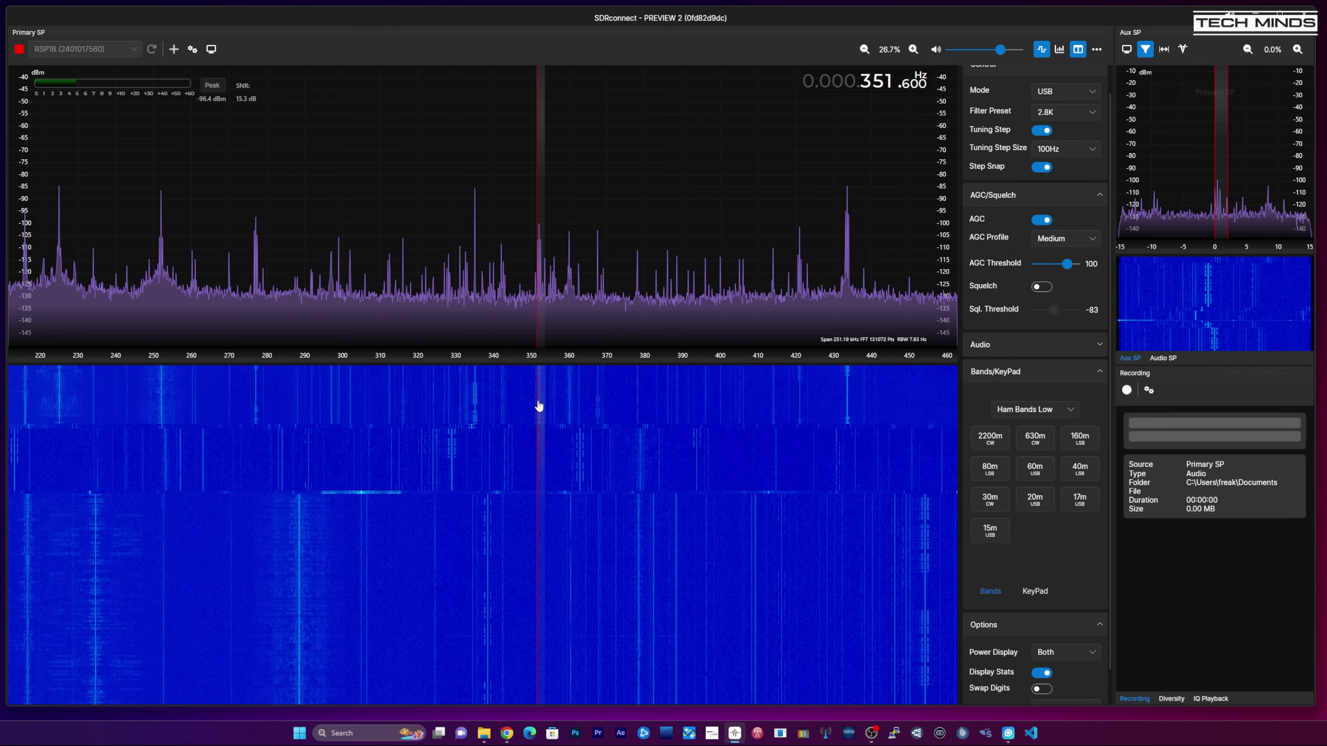
{"action": "left_click", "coordinate": [795, 388]}
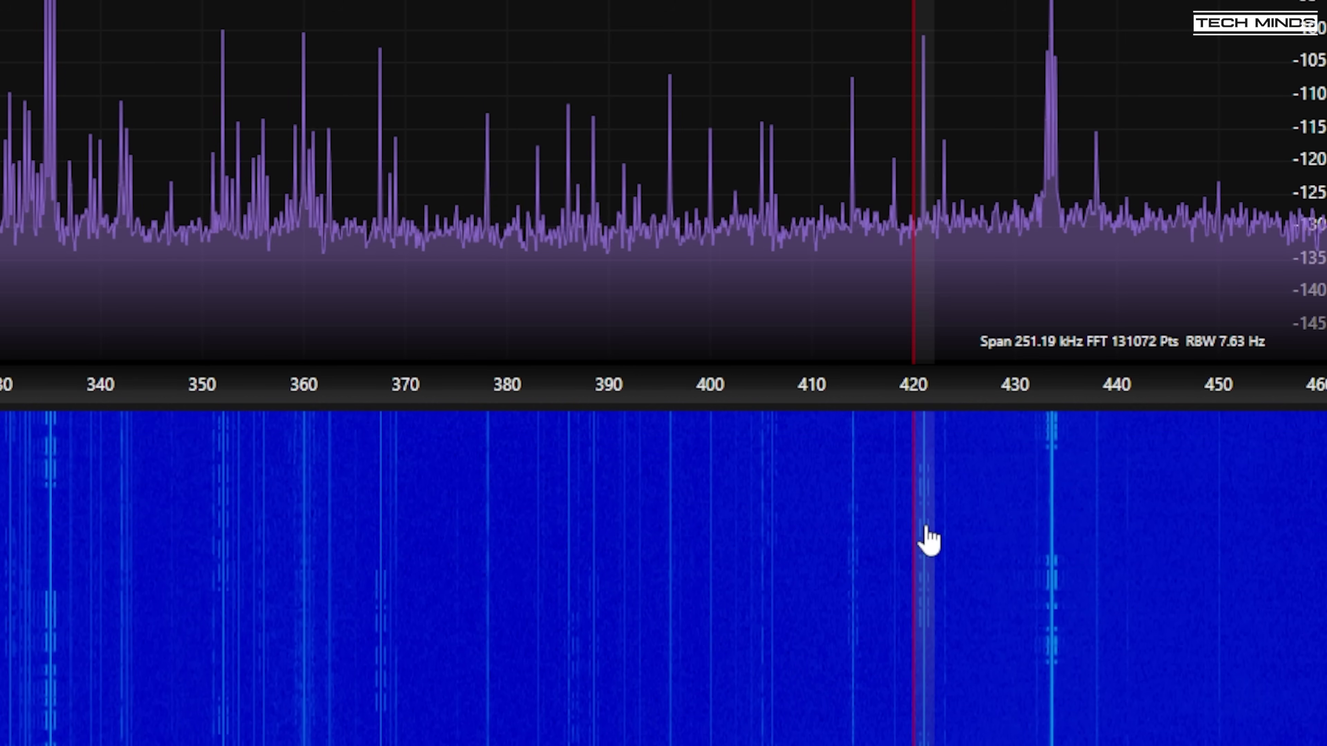
{"action": "left_click", "coordinate": [1053, 575]}
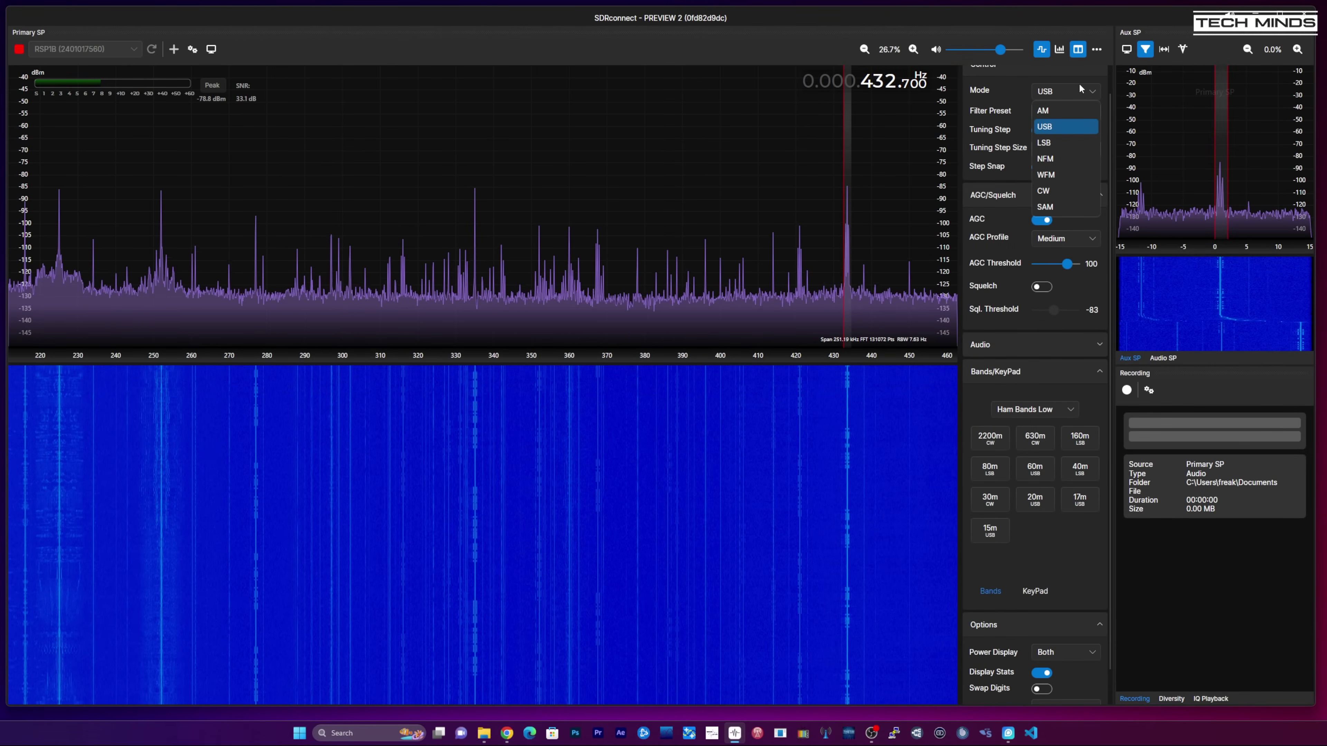
{"action": "left_click", "coordinate": [1040, 191]}
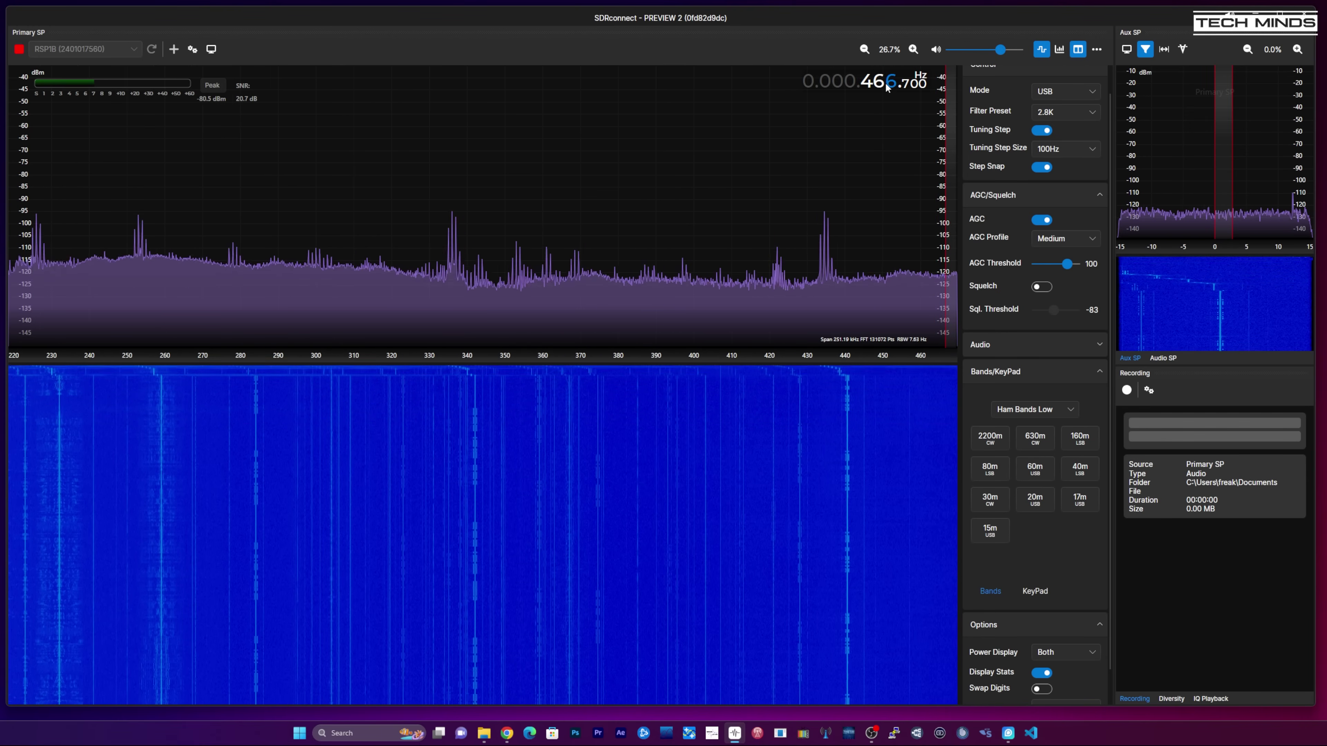
Raise the tuned frequency to 536.7 kHz to shift the visible span upward, and retune to the signal near 430 kHz
{"action": "scroll", "coordinate": [887, 84], "scroll_direction": "up", "scroll_amount": 15}
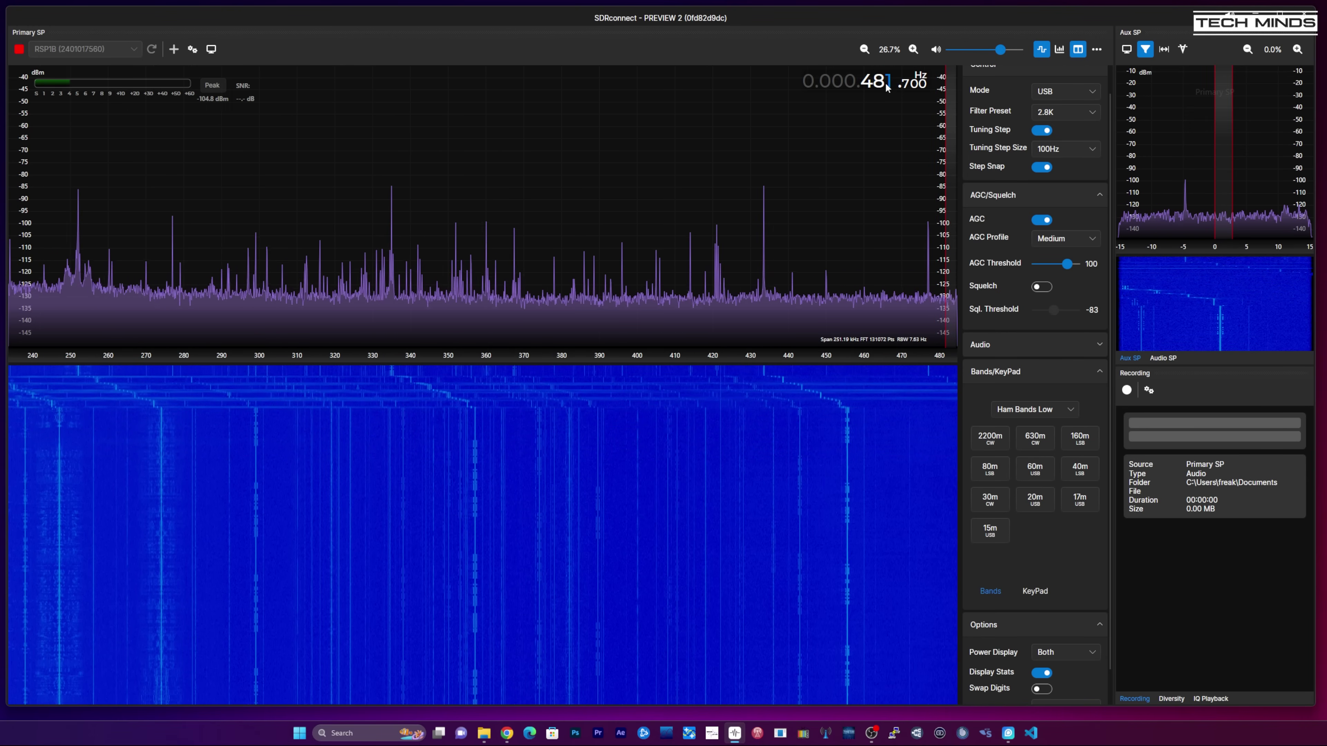
{"action": "scroll", "coordinate": [887, 84], "scroll_direction": "up", "scroll_amount": 20}
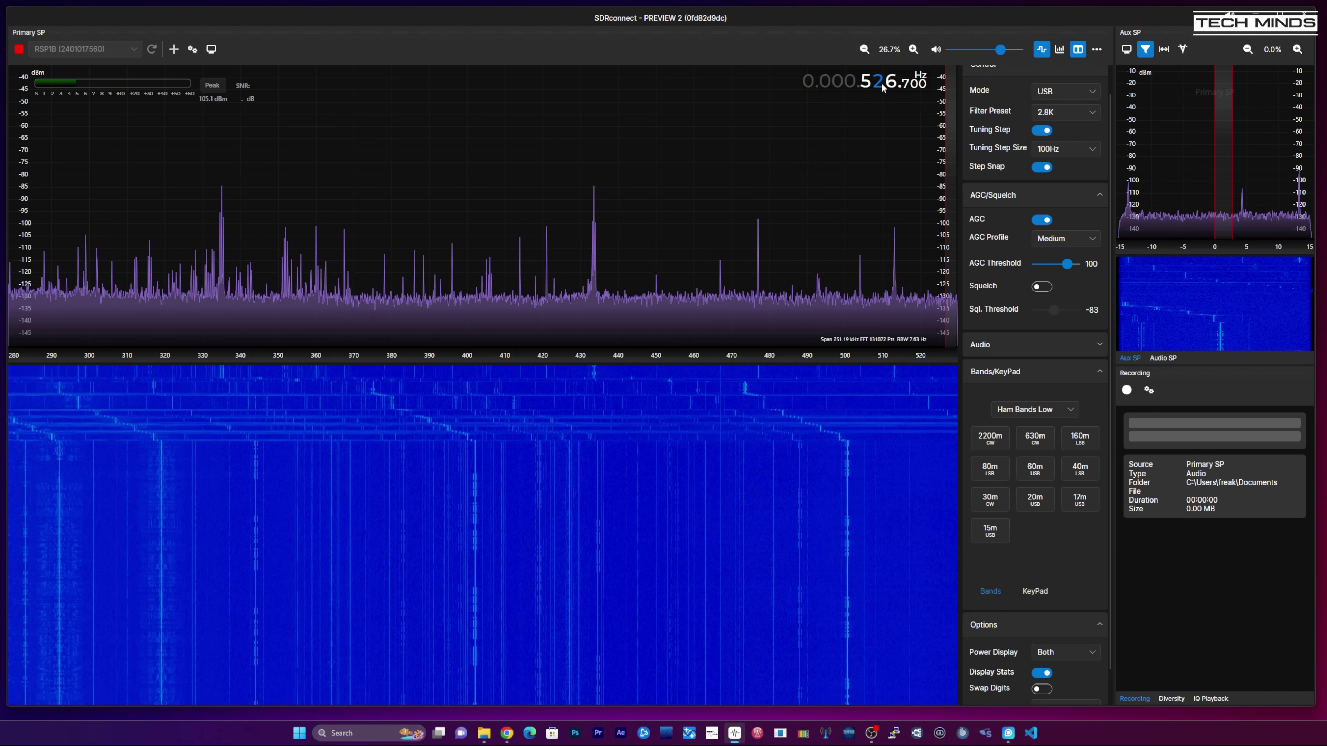
{"action": "scroll", "coordinate": [882, 84], "scroll_direction": "up", "scroll_amount": 10}
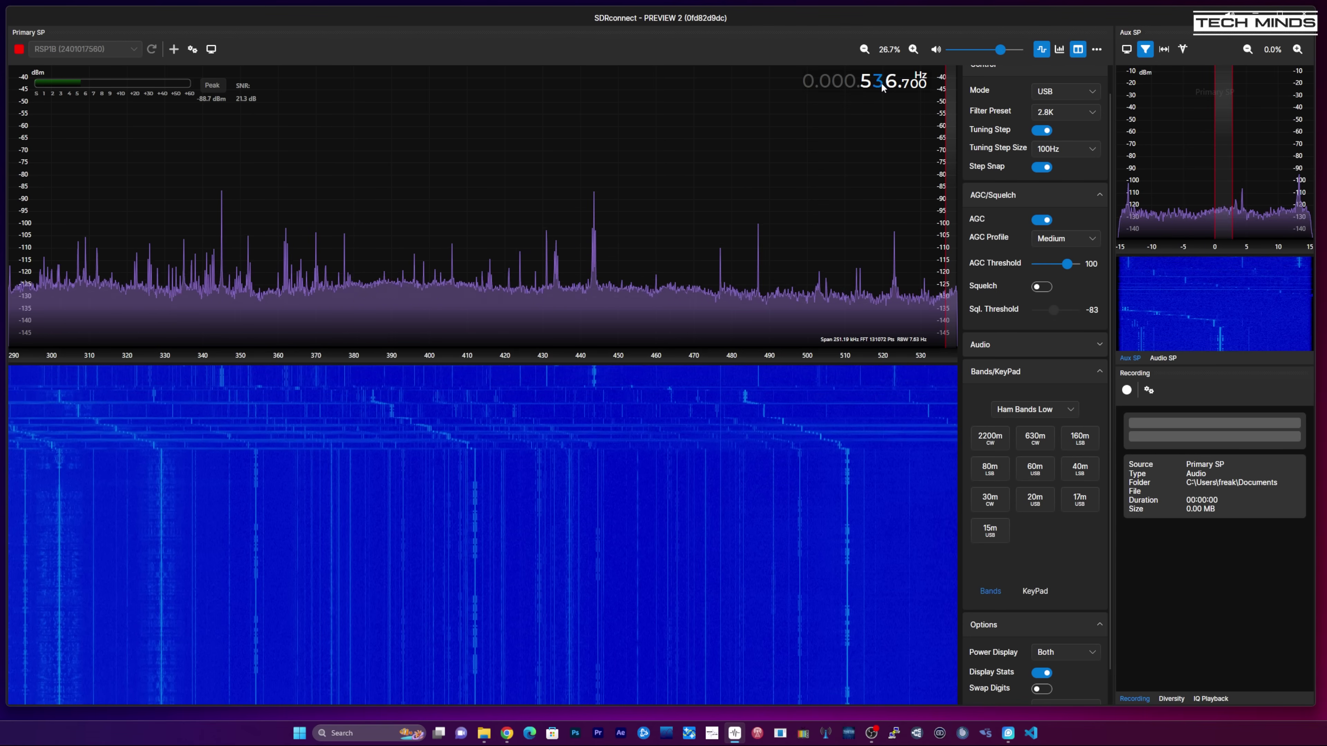
{"action": "left_click", "coordinate": [552, 386]}
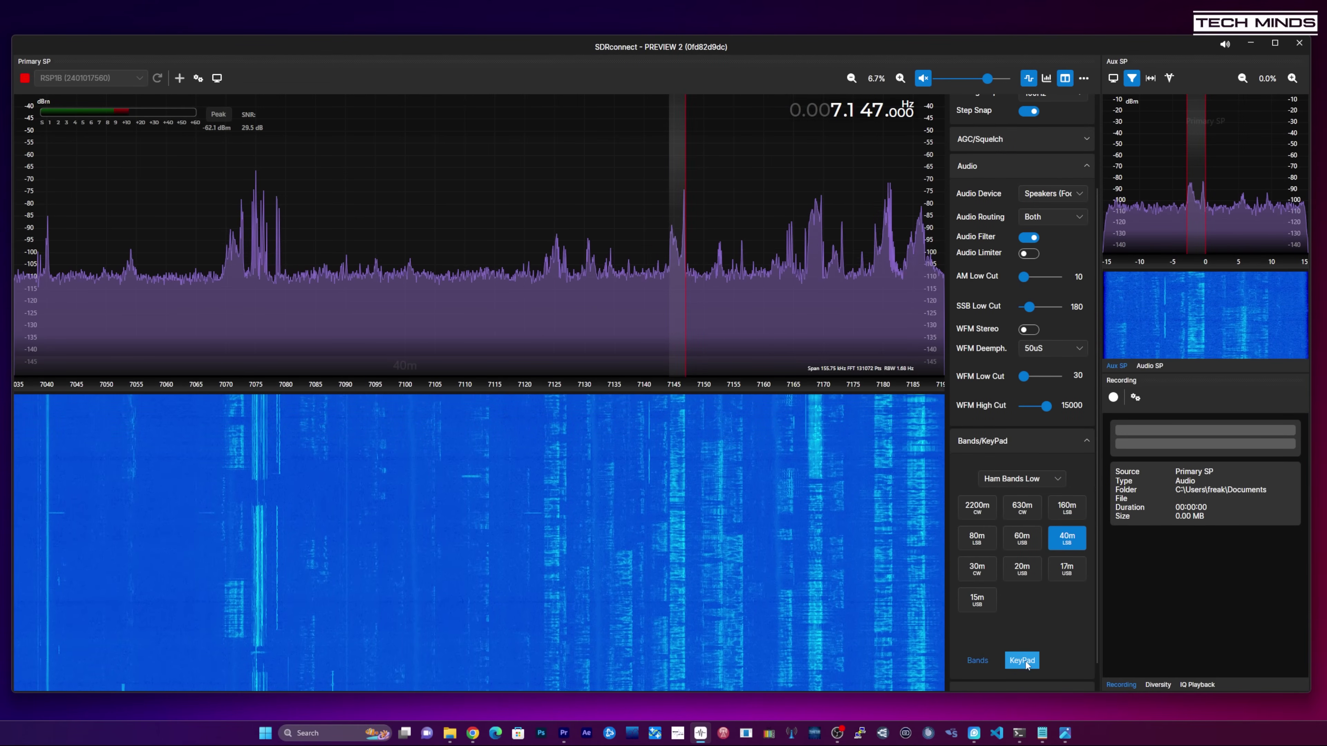
Enter 7.1 MHz on the frequency keypad to tune the receiver there
{"action": "left_click", "coordinate": [1023, 662]}
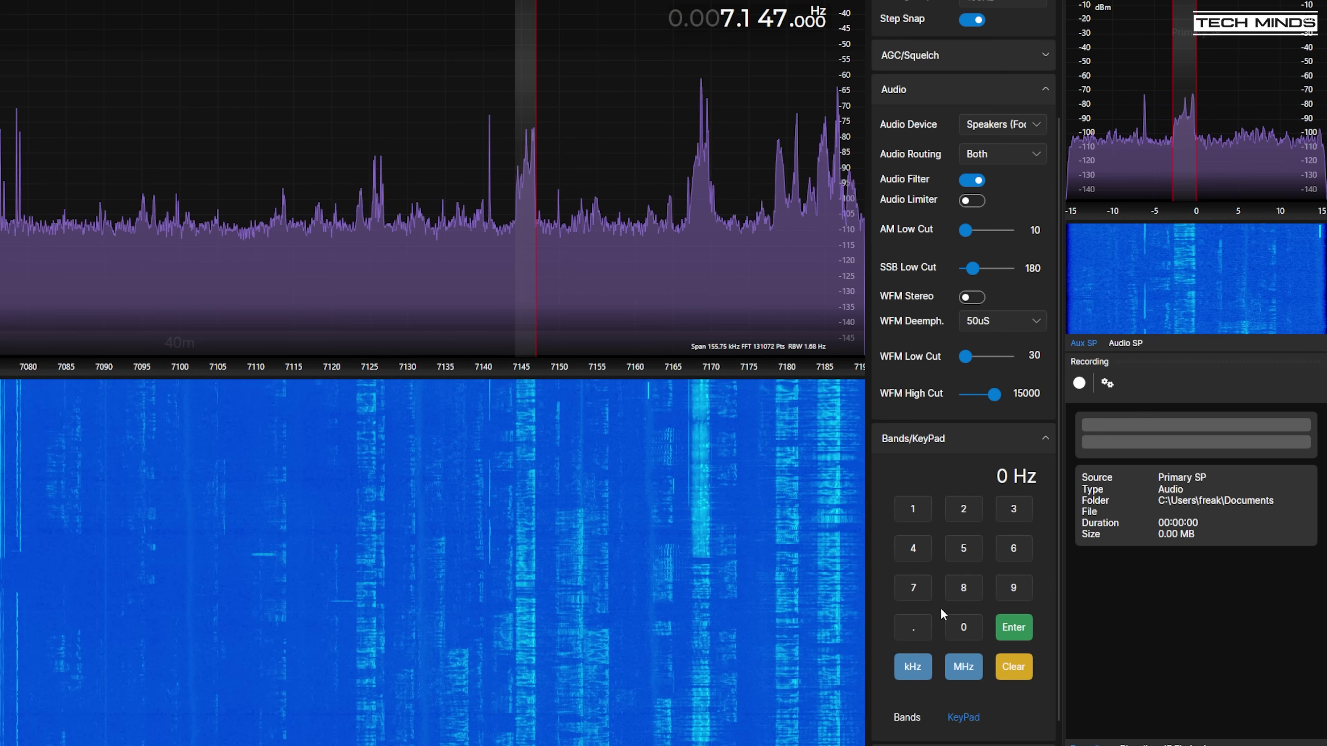
{"action": "left_click", "coordinate": [985, 562]}
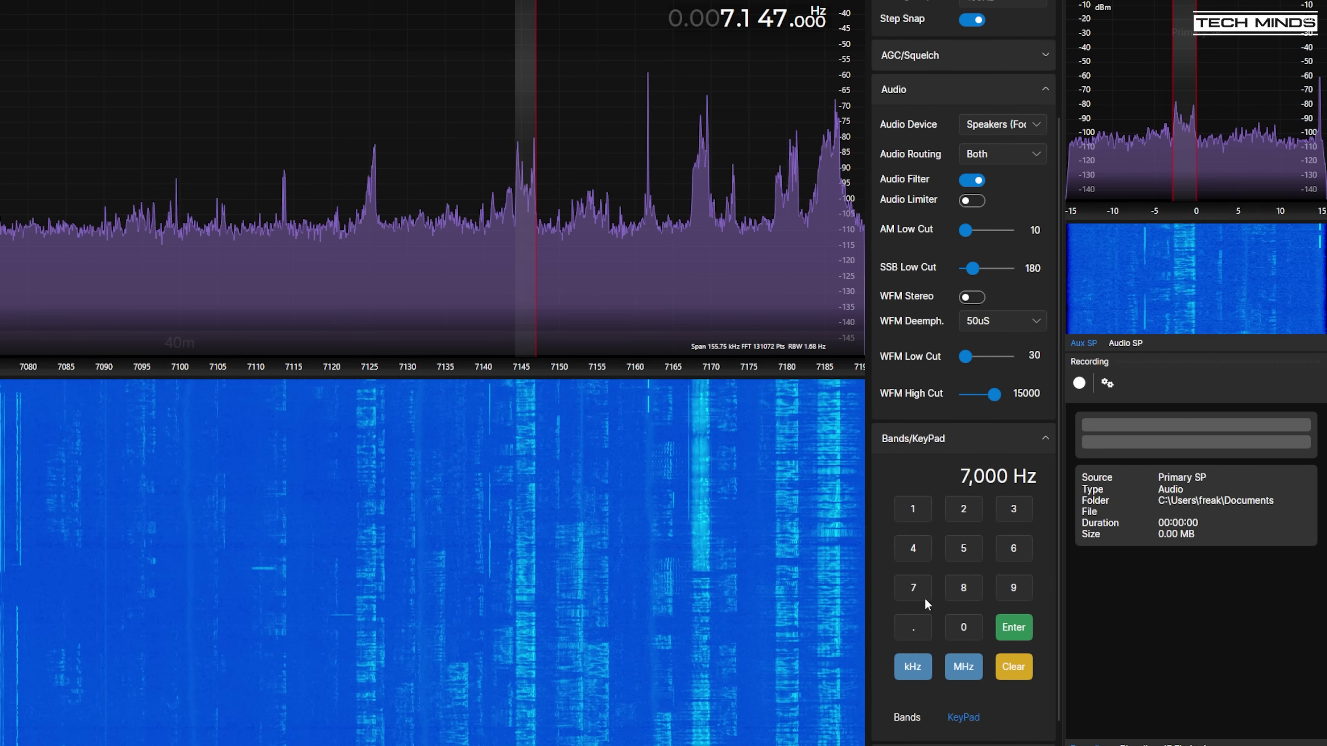
{"action": "left_click", "coordinate": [913, 627]}
{"action": "left_click", "coordinate": [912, 509]}
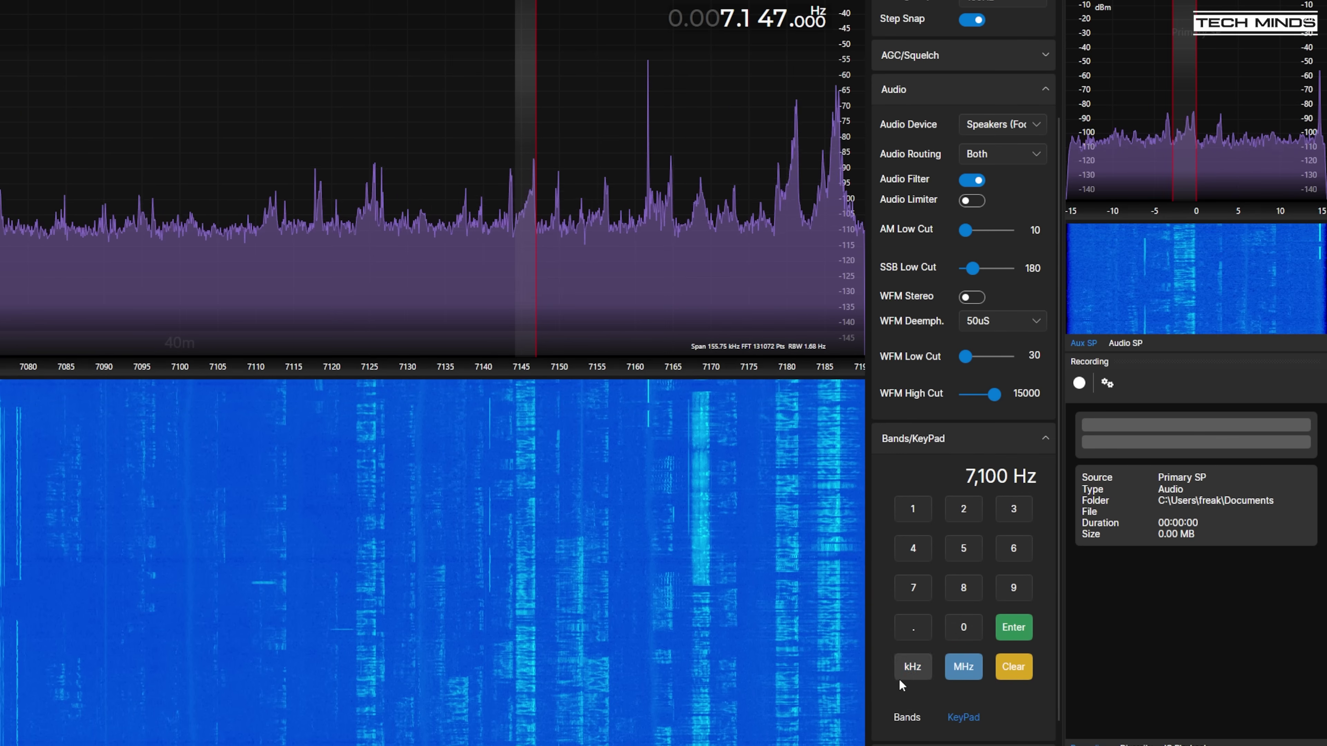
{"action": "left_click", "coordinate": [956, 669]}
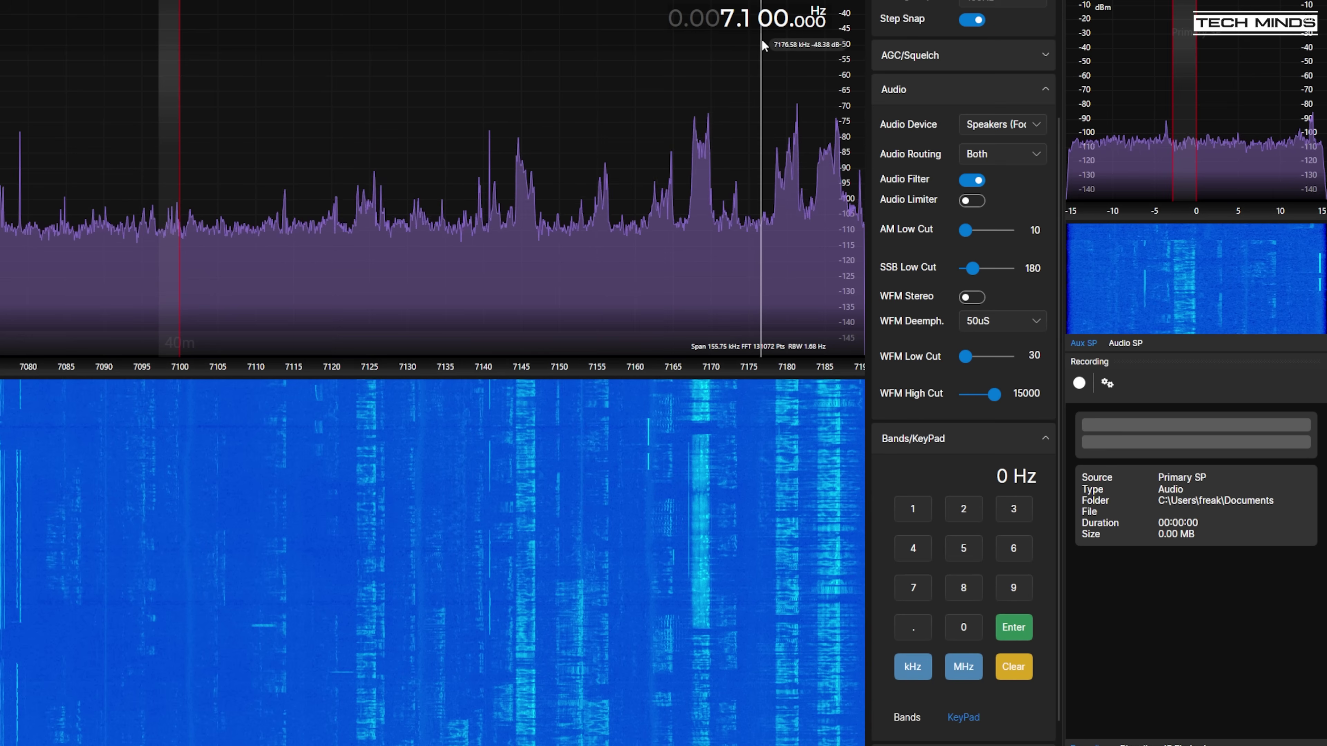
Try to retune from the 40 m band to 3.6 MHz with the frequency keypad, repeating the entry once
{"action": "left_click", "coordinate": [1013, 509]}
{"action": "left_click", "coordinate": [914, 627]}
{"action": "left_click", "coordinate": [1014, 548]}
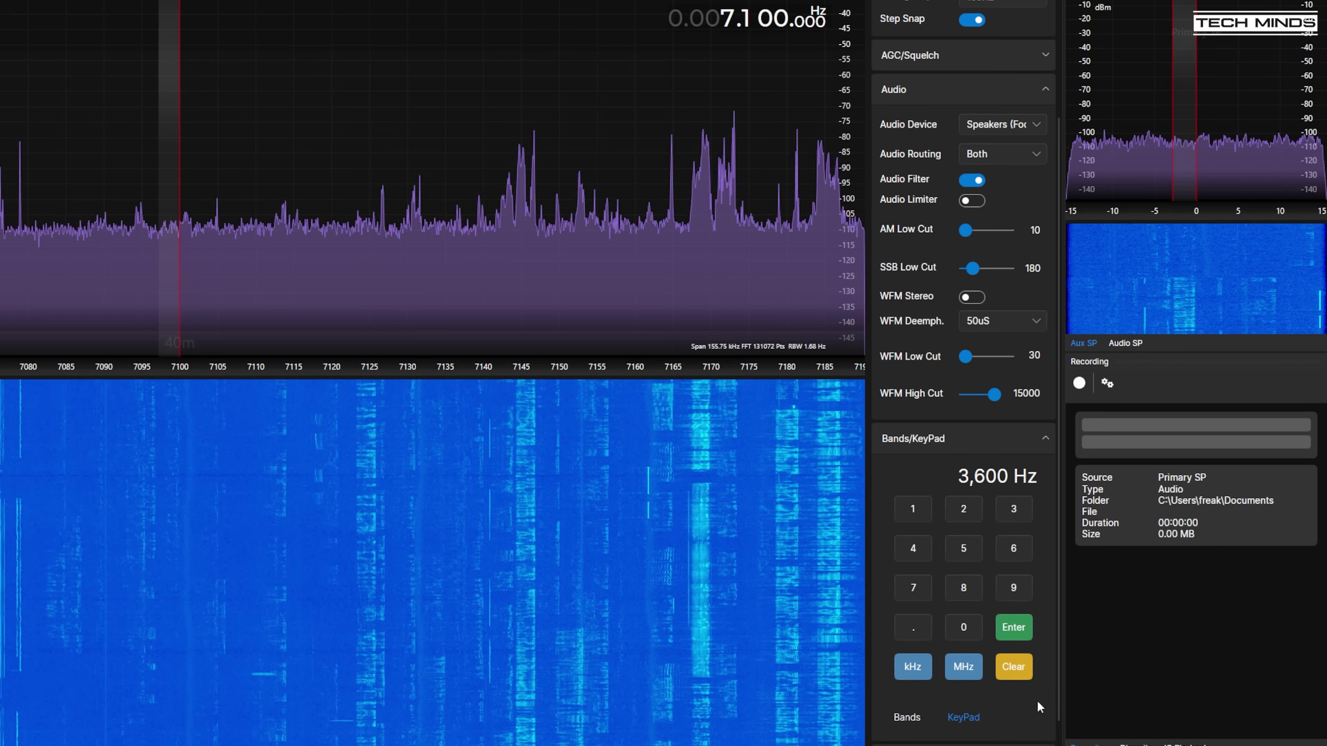
{"action": "left_click", "coordinate": [1007, 627]}
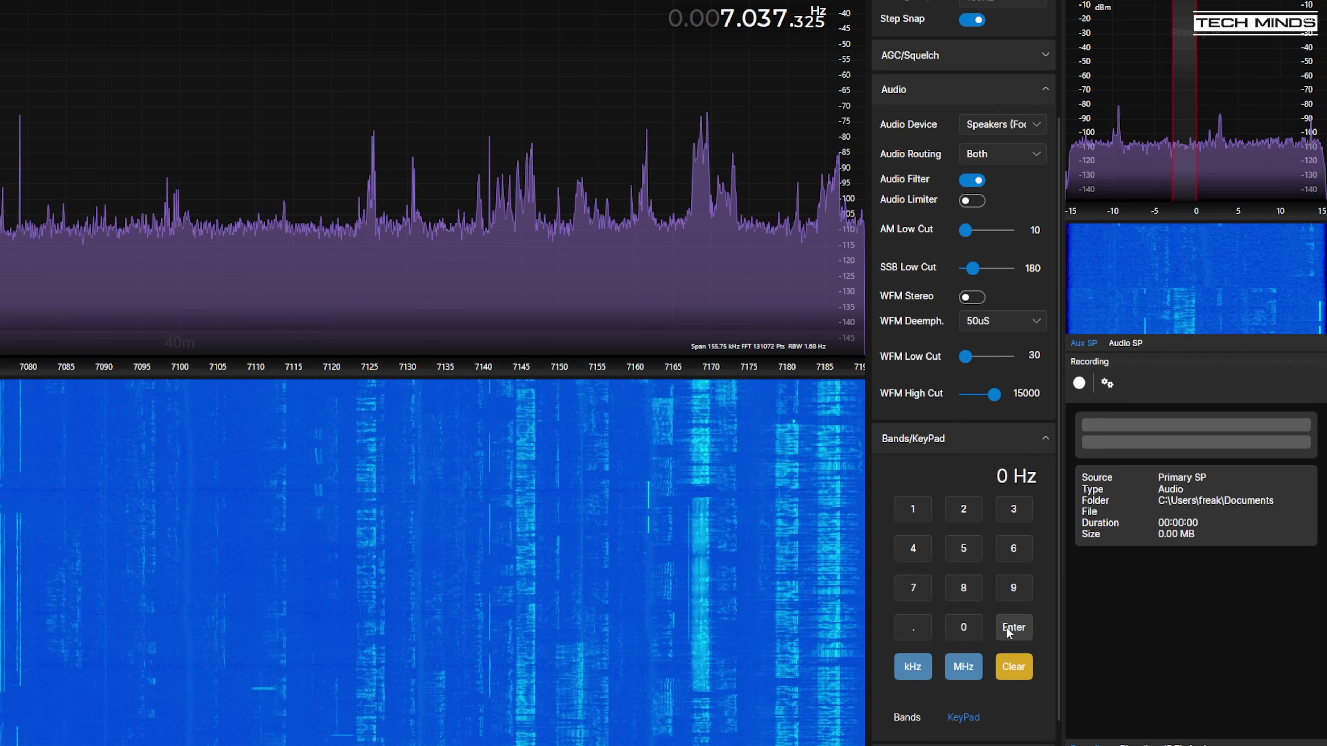
{"action": "left_click", "coordinate": [1013, 509]}
{"action": "left_click", "coordinate": [913, 627]}
{"action": "left_click", "coordinate": [1013, 549]}
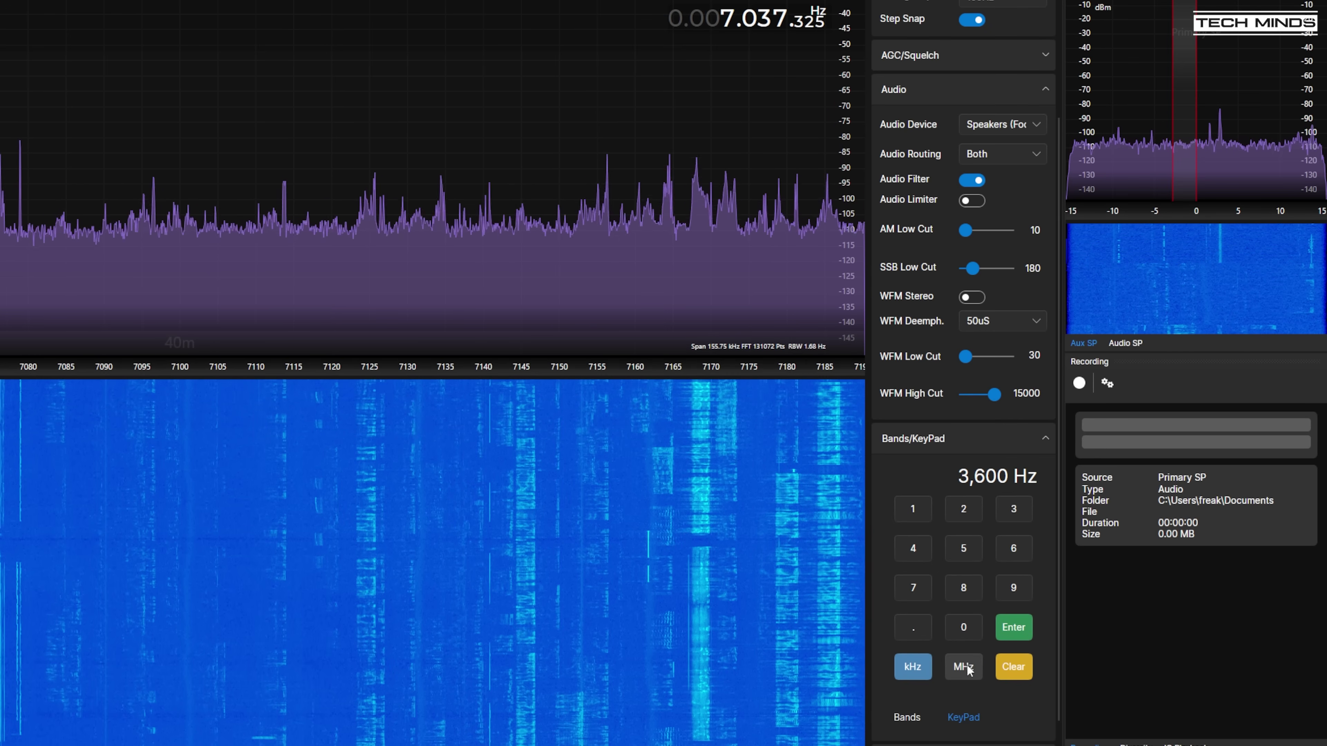
{"action": "left_click", "coordinate": [964, 667]}
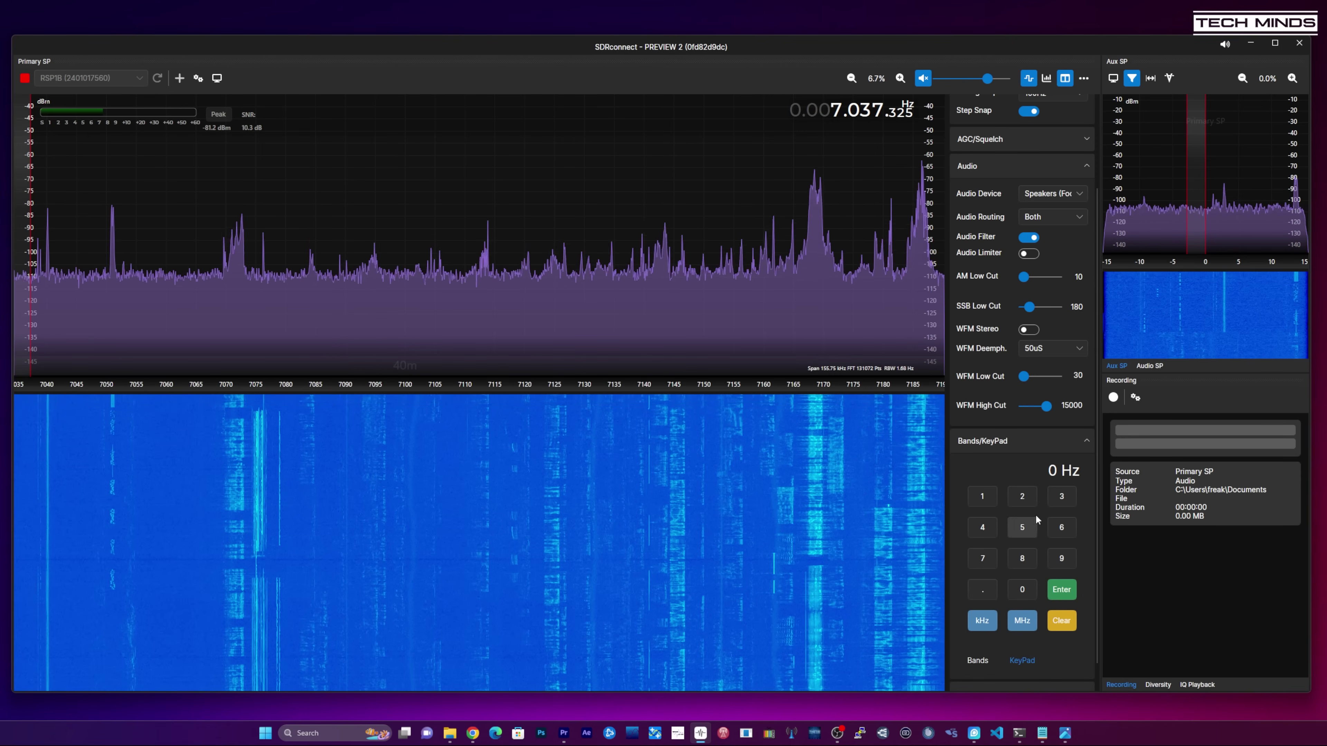
Recall the 40m band preset, and tune to 3.6 MHz with the frequency keypad
{"action": "left_click", "coordinate": [977, 660]}
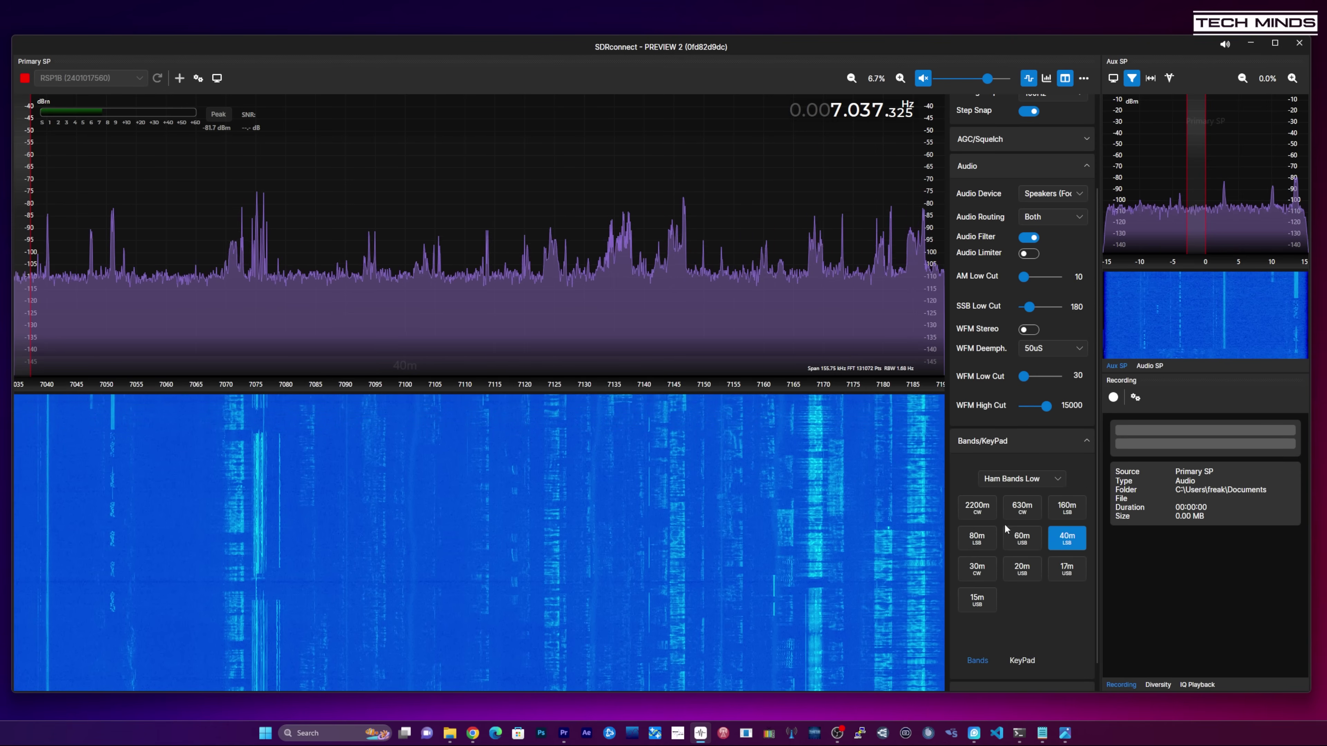
{"action": "left_click", "coordinate": [1070, 543]}
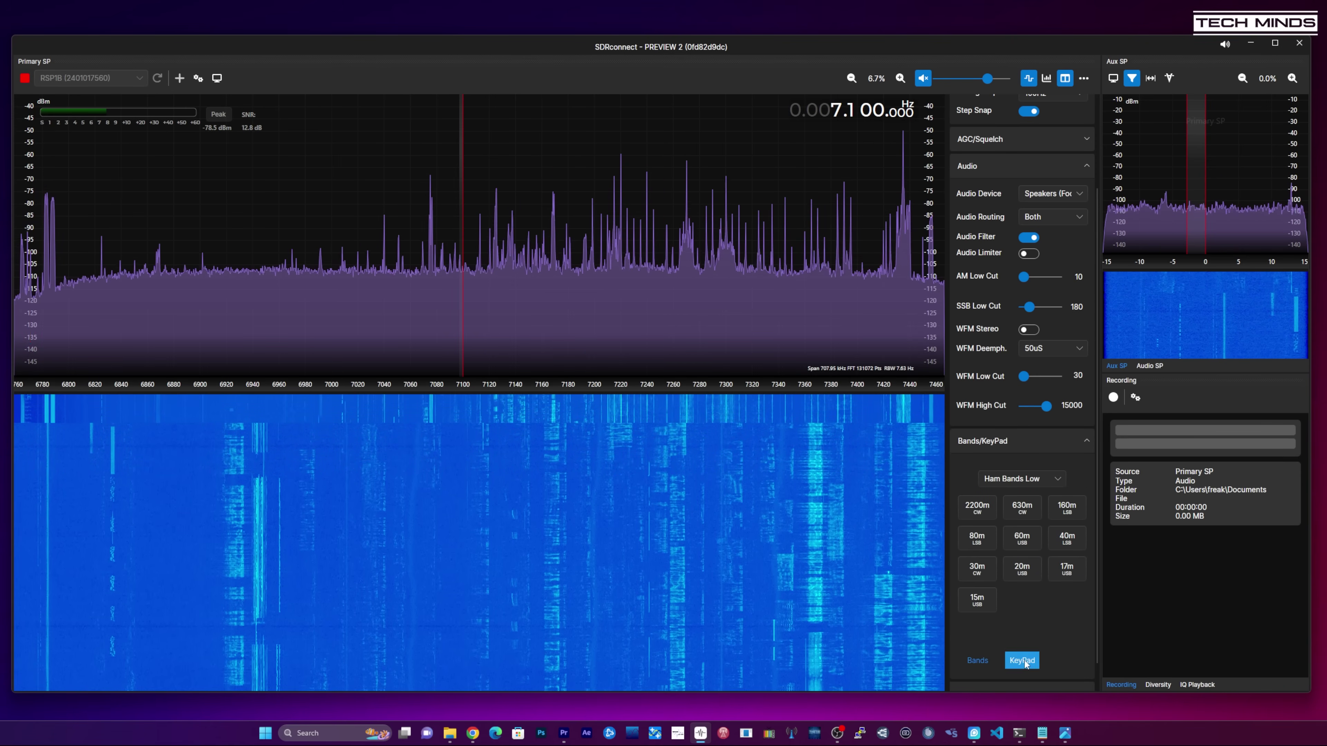
{"action": "left_click", "coordinate": [1022, 660]}
{"action": "left_click", "coordinate": [1061, 496]}
{"action": "triple_click", "coordinate": [1022, 590]}
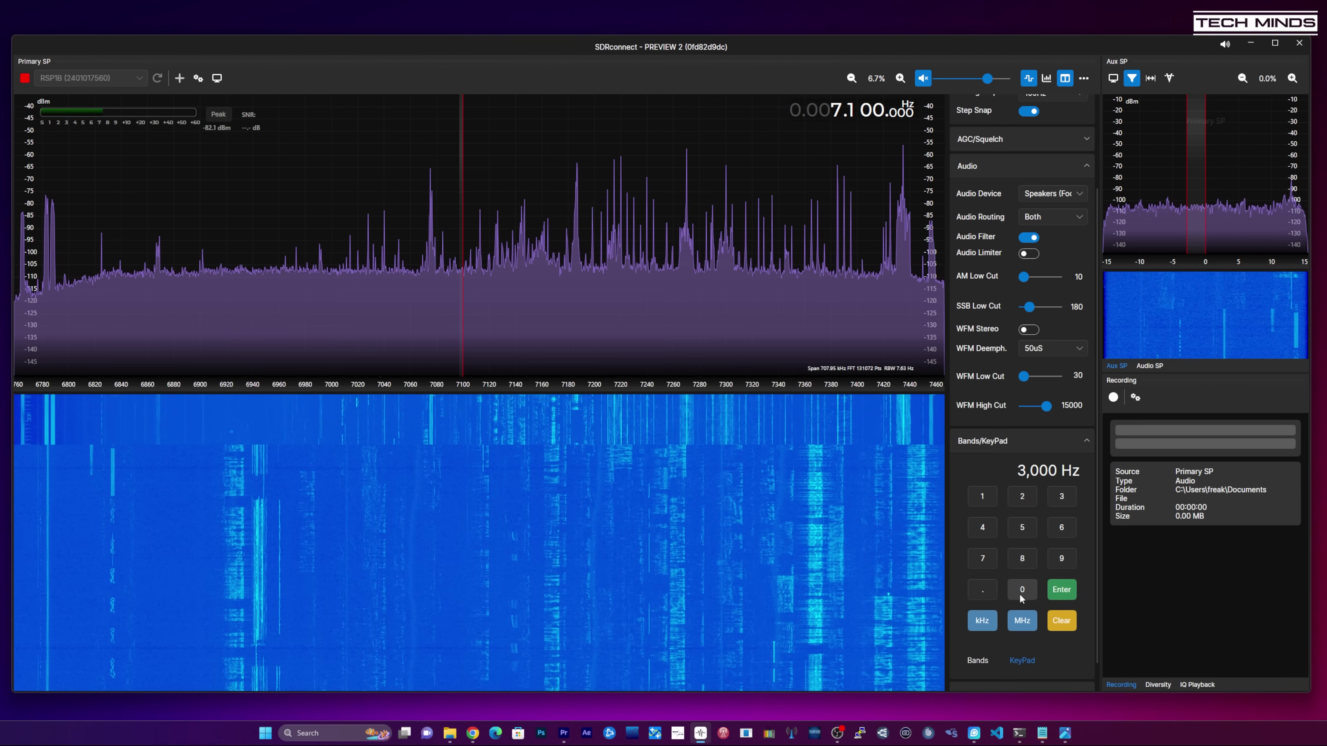
{"action": "left_click", "coordinate": [1061, 527]}
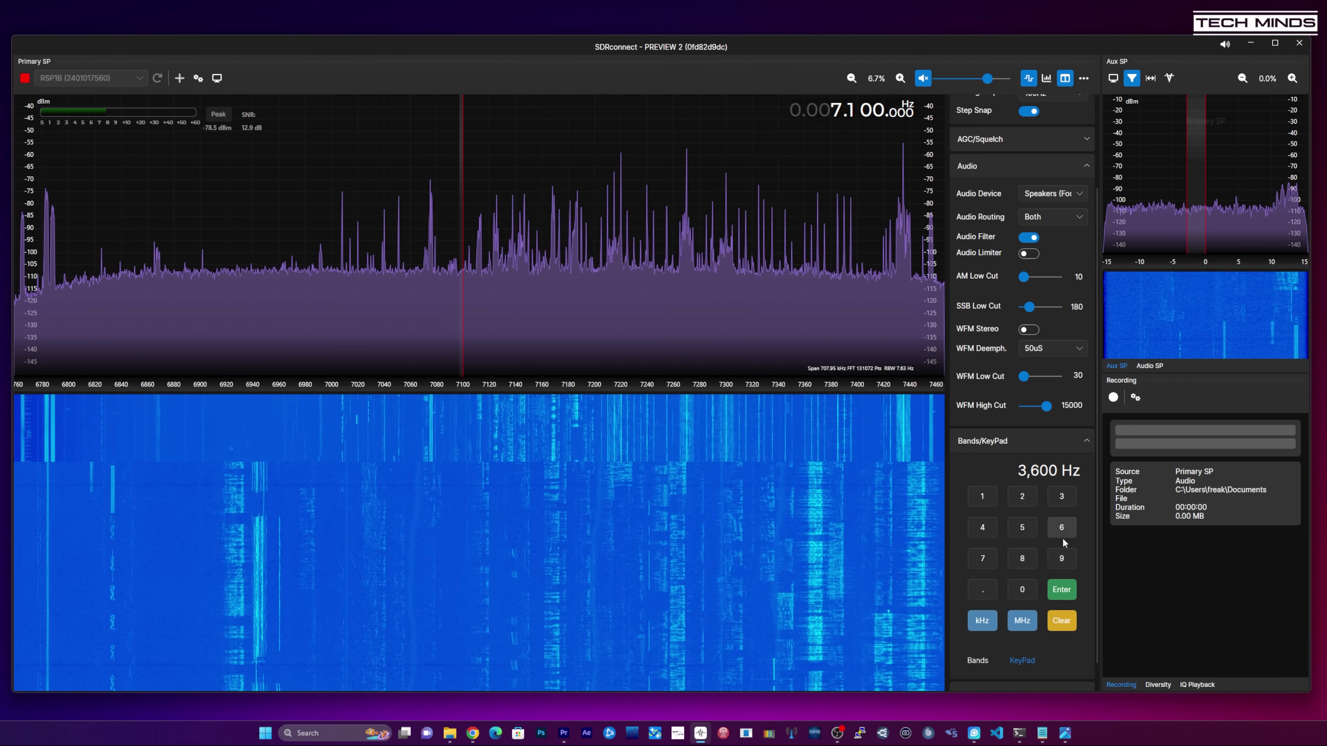
{"action": "left_click", "coordinate": [1025, 625]}
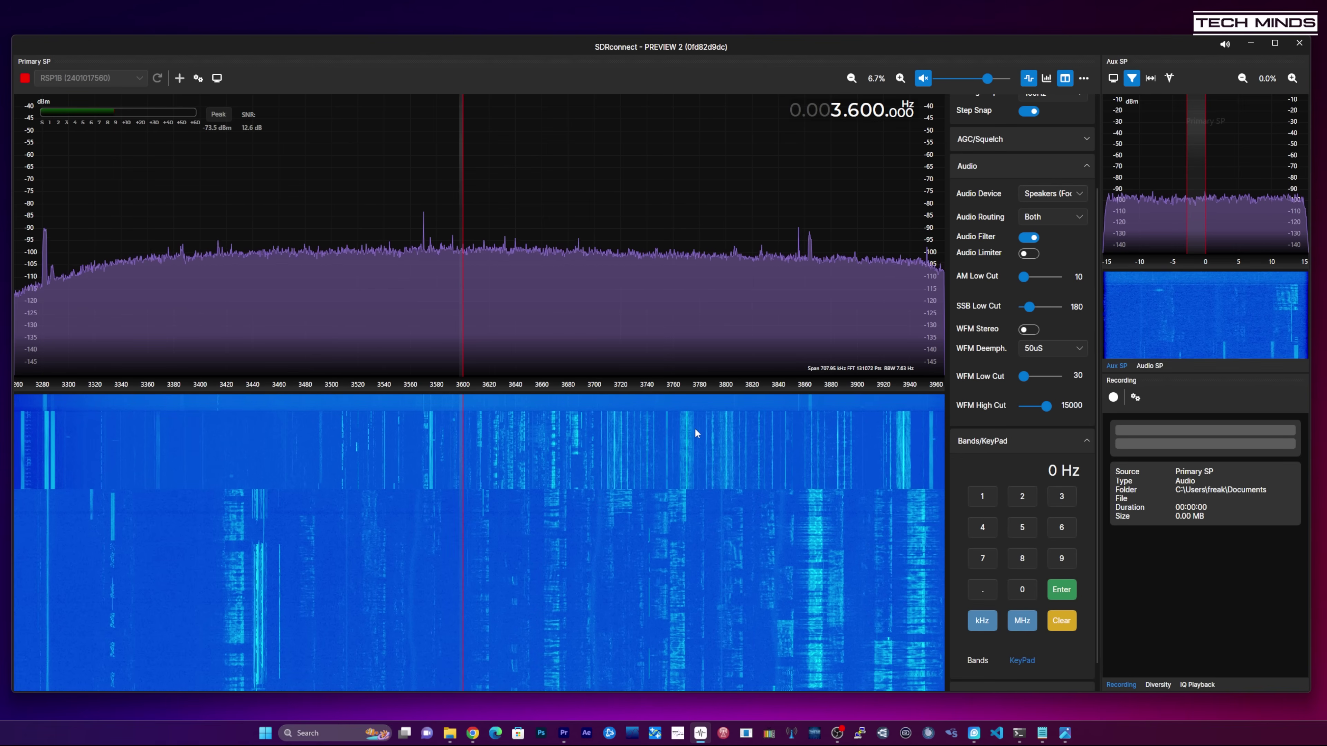
Switch from the frequency keypad back to the band presets and select the 40m band
{"action": "left_click", "coordinate": [978, 660]}
{"action": "left_click", "coordinate": [1066, 538]}
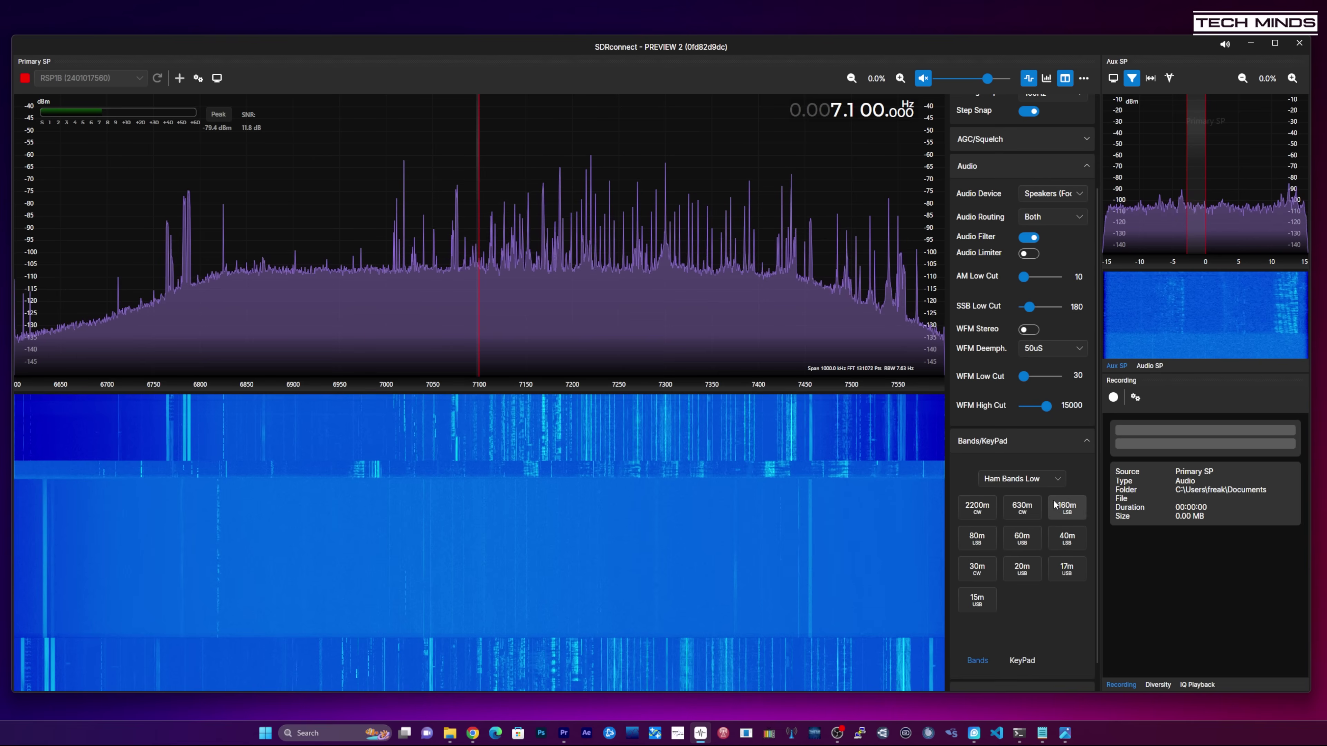
Switch the band presets to Ham Bands High and tune to the 2m band
{"action": "left_click", "coordinate": [1051, 484]}
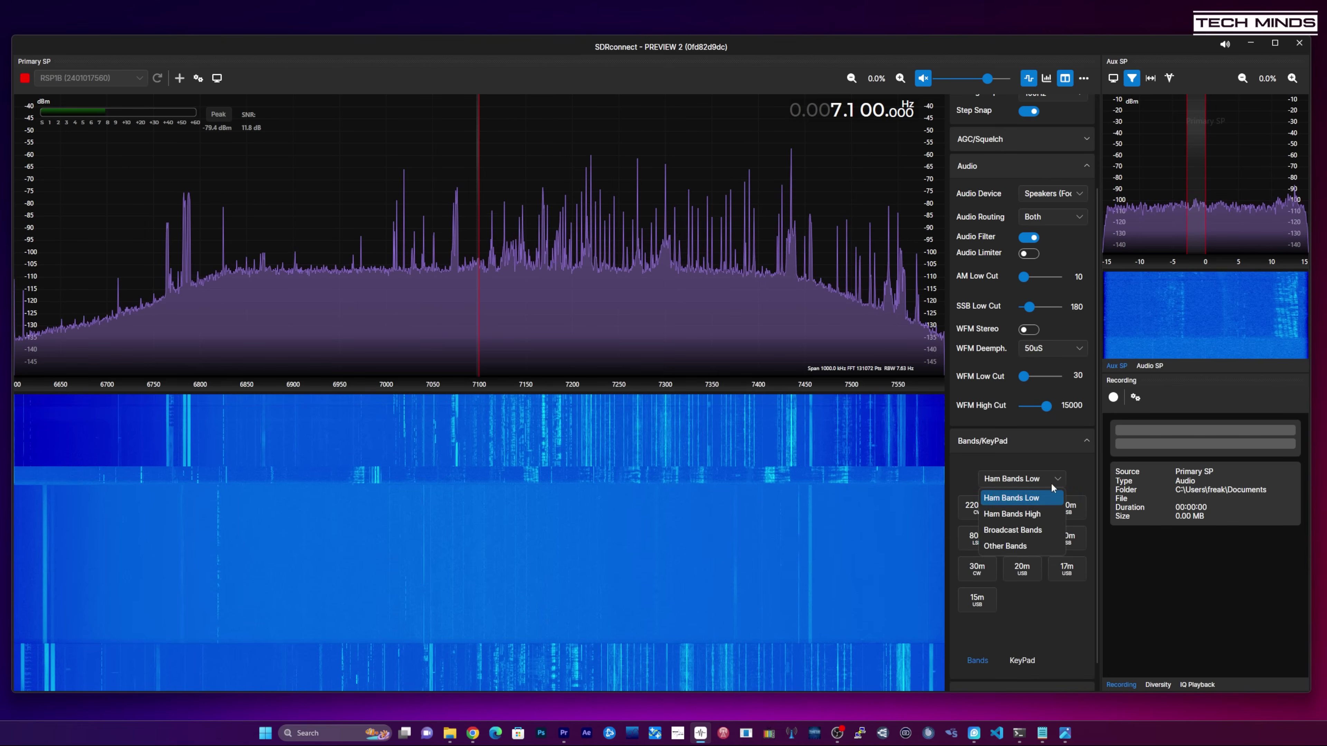
{"action": "left_click", "coordinate": [1018, 517]}
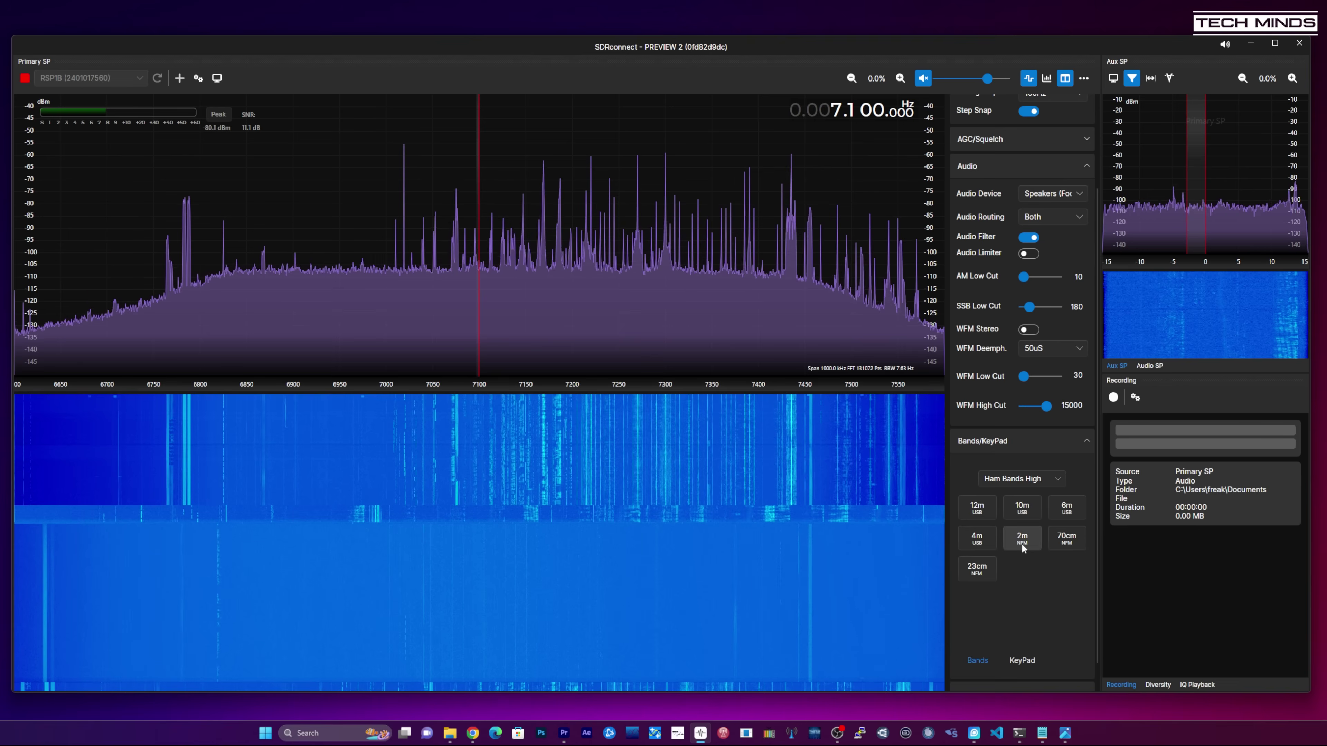
{"action": "left_click", "coordinate": [1024, 545]}
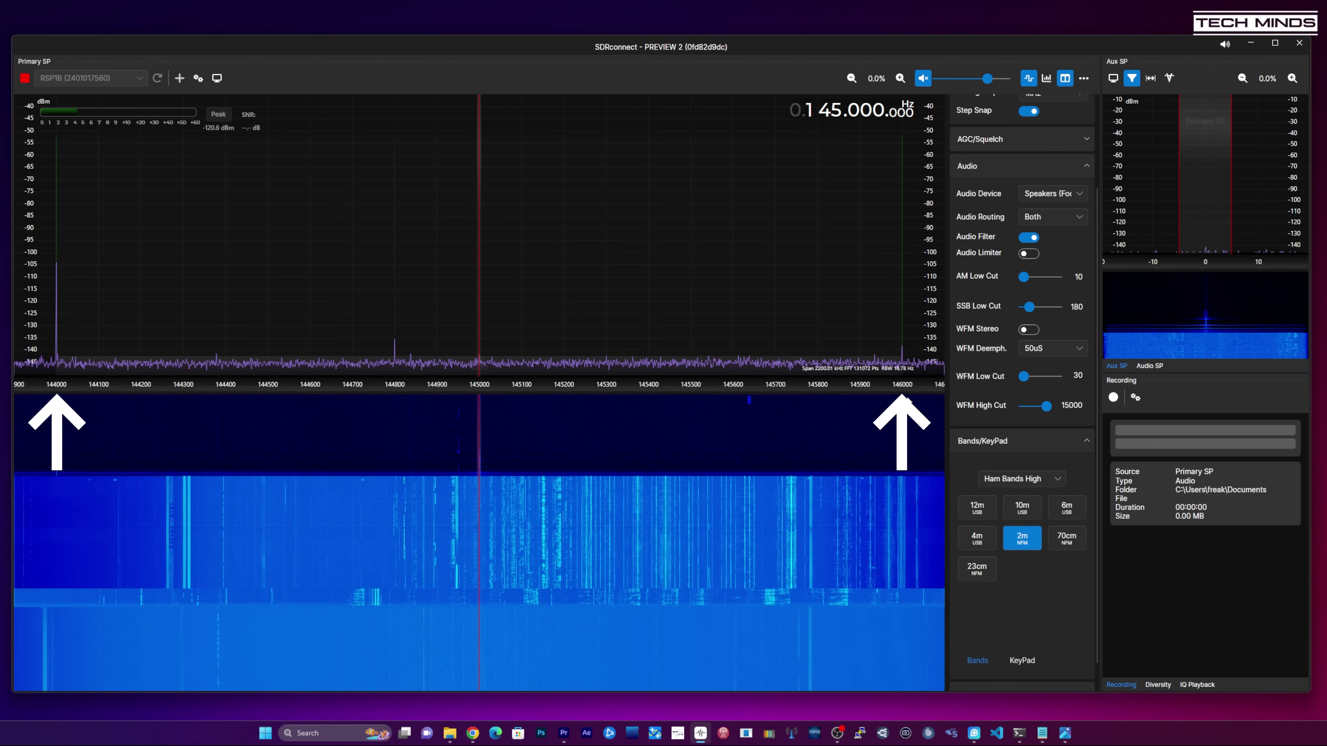
Set the IARU region to Americas in the preferences, and recall the 2m band preset
{"action": "left_click", "coordinate": [1084, 79]}
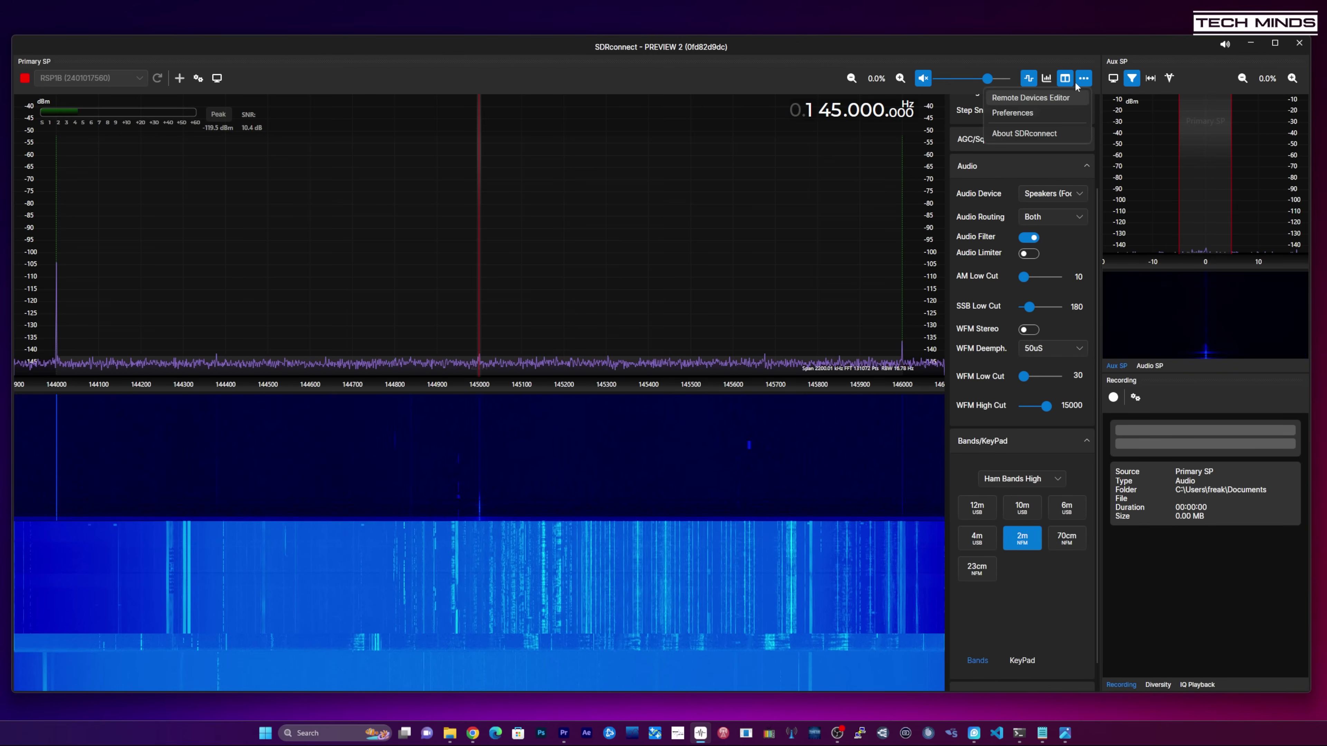
{"action": "left_click", "coordinate": [1024, 115]}
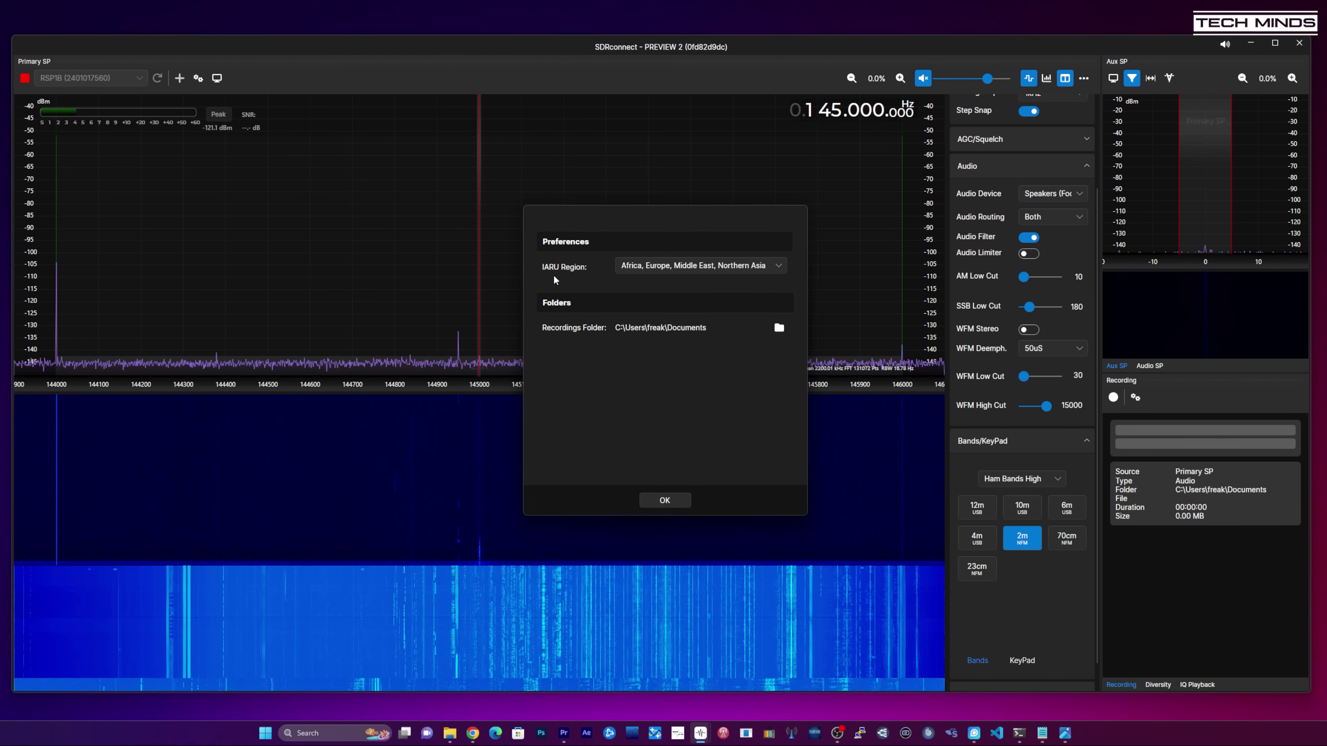
{"action": "left_click", "coordinate": [732, 266]}
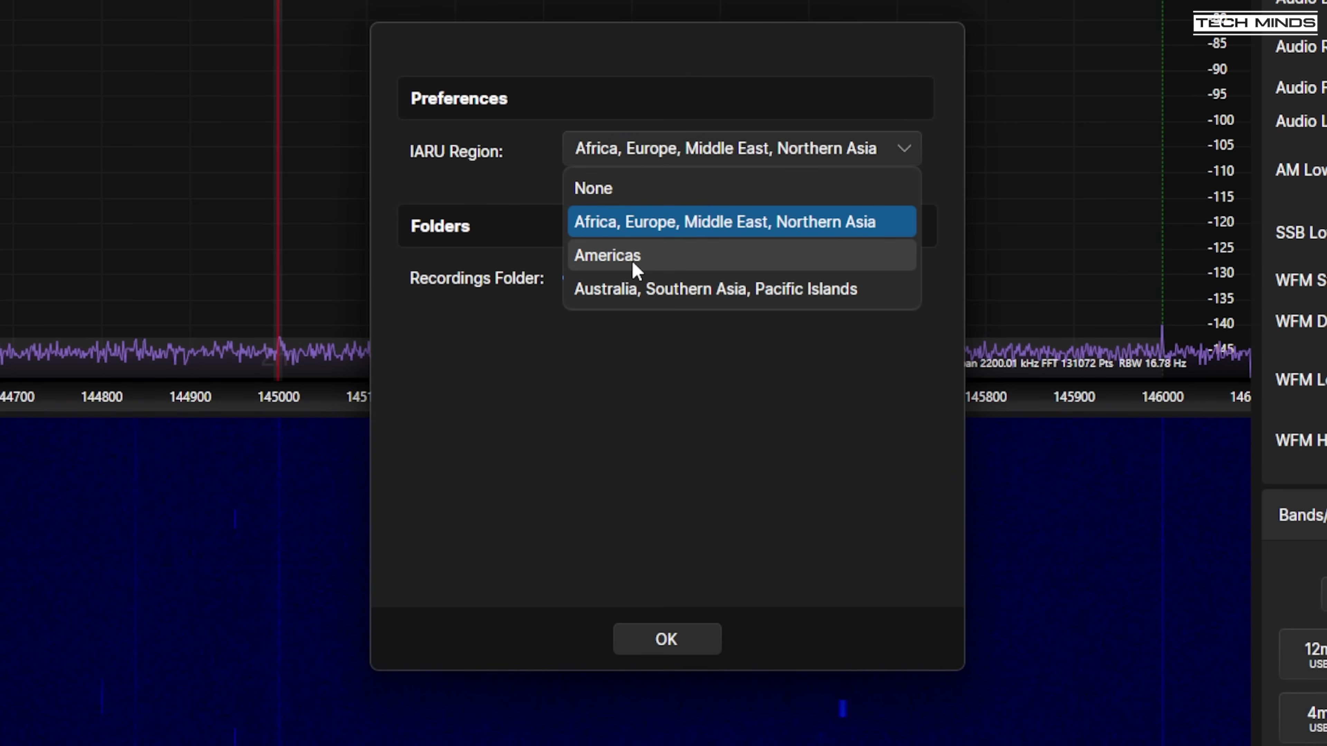
{"action": "left_click", "coordinate": [630, 258]}
{"action": "left_click", "coordinate": [685, 647]}
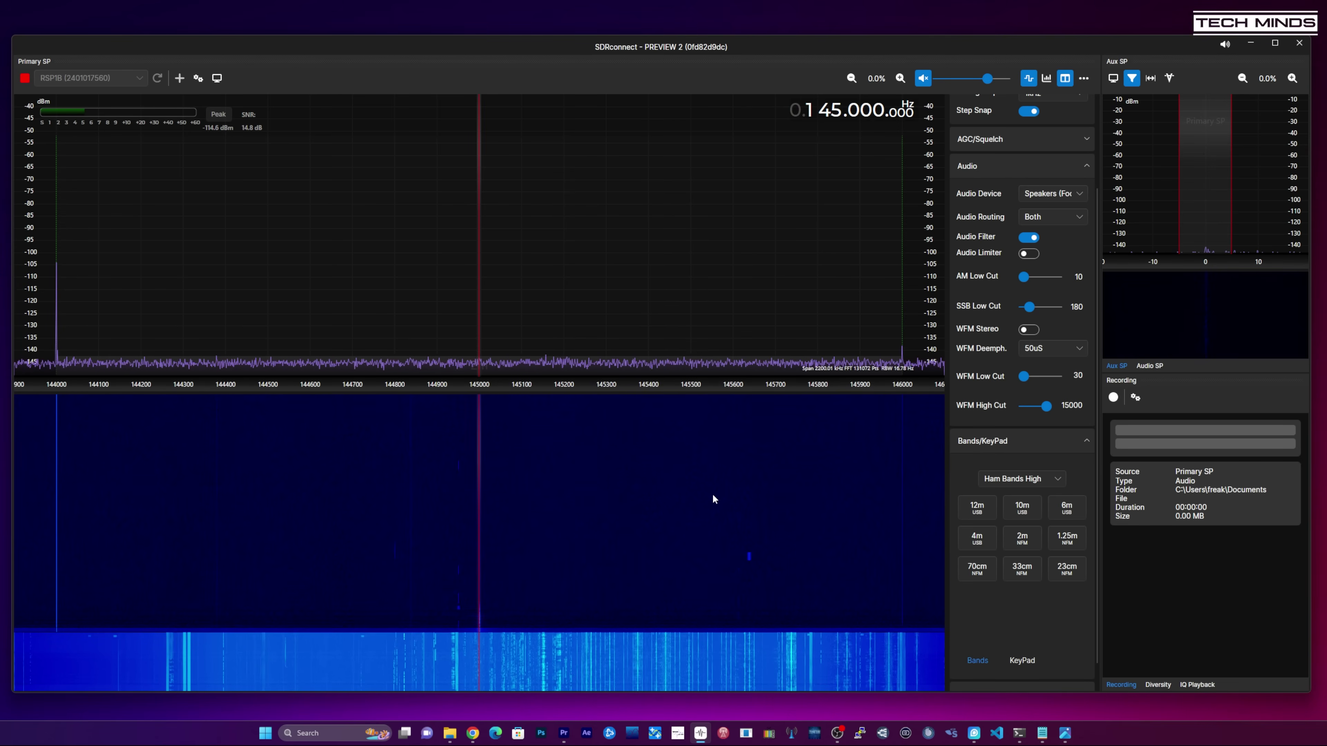
{"action": "left_click", "coordinate": [1018, 544]}
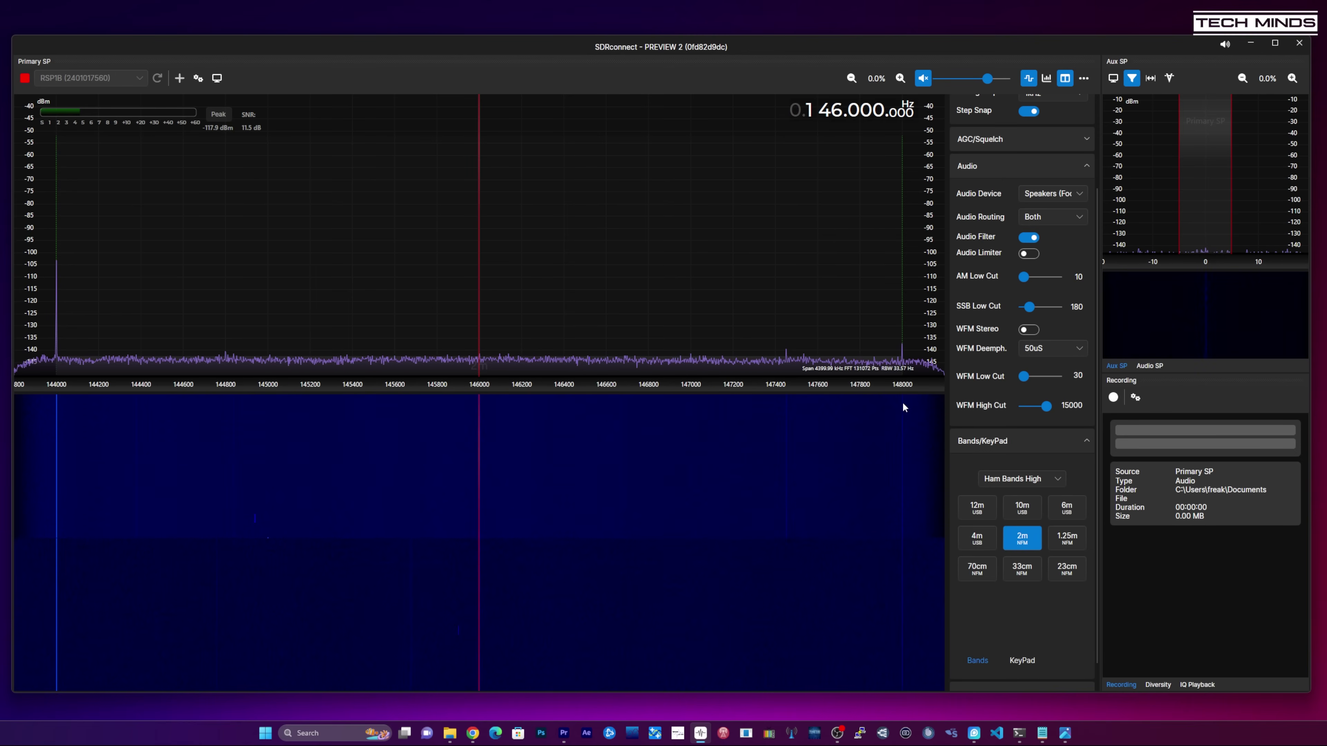
Set the IARU region back to Africa, Europe, Middle East, Northern Asia, and recall the 2m band preset again
{"action": "left_click", "coordinate": [1083, 79]}
{"action": "left_click", "coordinate": [1014, 113]}
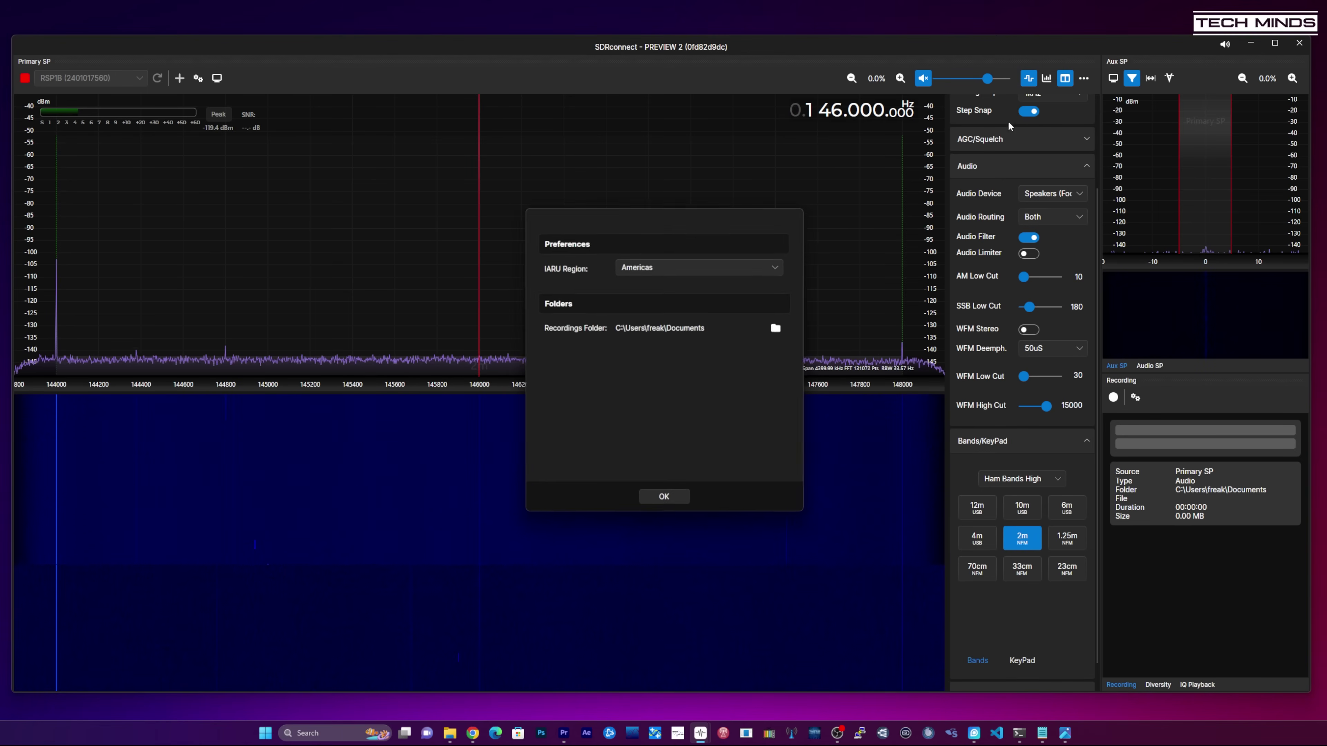
{"action": "left_click", "coordinate": [673, 267]}
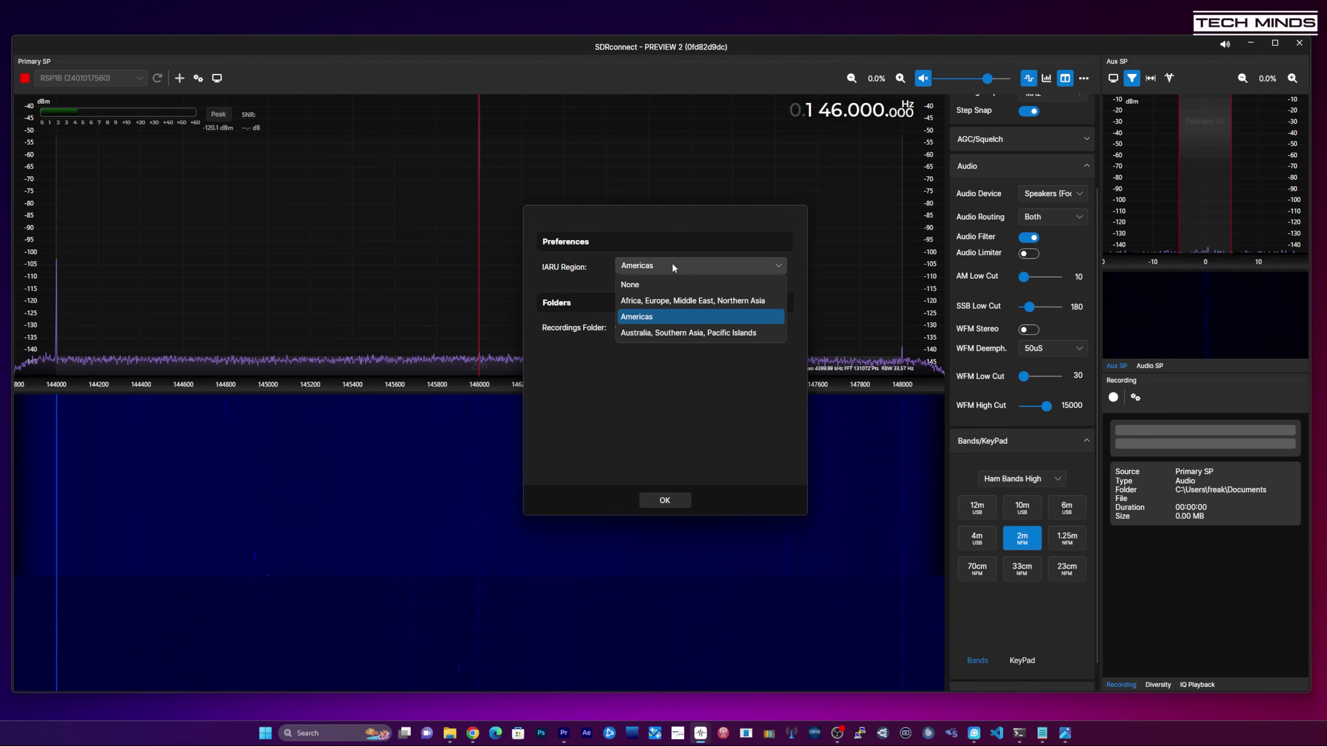
{"action": "left_click", "coordinate": [656, 300]}
{"action": "left_click", "coordinate": [672, 501]}
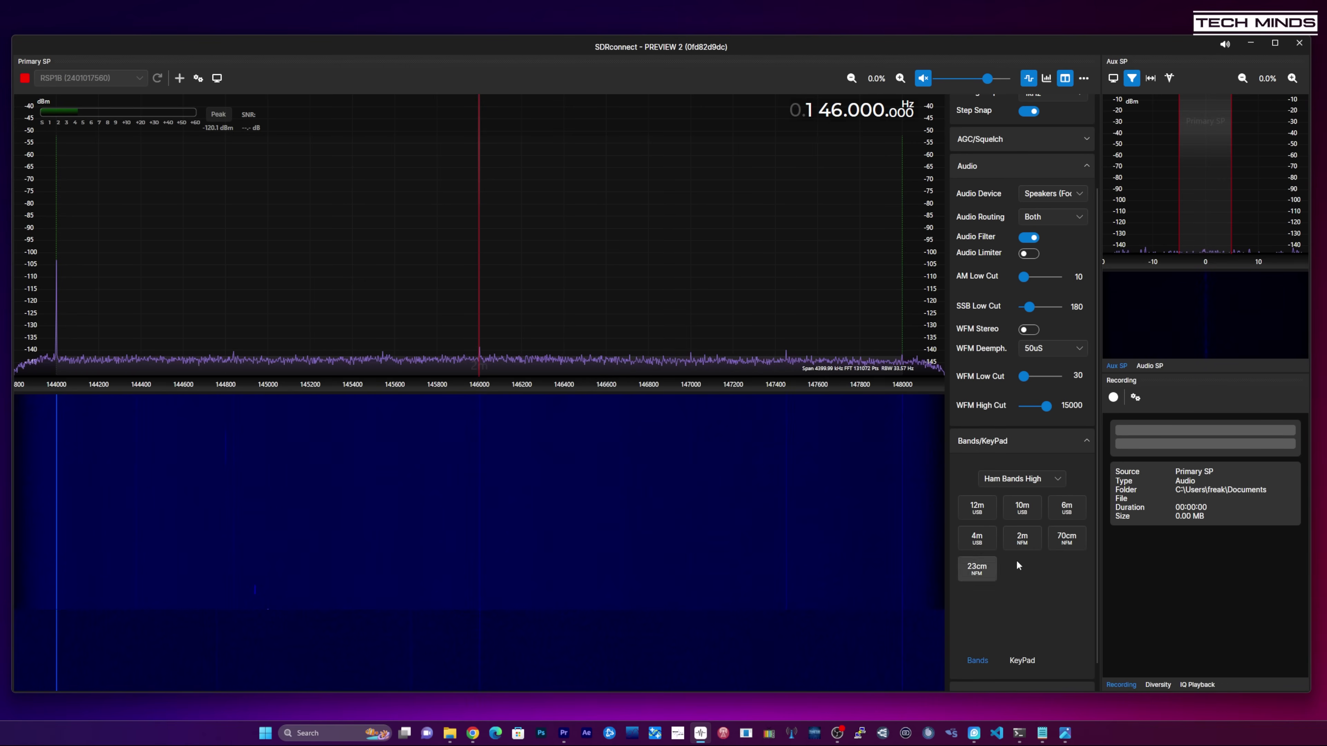
{"action": "left_click", "coordinate": [1022, 544]}
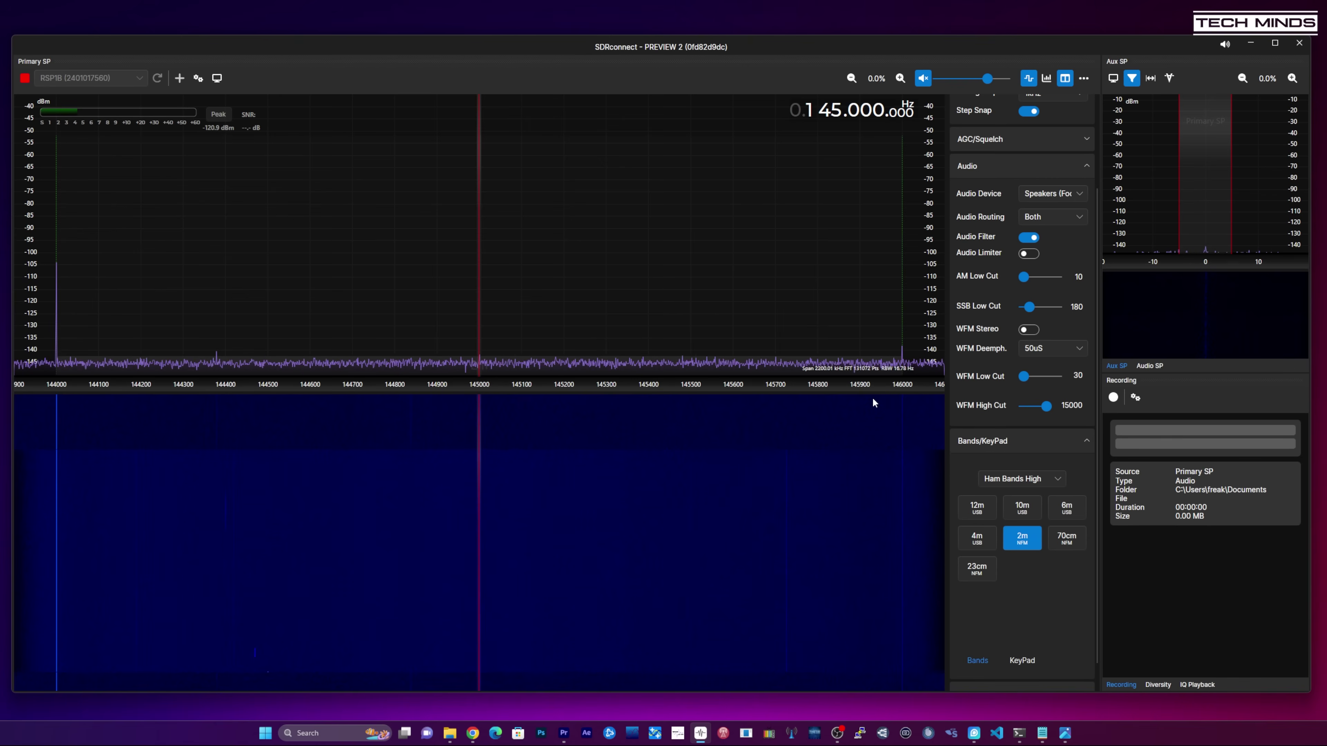
Switch the band presets to Other Bands and tune to PMR446
{"action": "left_click", "coordinate": [1044, 479]}
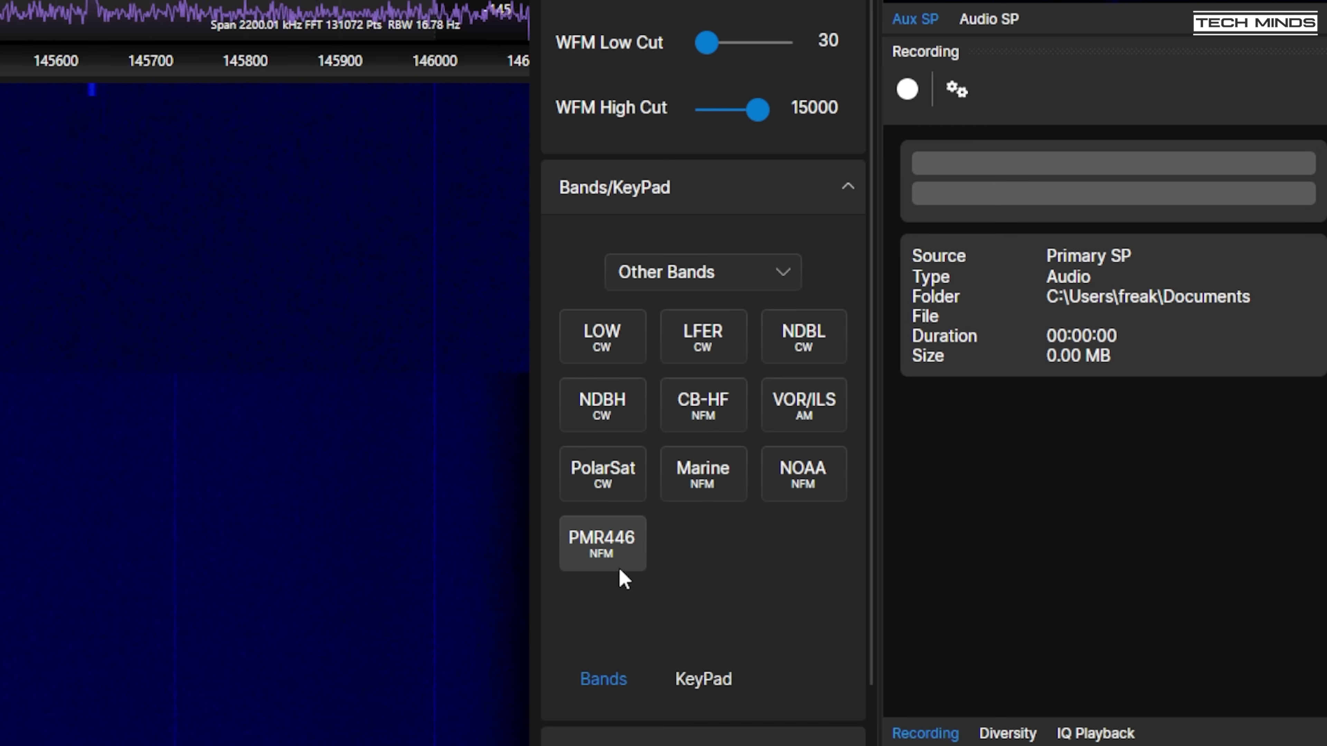
{"action": "left_click", "coordinate": [977, 601]}
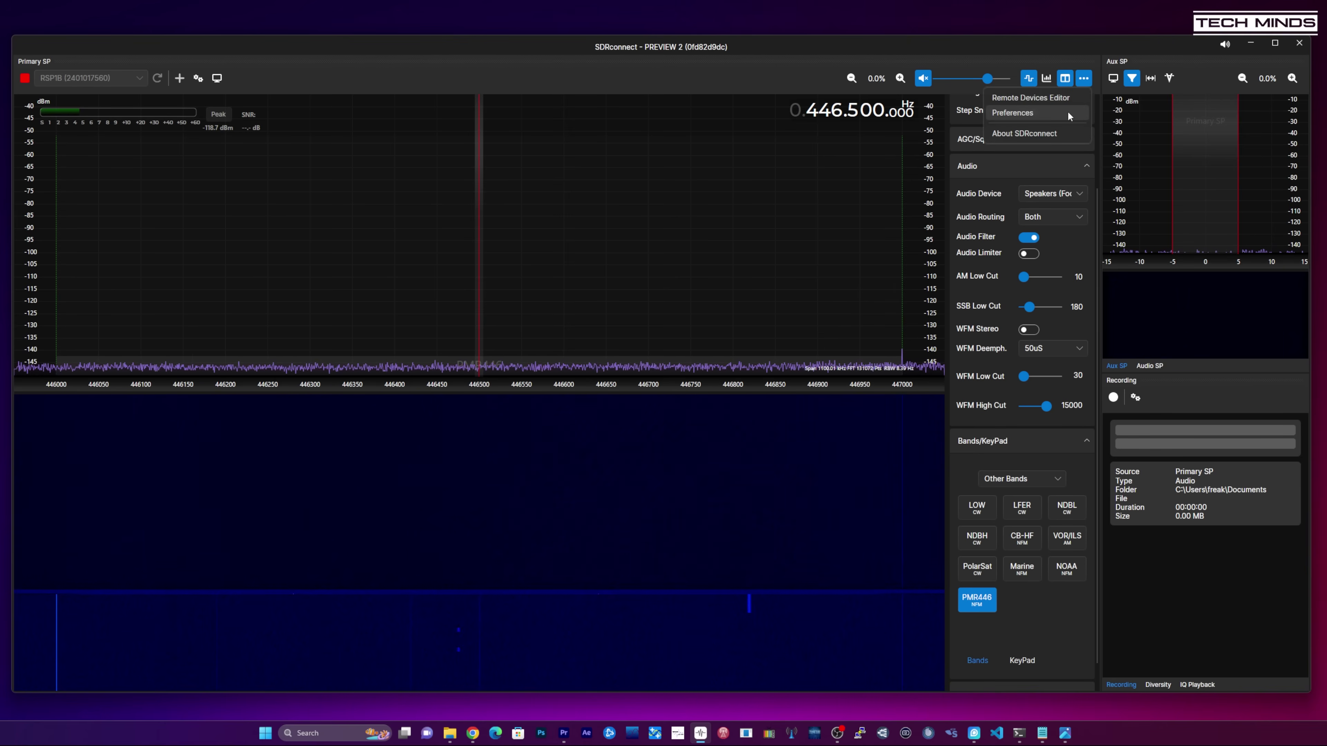
Set the IARU region to Australia, Southern Asia, Pacific Islands, and tune to the CB-UHF preset
{"action": "left_click", "coordinate": [1066, 113]}
{"action": "left_click", "coordinate": [756, 267]}
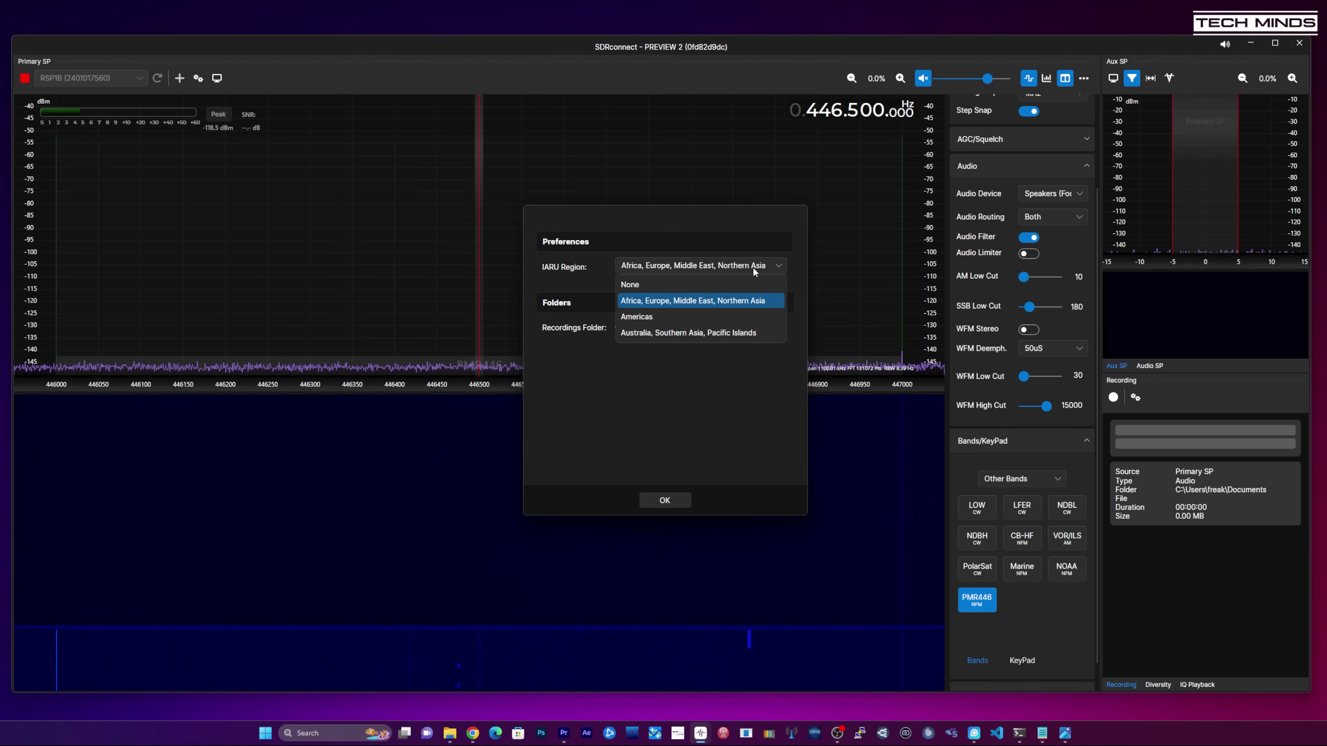
{"action": "left_click", "coordinate": [665, 500]}
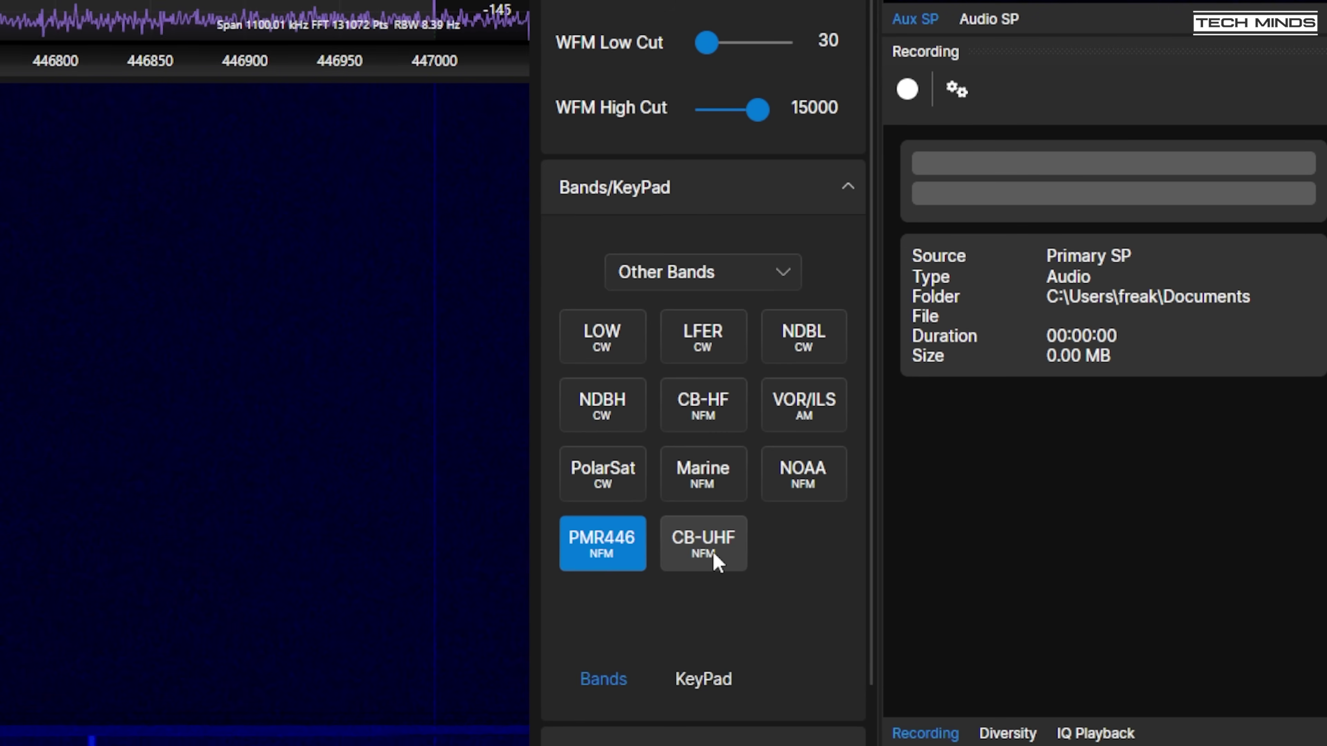
{"action": "left_click", "coordinate": [1021, 602]}
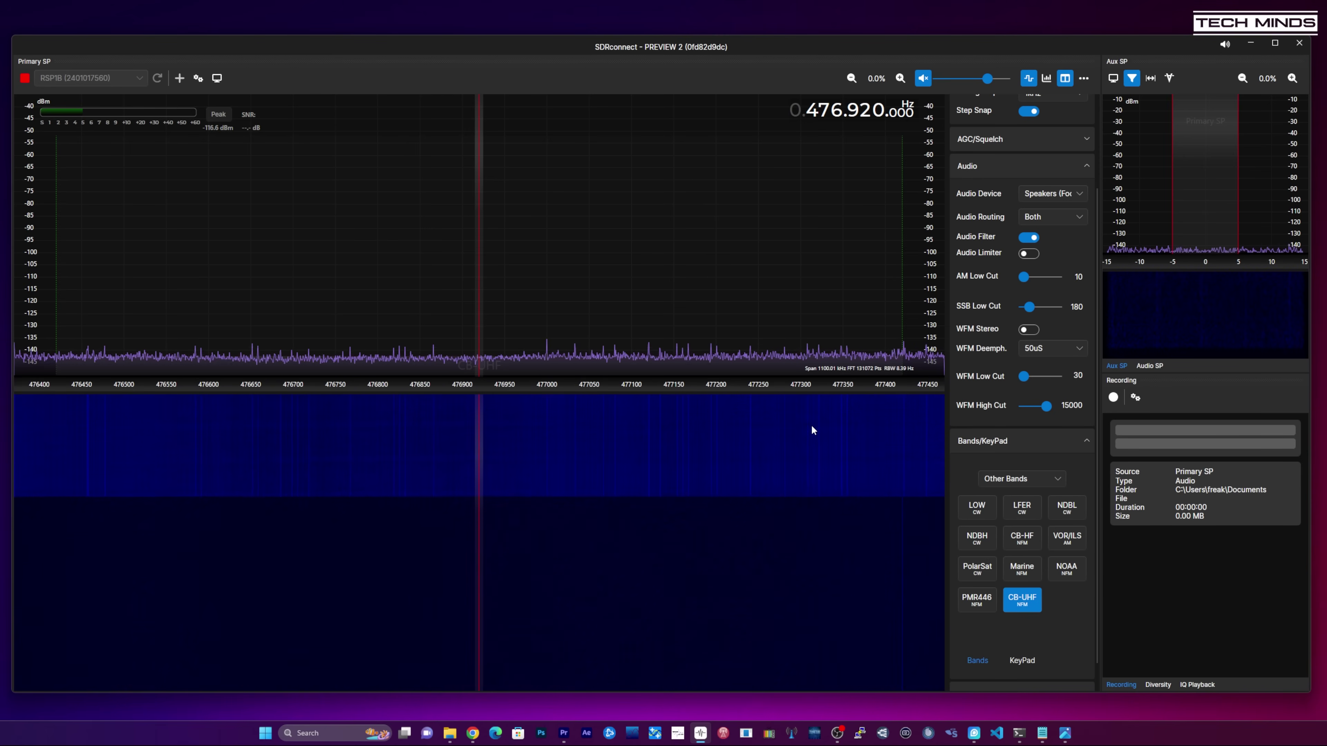
{"action": "left_click", "coordinate": [1083, 78]}
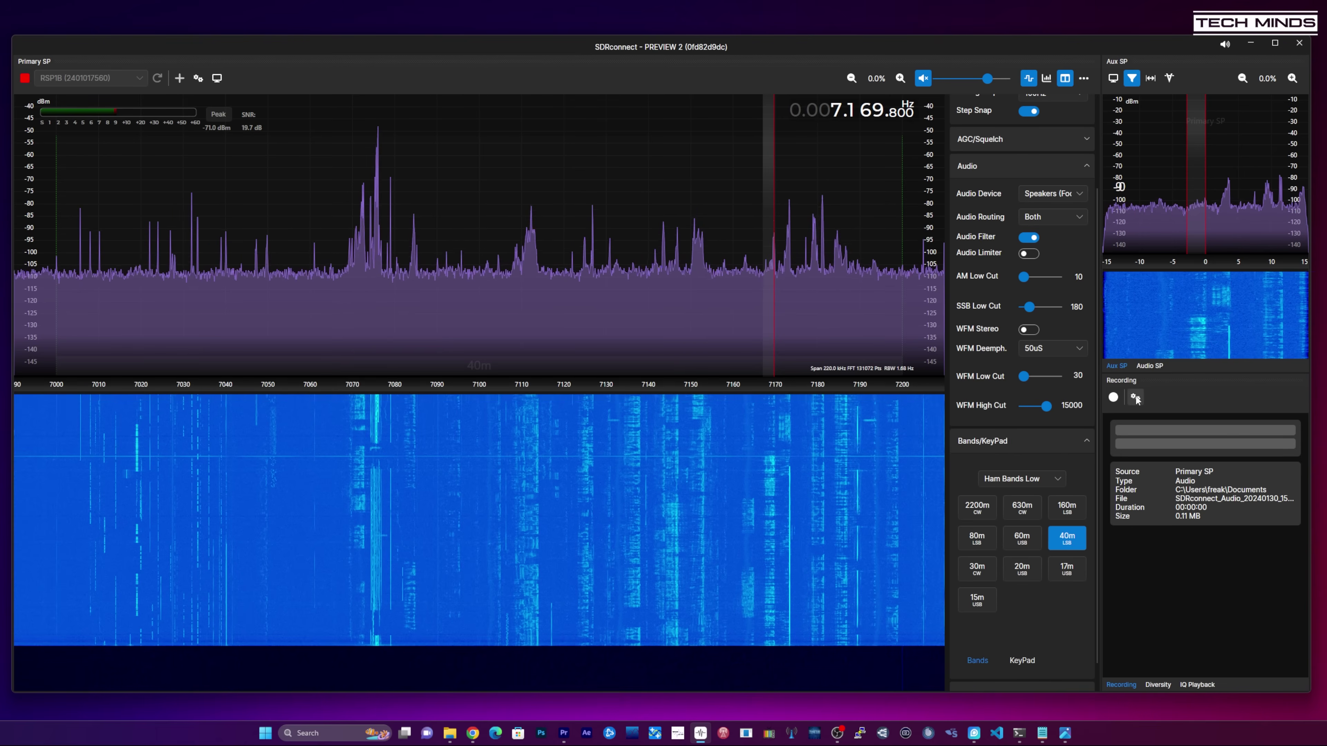
Set the recording type to IQ with Primary SP as the source, and start recording the 40m band
{"action": "left_click", "coordinate": [1136, 398]}
{"action": "left_click", "coordinate": [1235, 422]}
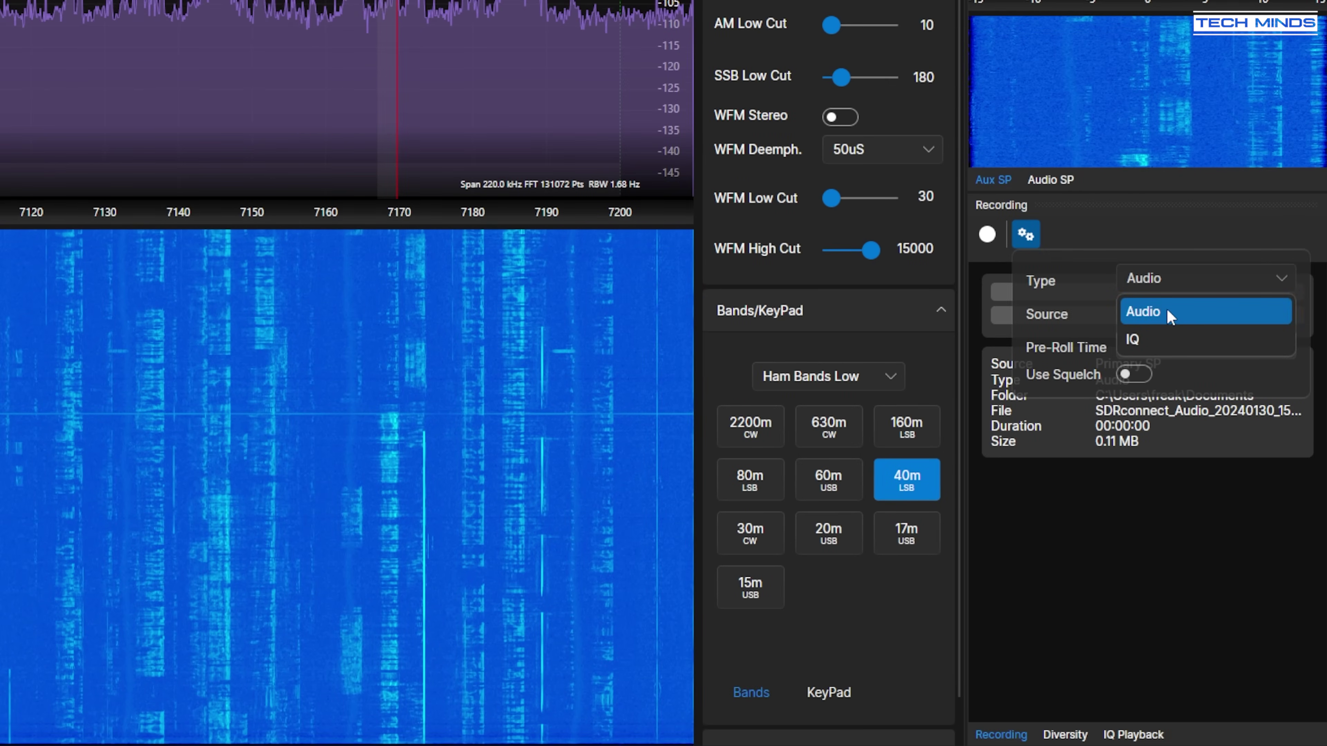
{"action": "left_click", "coordinate": [1159, 338]}
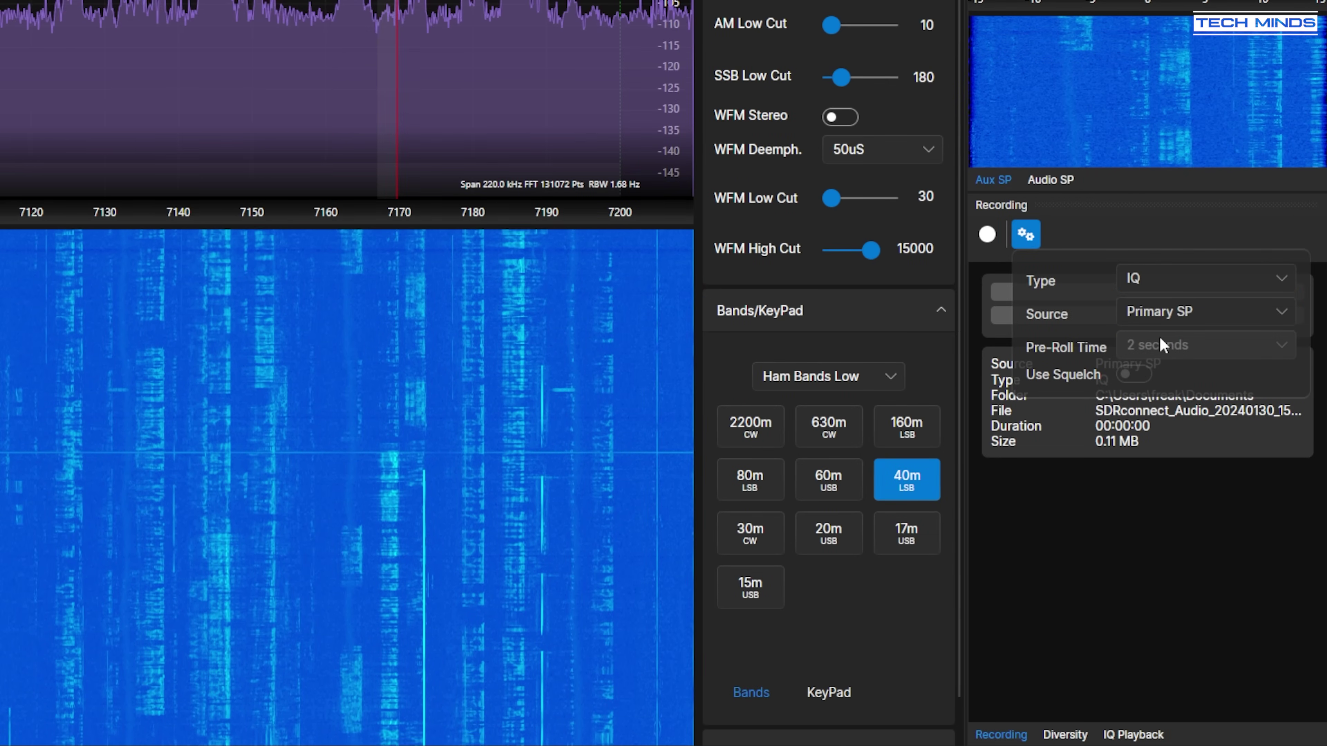
{"action": "left_click", "coordinate": [1025, 235]}
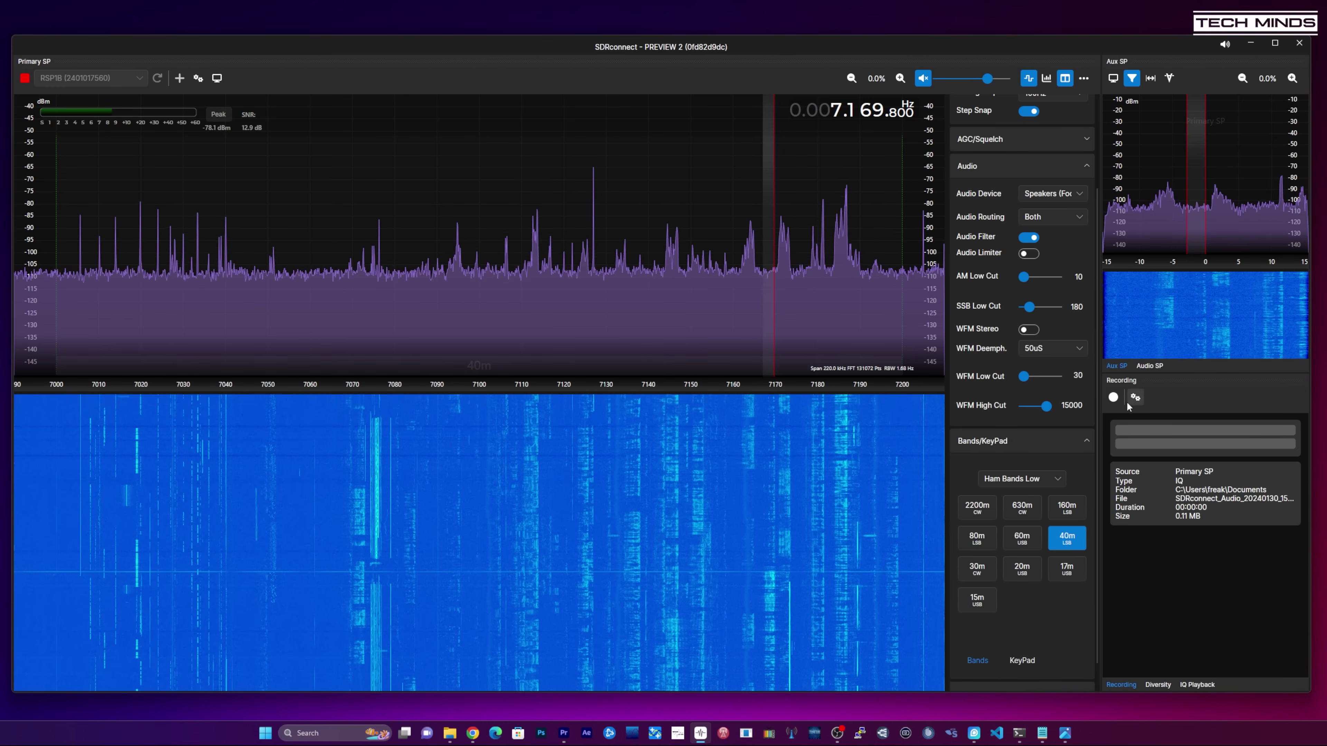
{"action": "left_click", "coordinate": [1114, 397]}
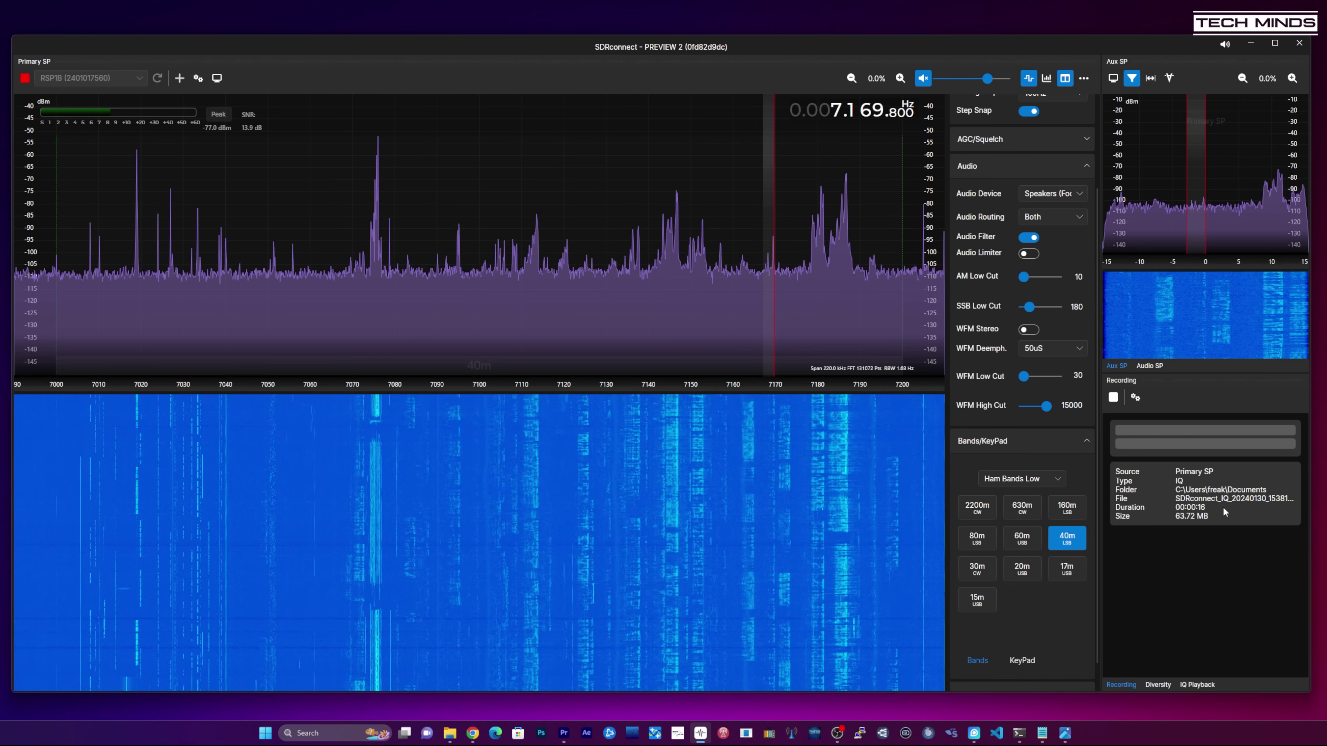
Check the recordings folder setting in the preferences, and stop the IQ recording
{"action": "left_click", "coordinate": [1084, 77]}
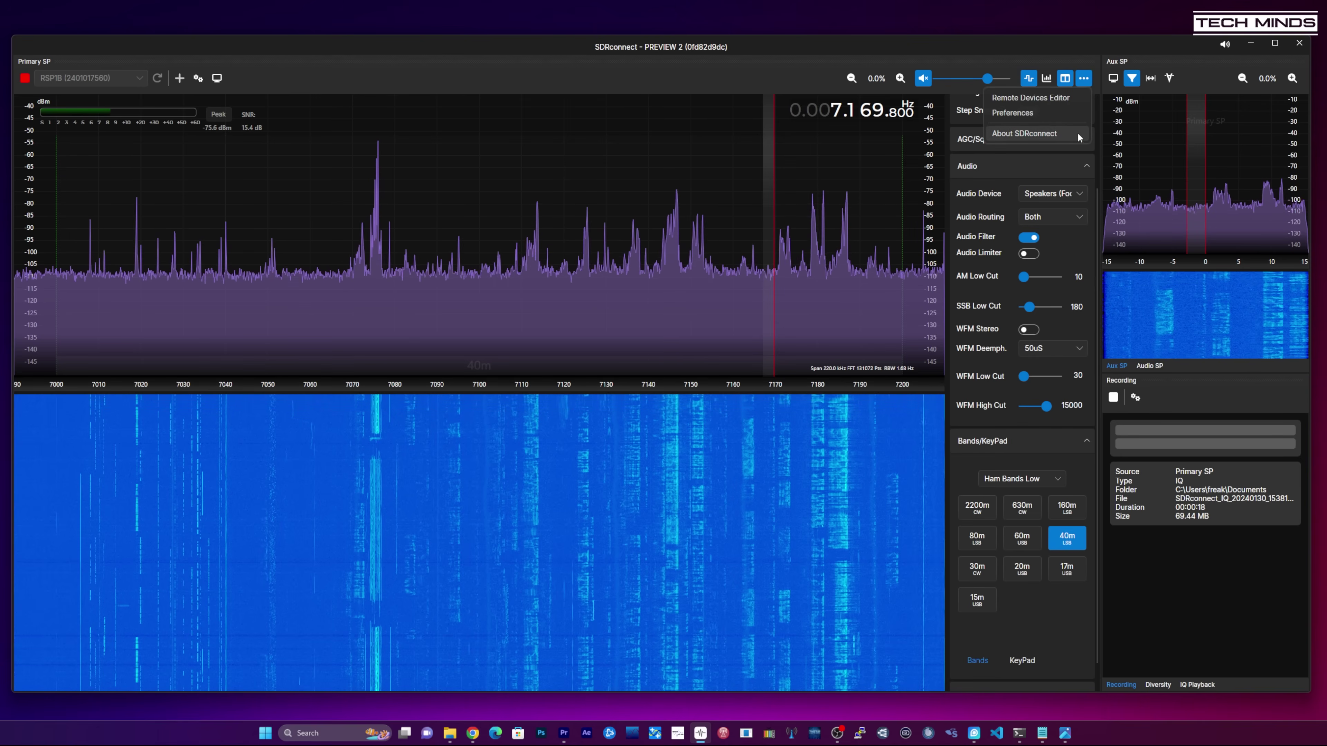
{"action": "left_click", "coordinate": [1024, 115]}
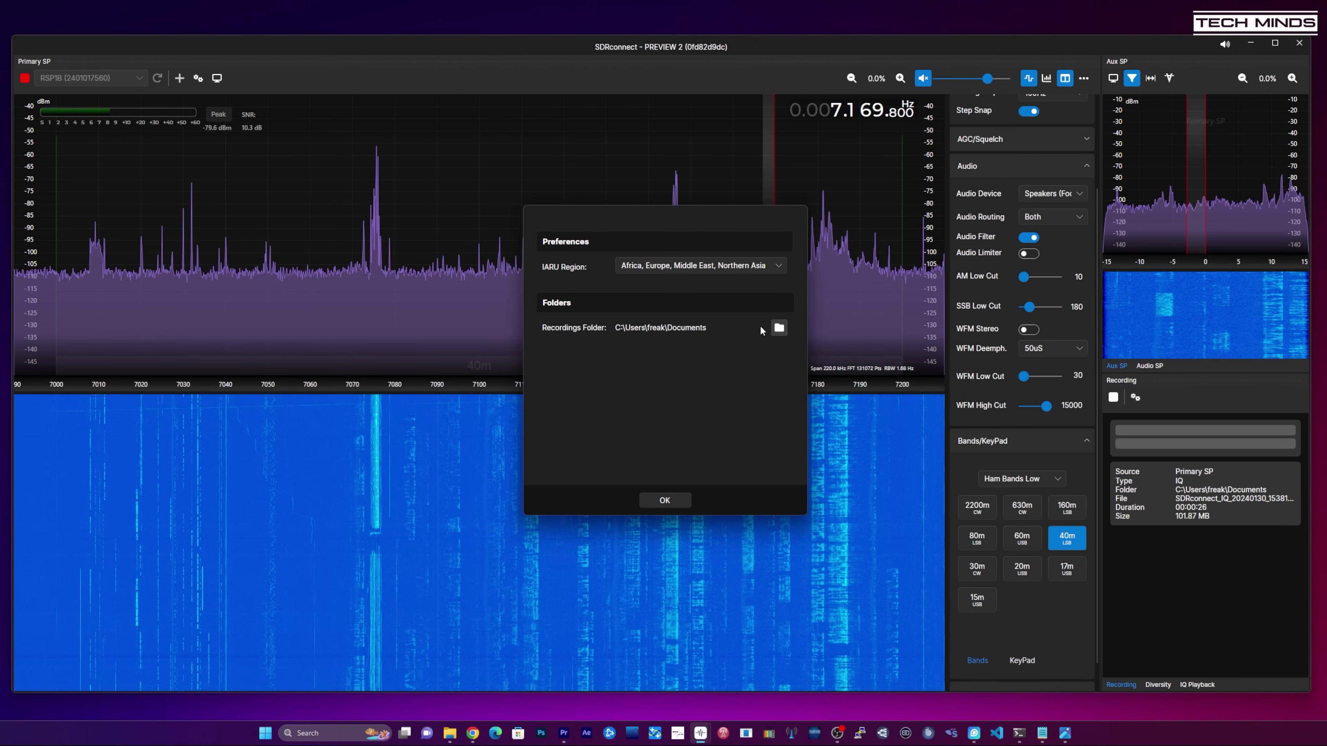
{"action": "left_click", "coordinate": [666, 500]}
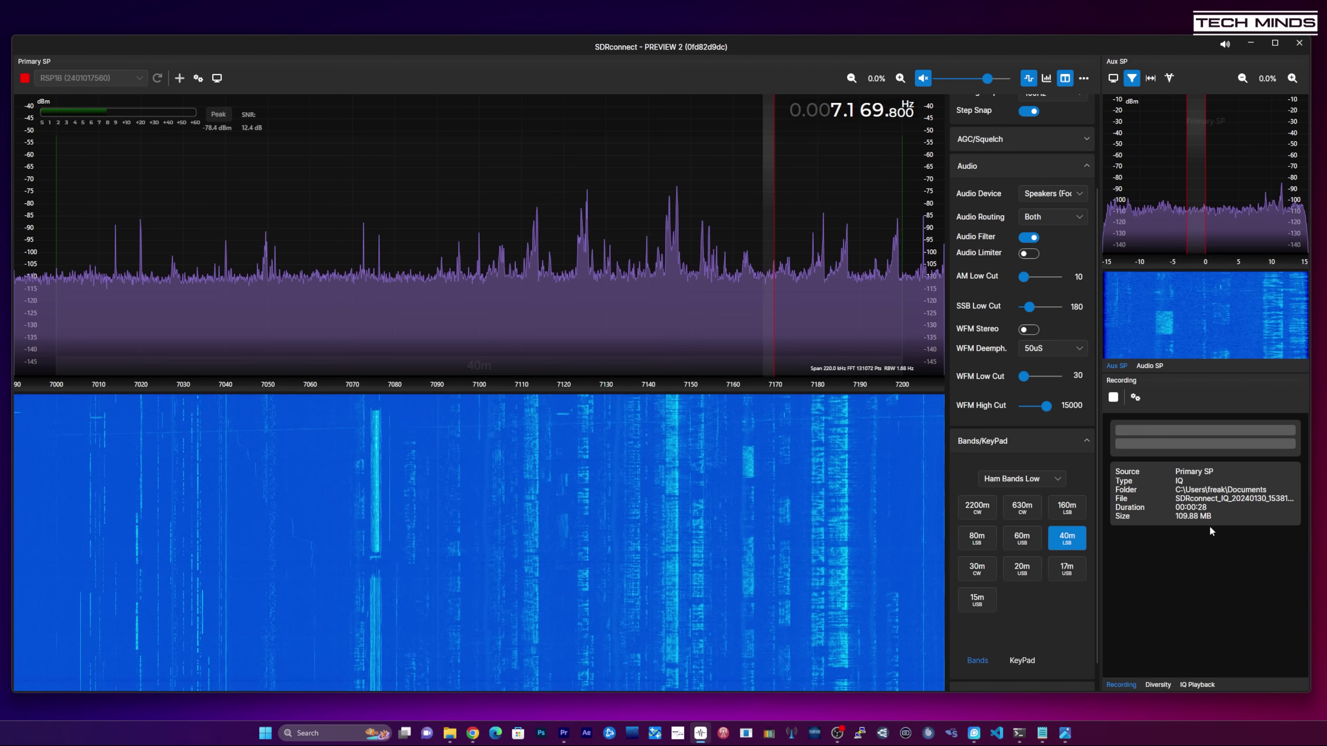
{"action": "left_click", "coordinate": [1108, 400]}
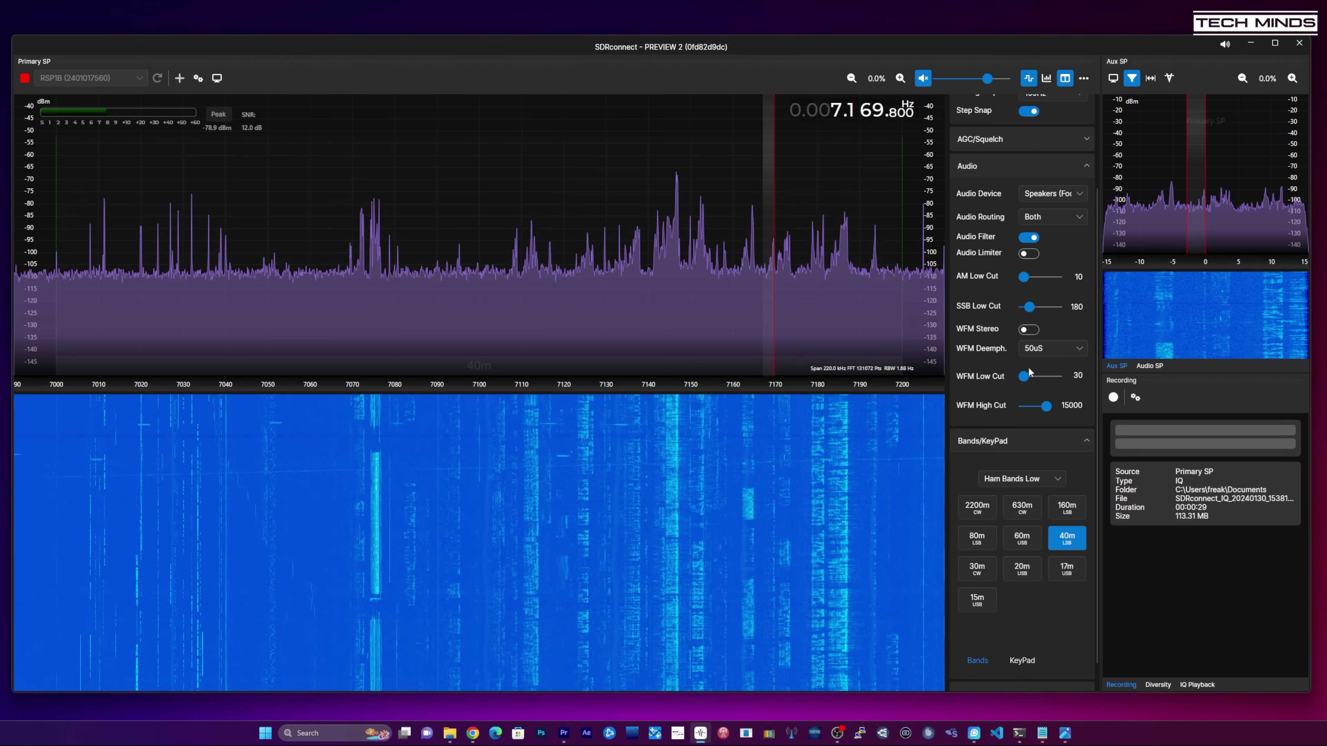
Stop the receiver, load the SDRconnect_IQ_20240130_153816 recording as the IQ File input, and start its playback
{"action": "left_click", "coordinate": [25, 78]}
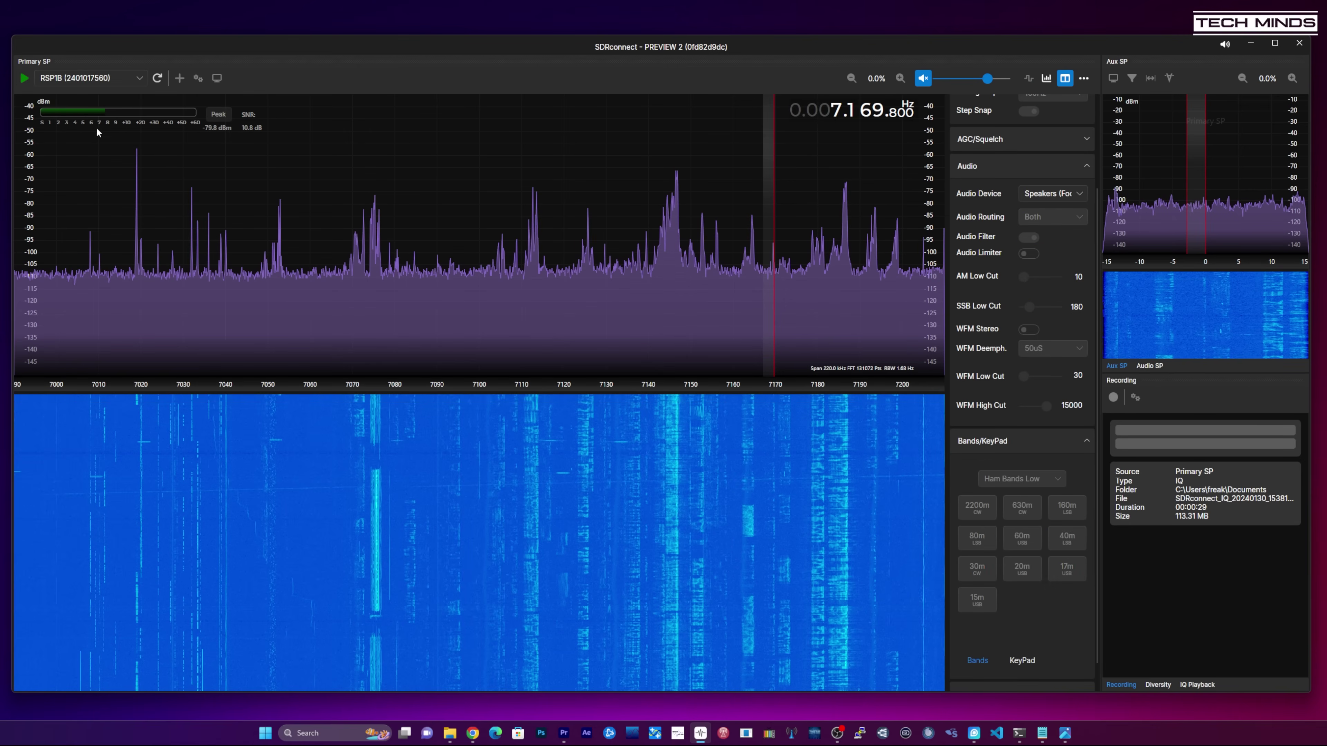
{"action": "left_click", "coordinate": [138, 79]}
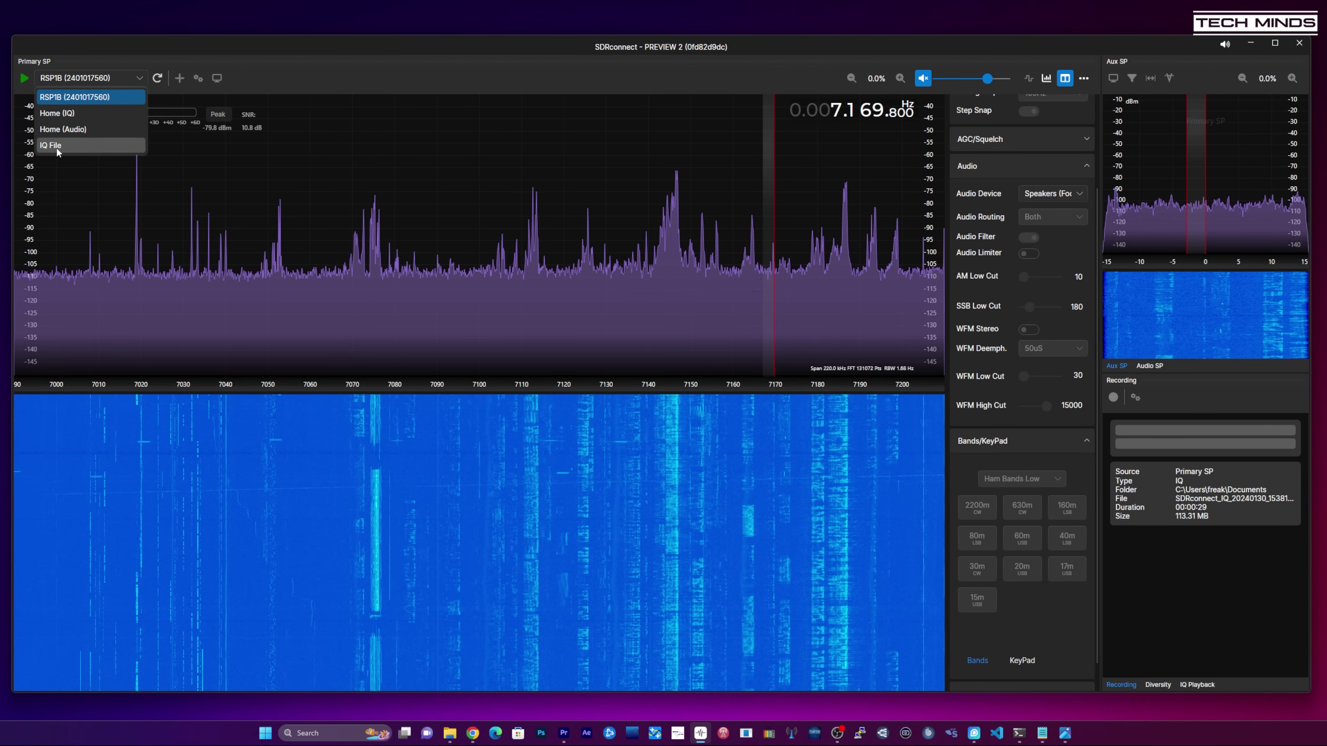
{"action": "left_click", "coordinate": [69, 146]}
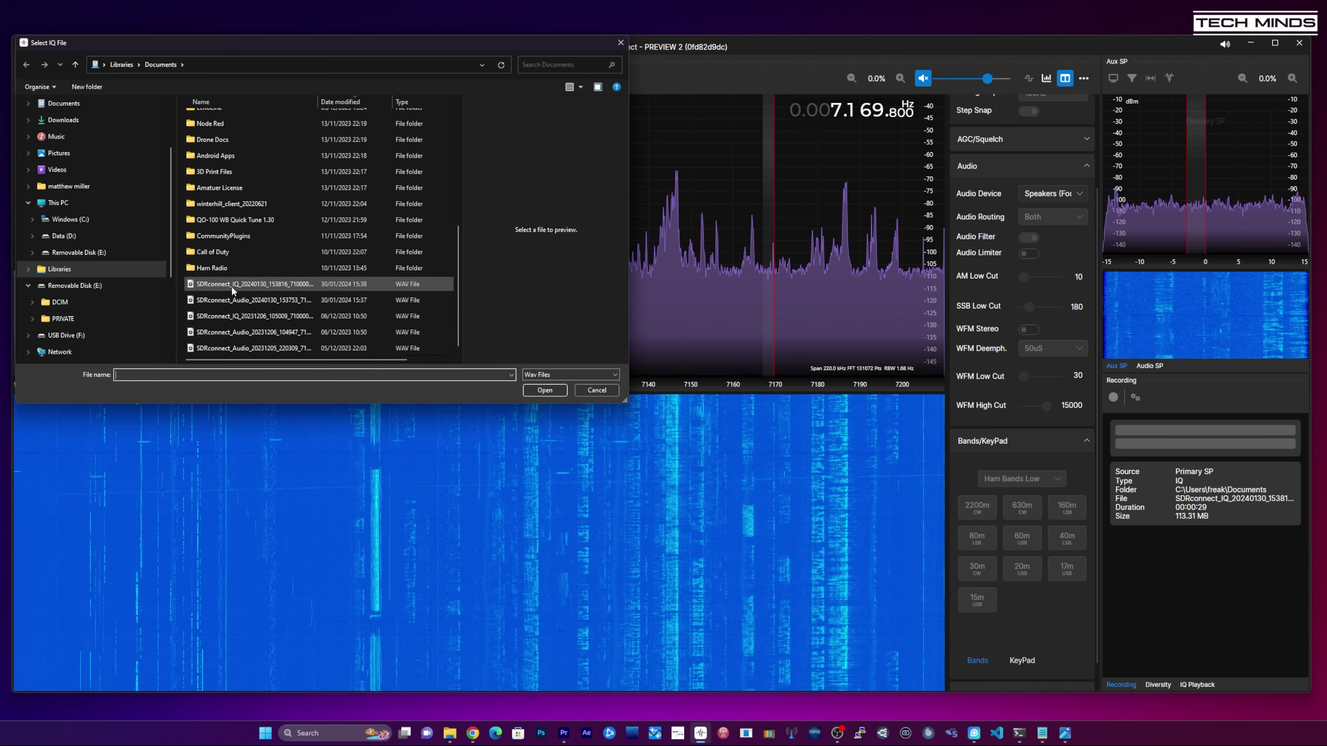
{"action": "left_click", "coordinate": [545, 390]}
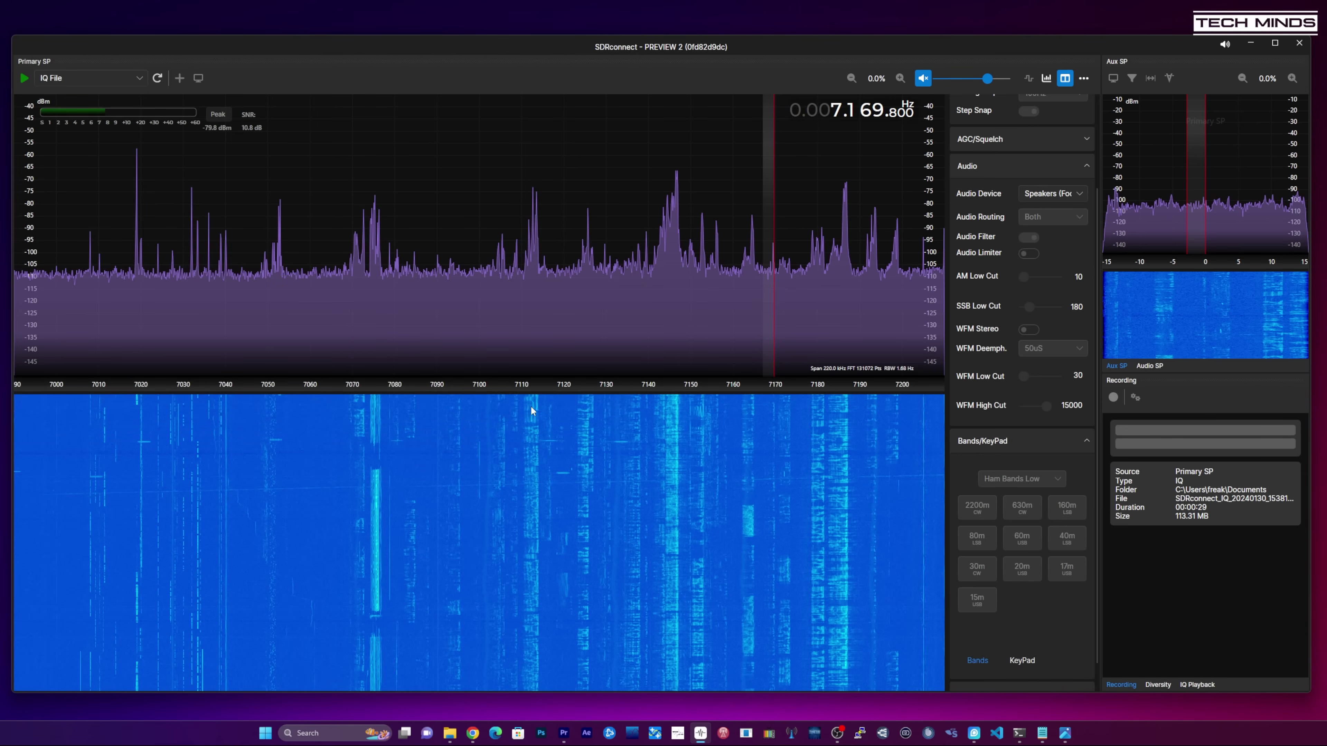
{"action": "left_click", "coordinate": [24, 78]}
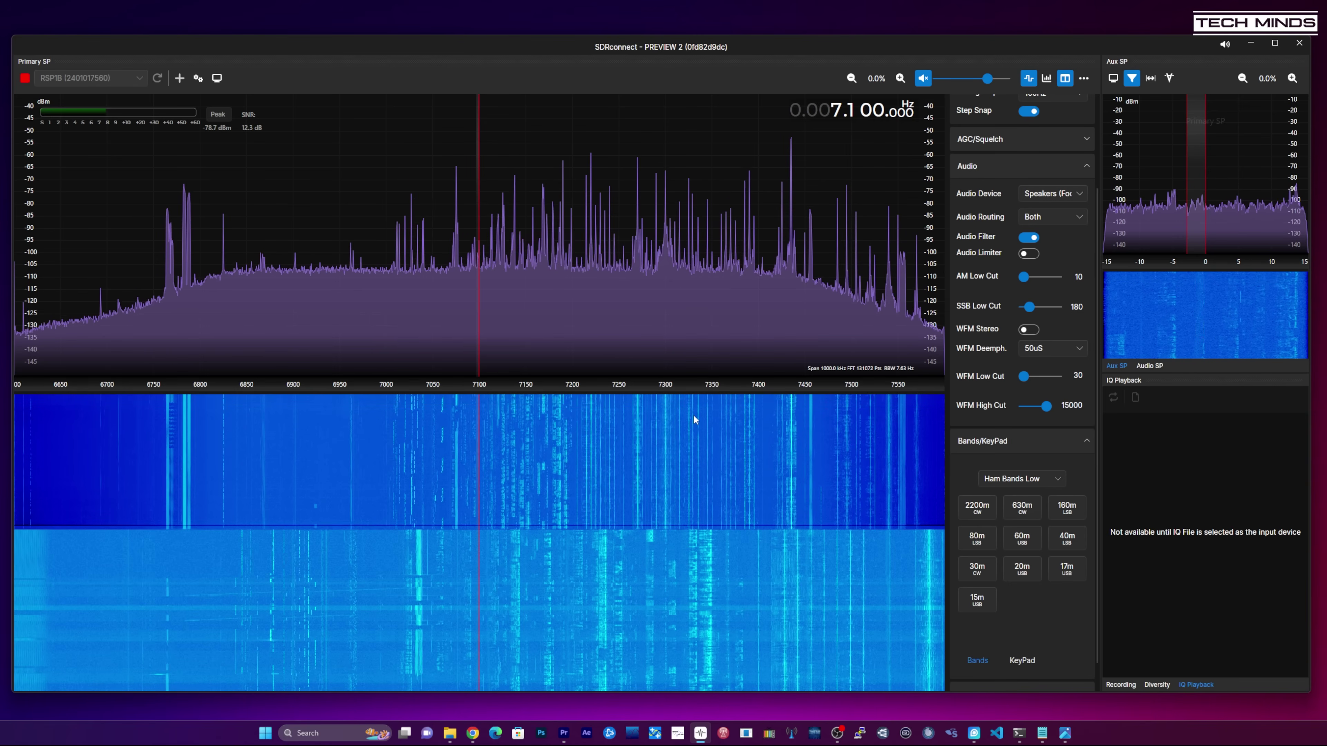
Tune the live receiver to the AM signal near 7.435 MHz and zoom the main spectrum to 46.7%
{"action": "left_click", "coordinate": [791, 415]}
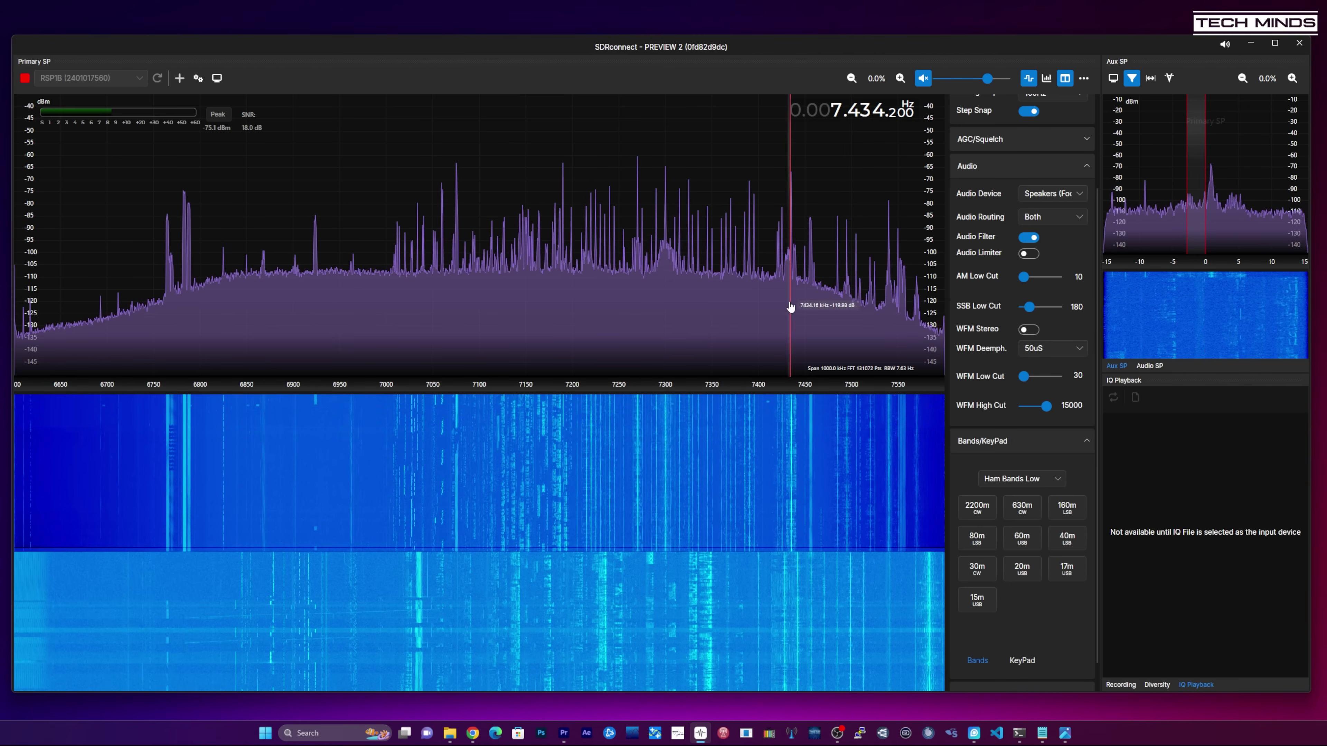
{"action": "left_click", "coordinate": [899, 78]}
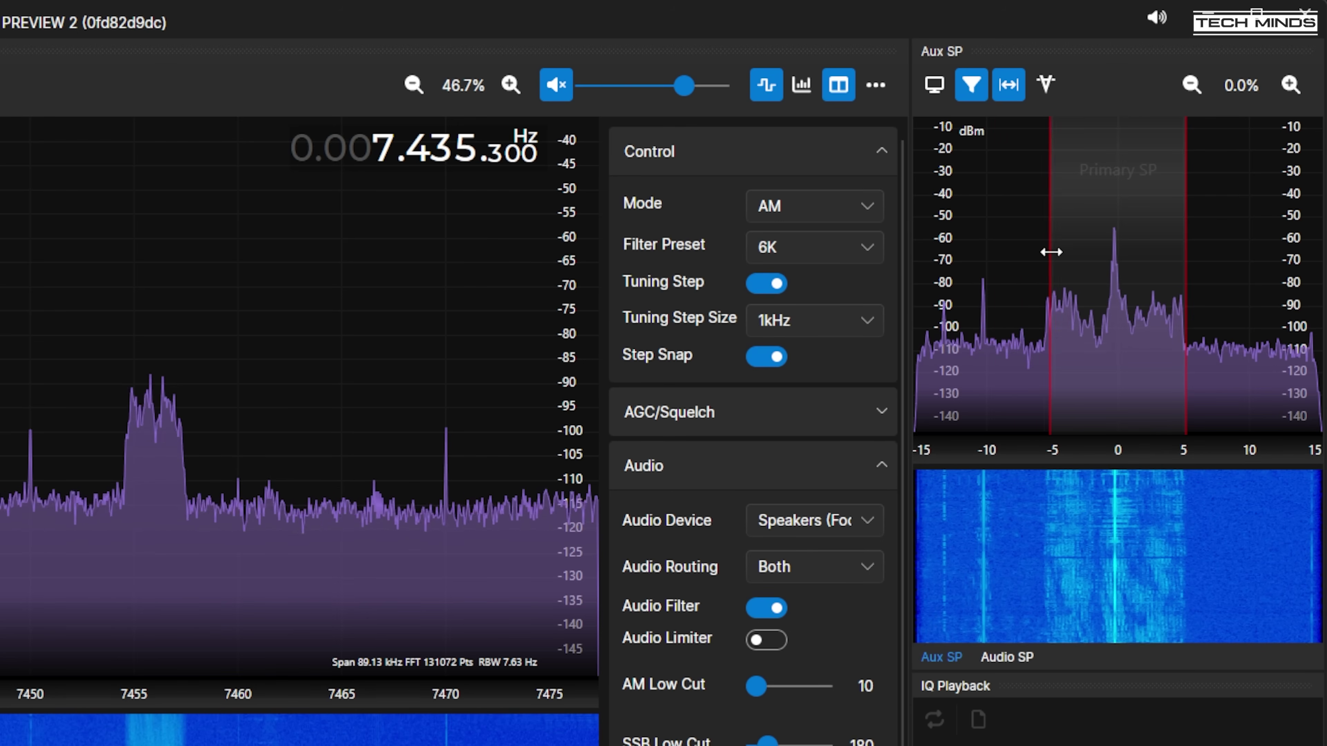
Unmute the audio and adjust the filter edges in the auxiliary spectrum to about -5 kHz and +1 kHz around the carrier
{"action": "left_click", "coordinate": [556, 85]}
{"action": "mouse_move", "coordinate": [1035, 271]}
{"action": "left_mouse_down"}
{"action": "mouse_move", "coordinate": [977, 273]}
{"action": "mouse_move", "coordinate": [1027, 275]}
{"action": "left_mouse_up"}
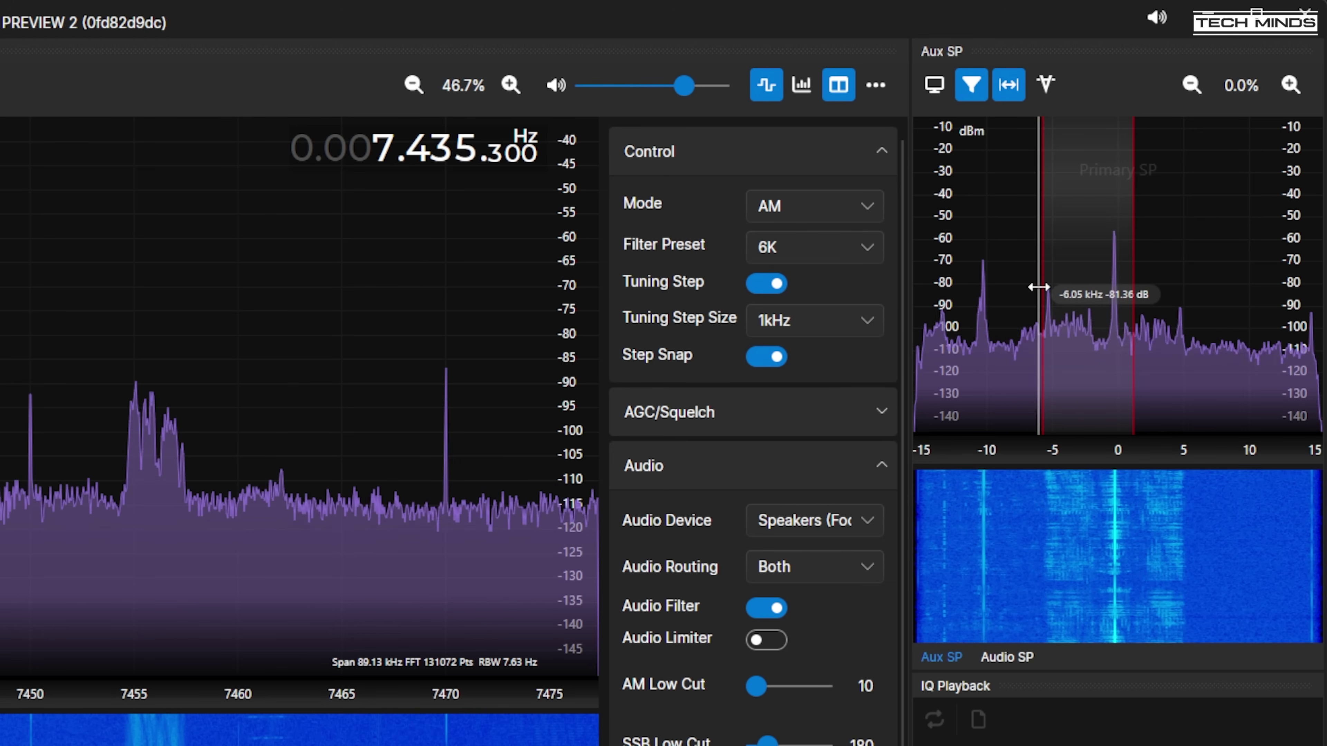
{"action": "left_click_drag", "start_coordinate": [1086, 287], "coordinate": [1056, 288]}
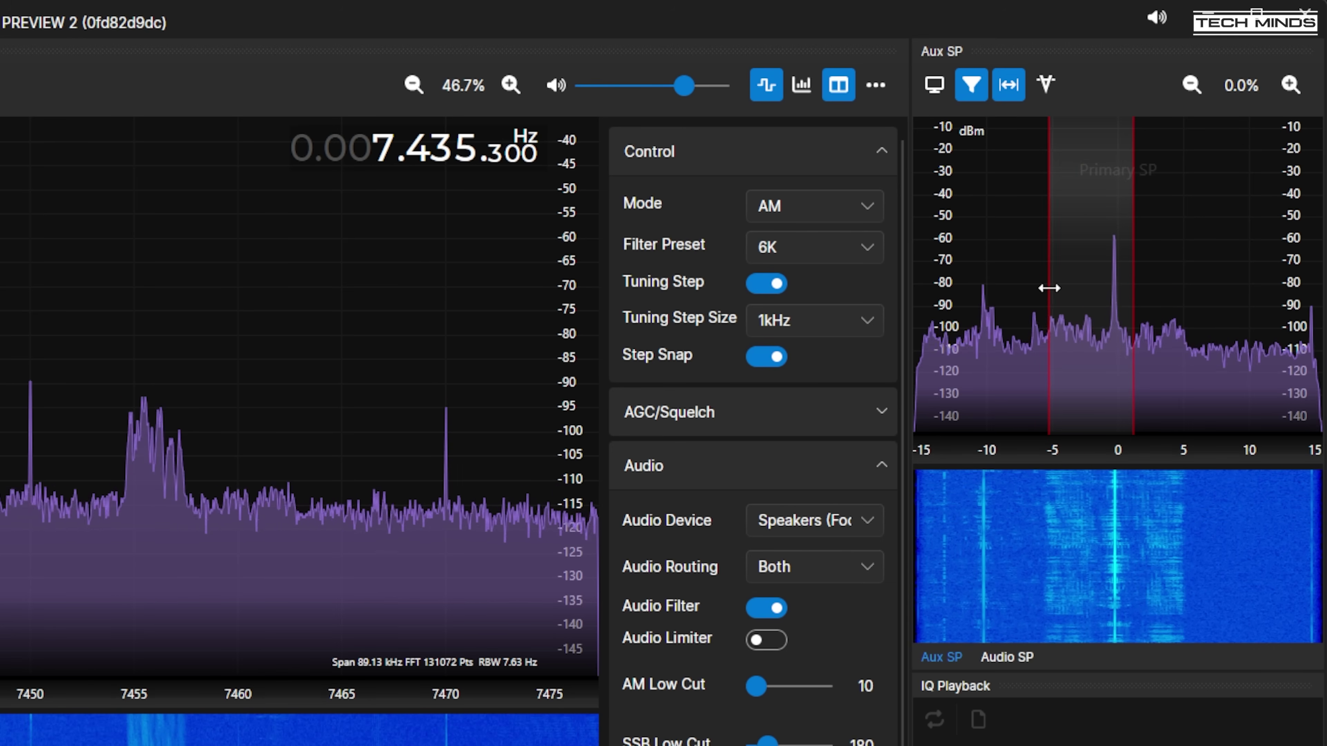
Move the filter's upper edge to about +5 kHz, its lower edge to 0 and back to about -5 kHz, and mute the audio
{"action": "left_click_drag", "start_coordinate": [1144, 291], "coordinate": [1195, 291]}
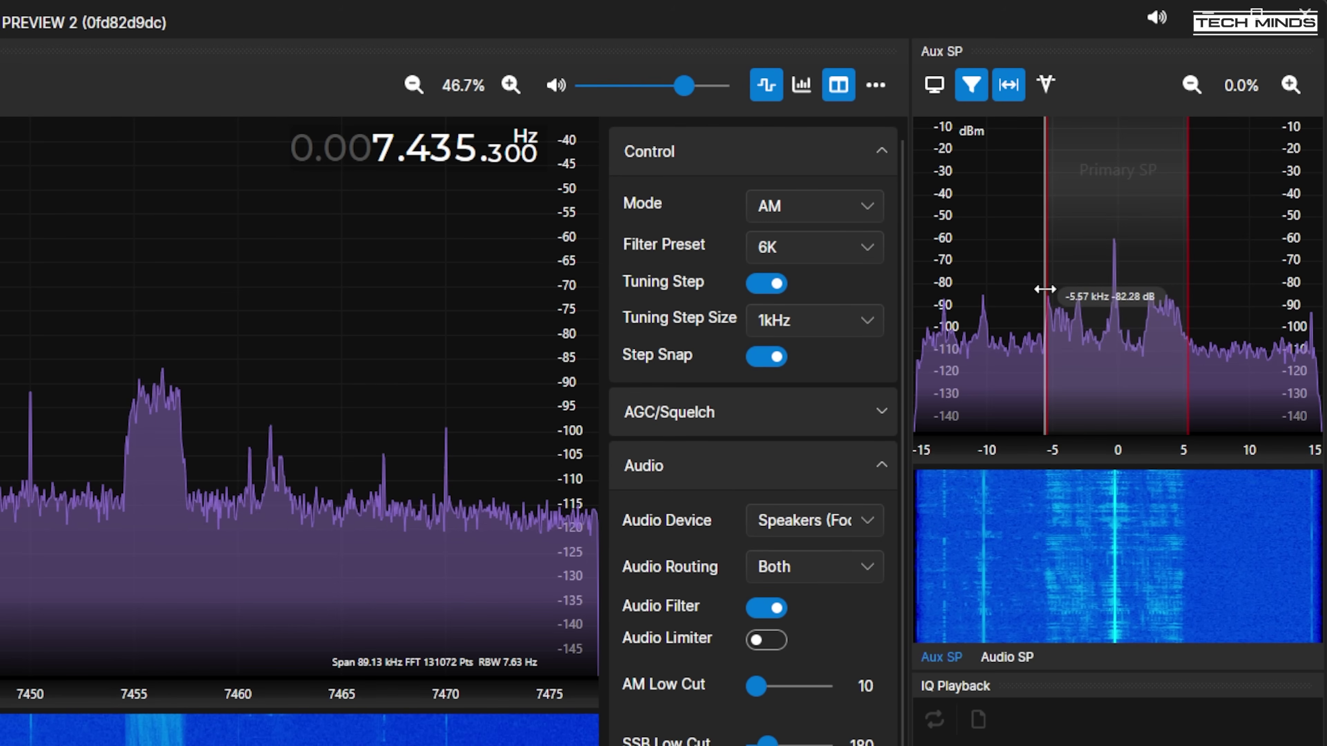
{"action": "left_click_drag", "start_coordinate": [1044, 289], "coordinate": [1085, 293]}
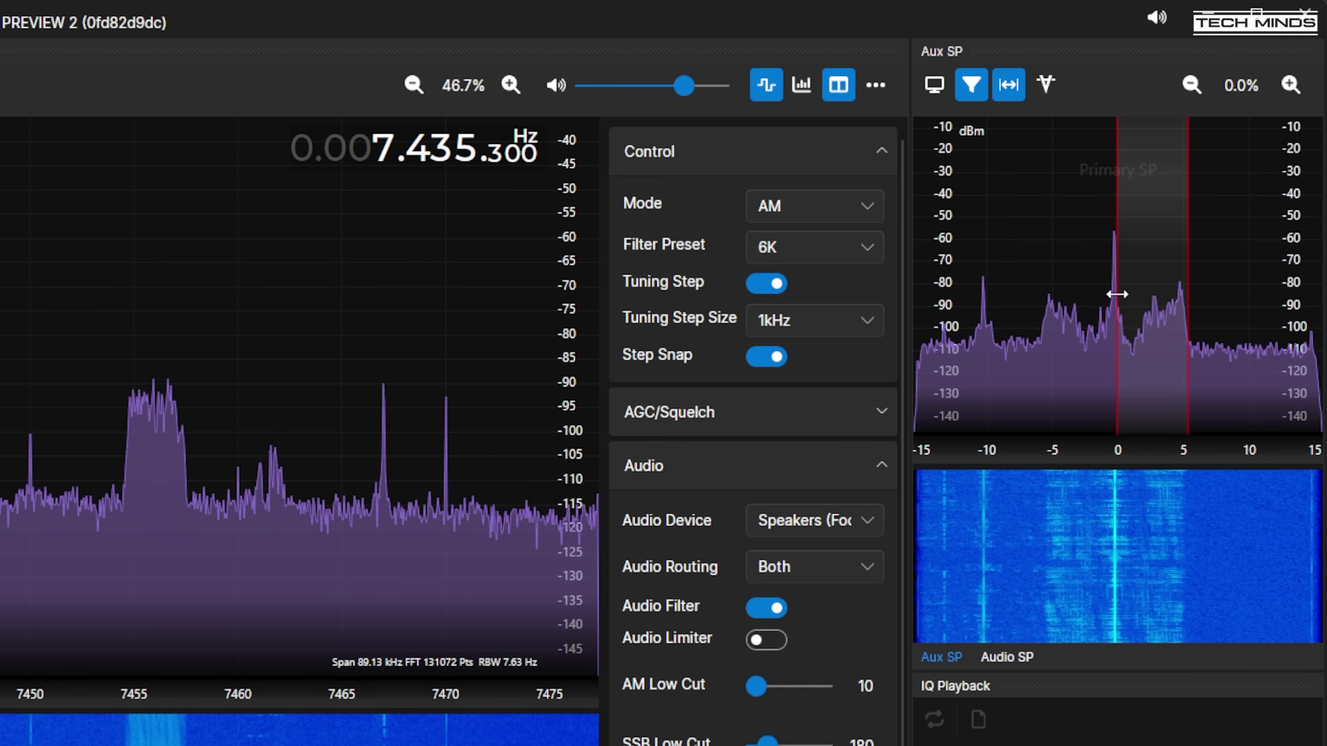
{"action": "left_click_drag", "start_coordinate": [1117, 295], "coordinate": [1050, 298]}
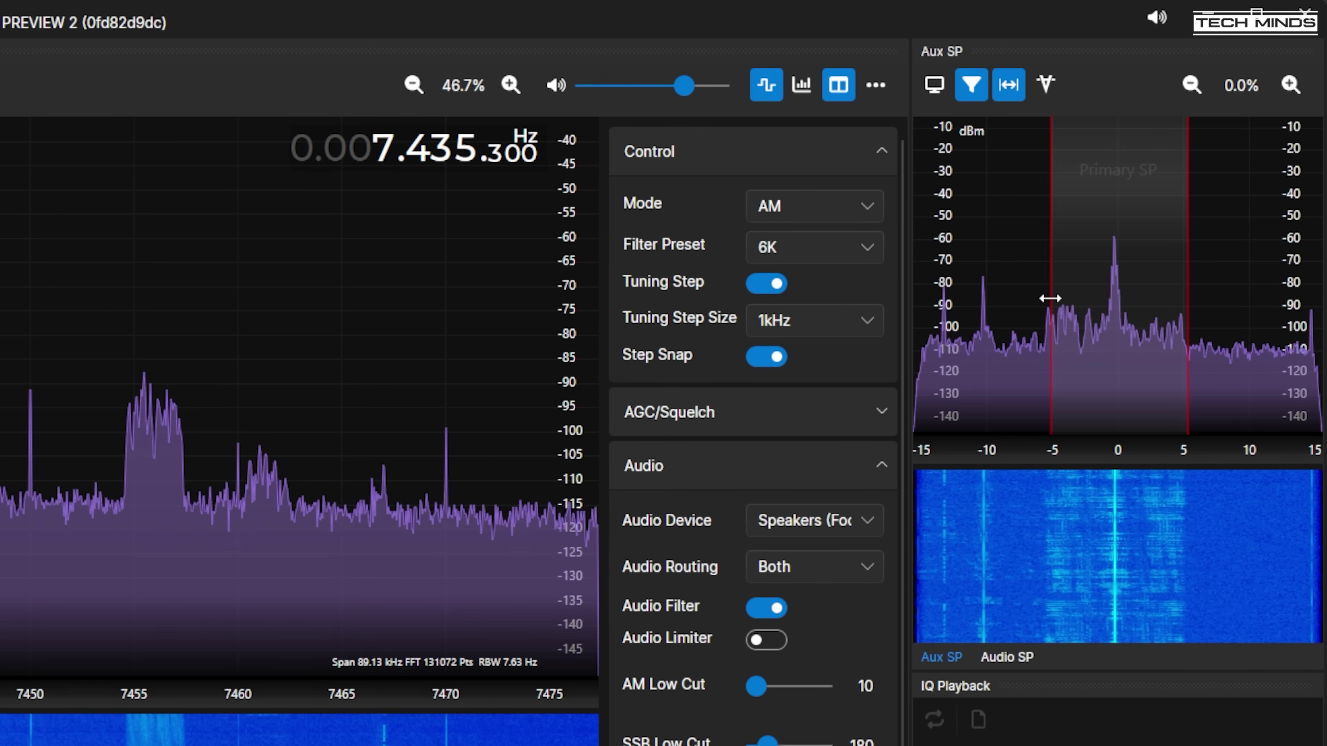
{"action": "left_click", "coordinate": [556, 85]}
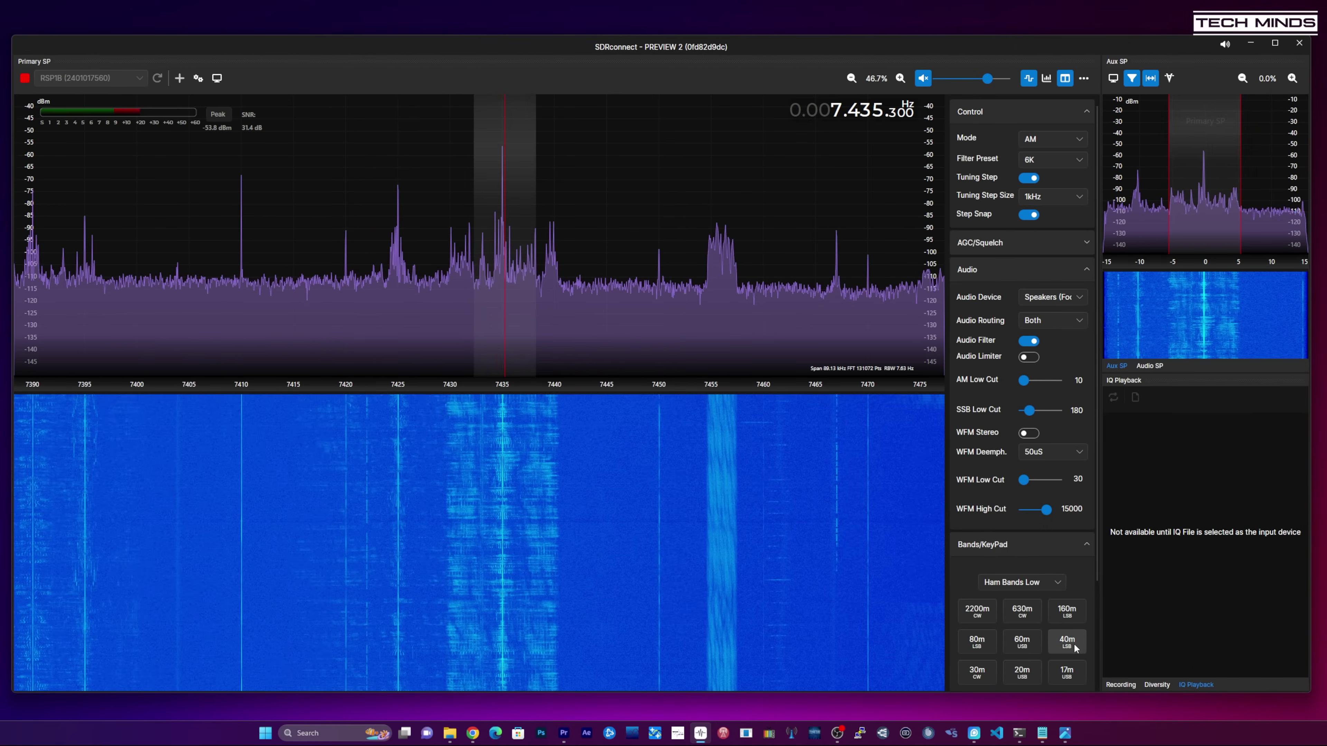
Select the 40m ham band preset, tune to the LSB signal at 7.147 MHz, and zoom the auxiliary spectrum to 20.0%
{"action": "left_click", "coordinate": [1071, 645]}
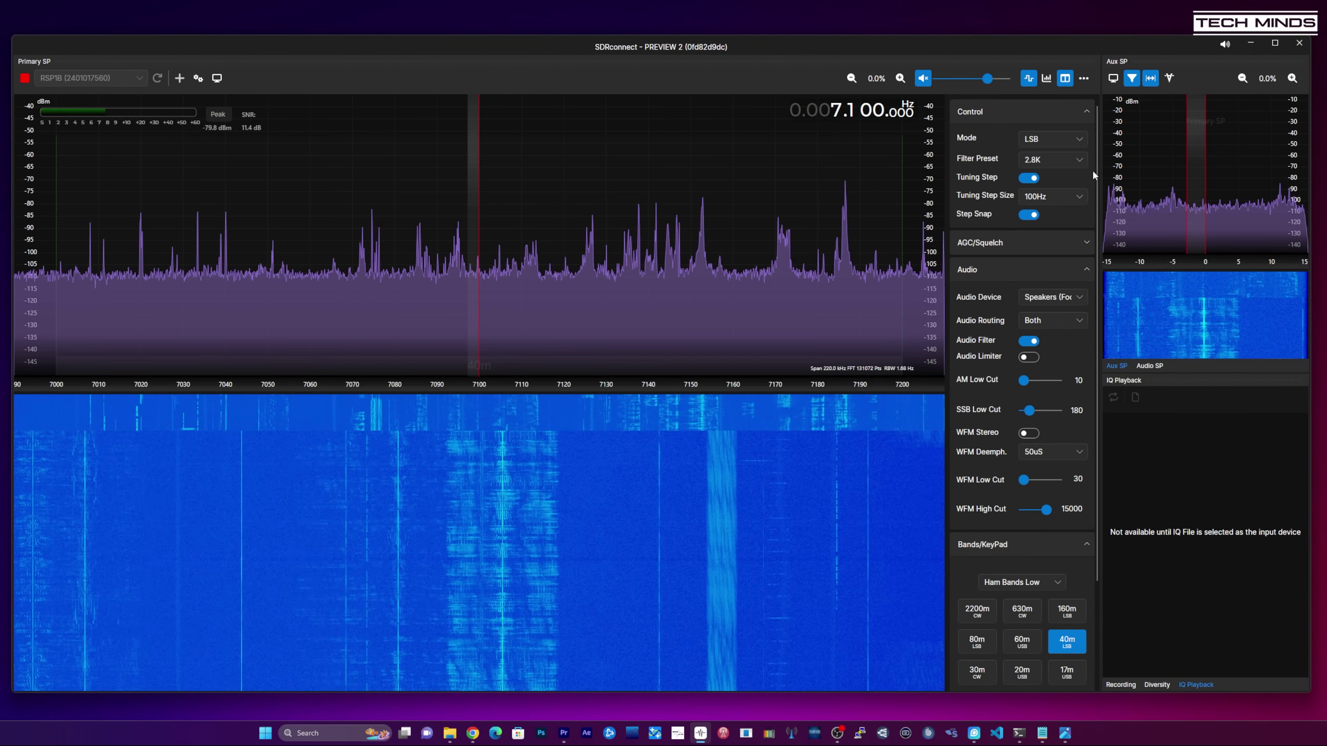
{"action": "left_click", "coordinate": [656, 414]}
{"action": "scroll", "coordinate": [679, 422], "scroll_direction": "up", "scroll_amount": 5}
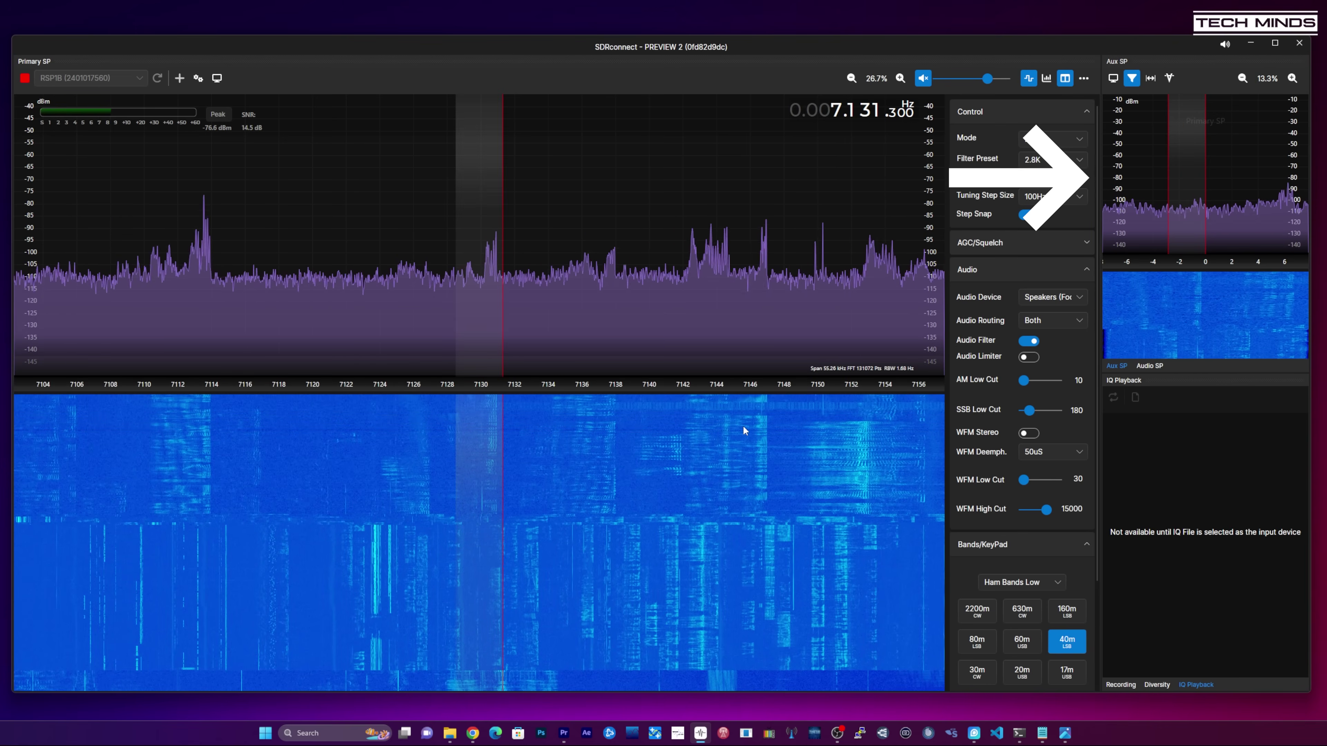
{"action": "left_click", "coordinate": [768, 410]}
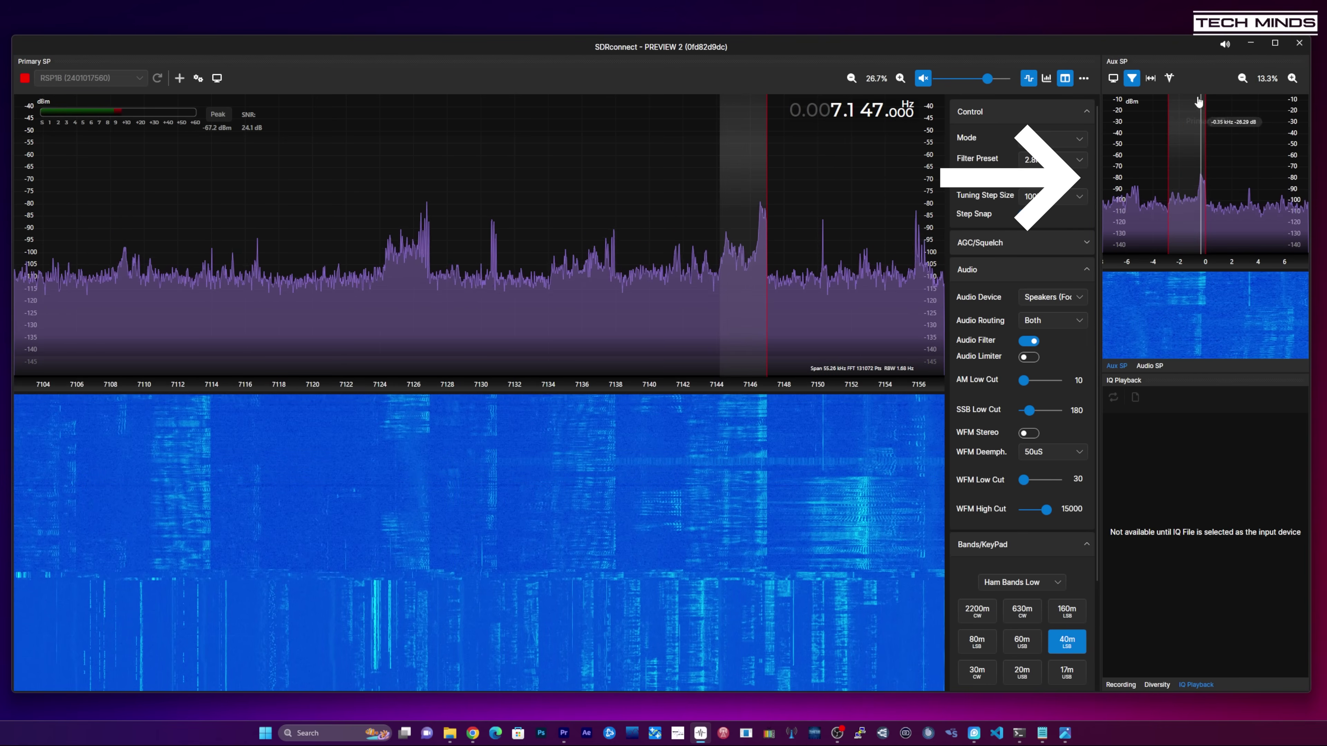
{"action": "left_click", "coordinate": [1291, 78]}
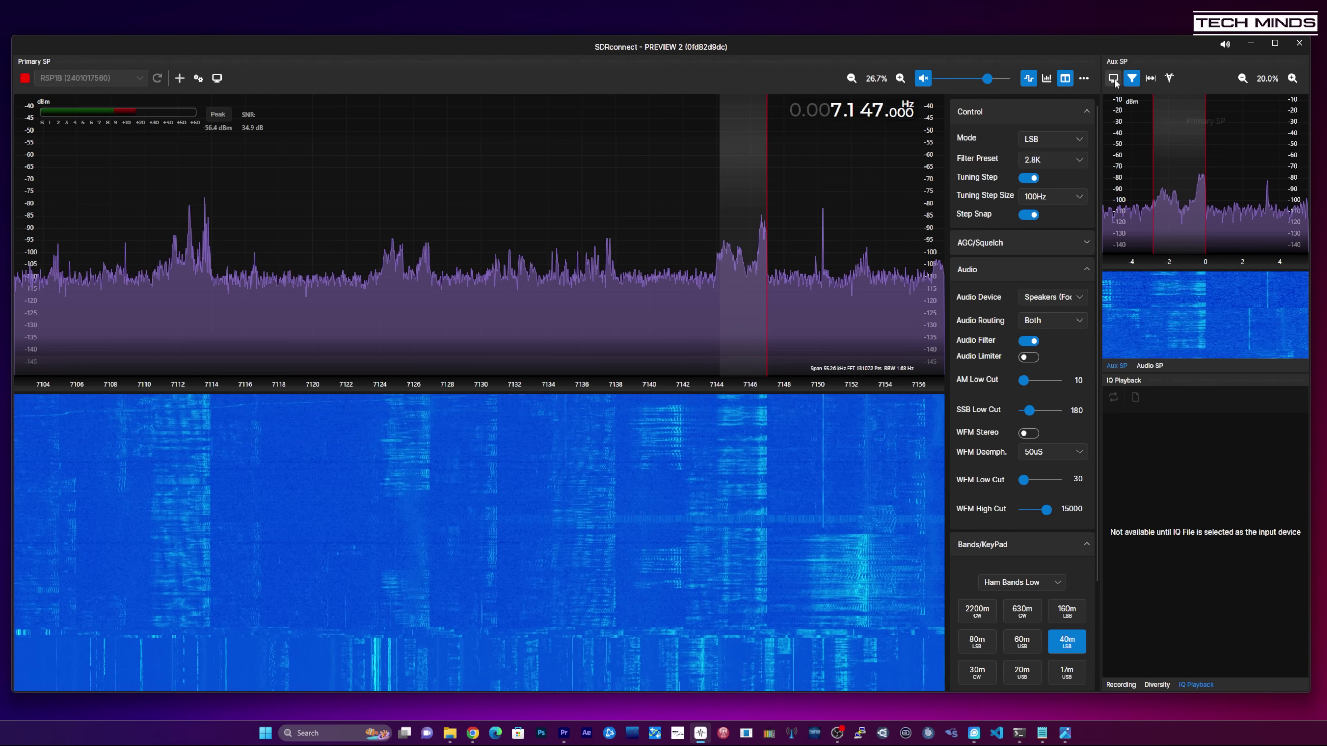
Unmute the audio and, with notch editing enabled, place notches in the auxiliary spectrum at about -0.9, -1.8 and +2 kHz
{"action": "left_click", "coordinate": [1169, 78]}
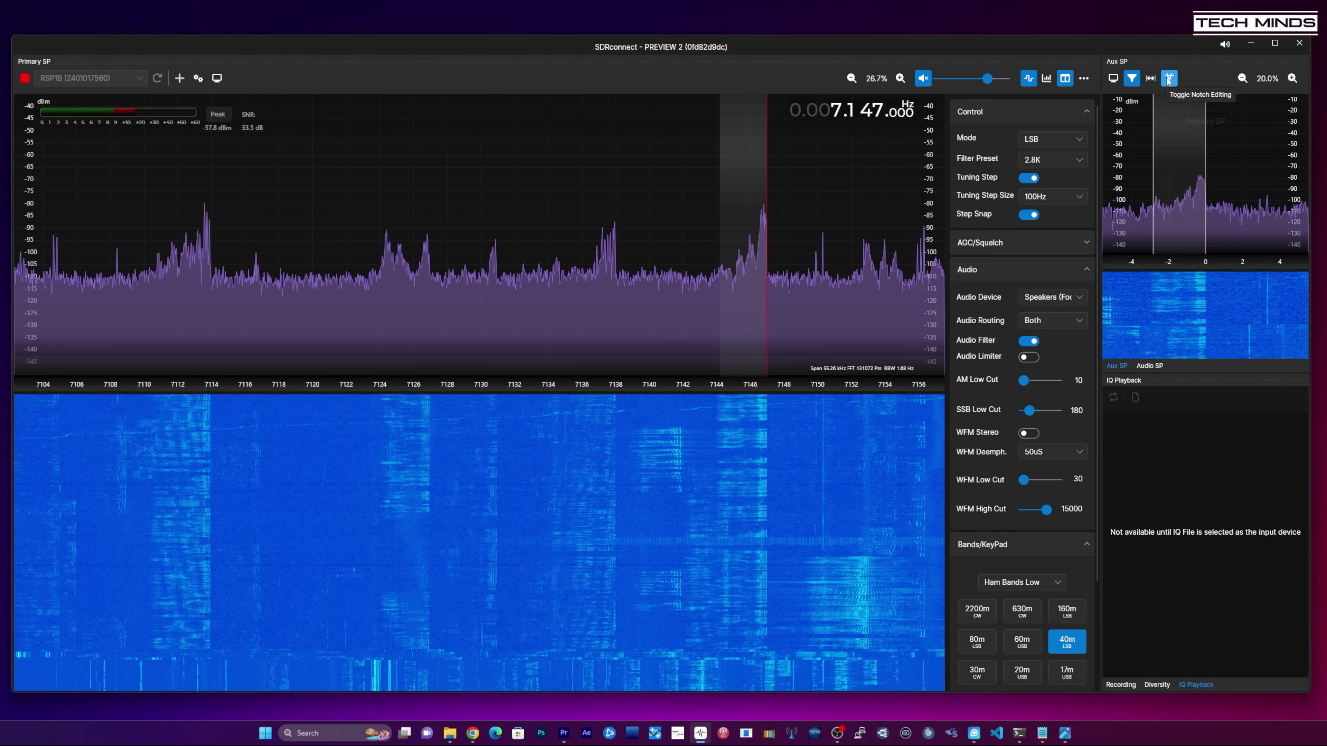
{"action": "left_click", "coordinate": [923, 78]}
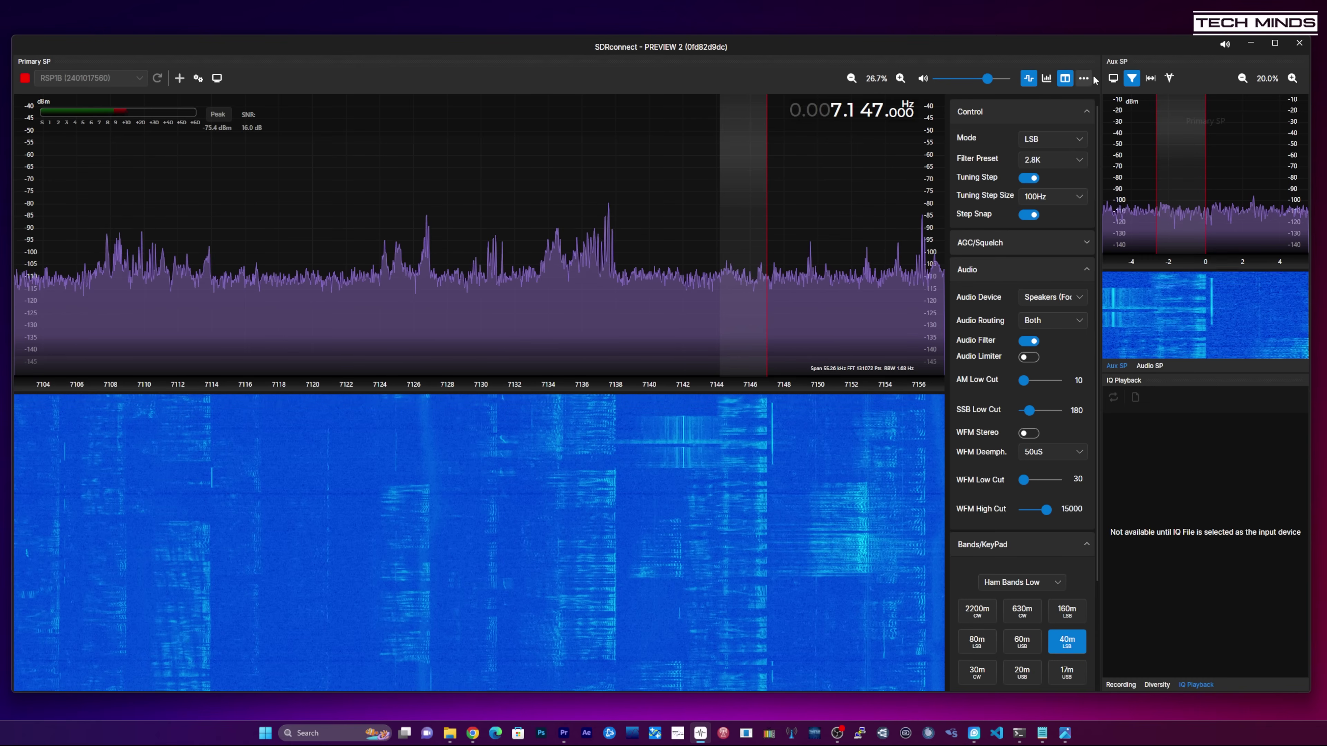
{"action": "left_click", "coordinate": [1169, 77]}
{"action": "left_click", "coordinate": [1169, 78]}
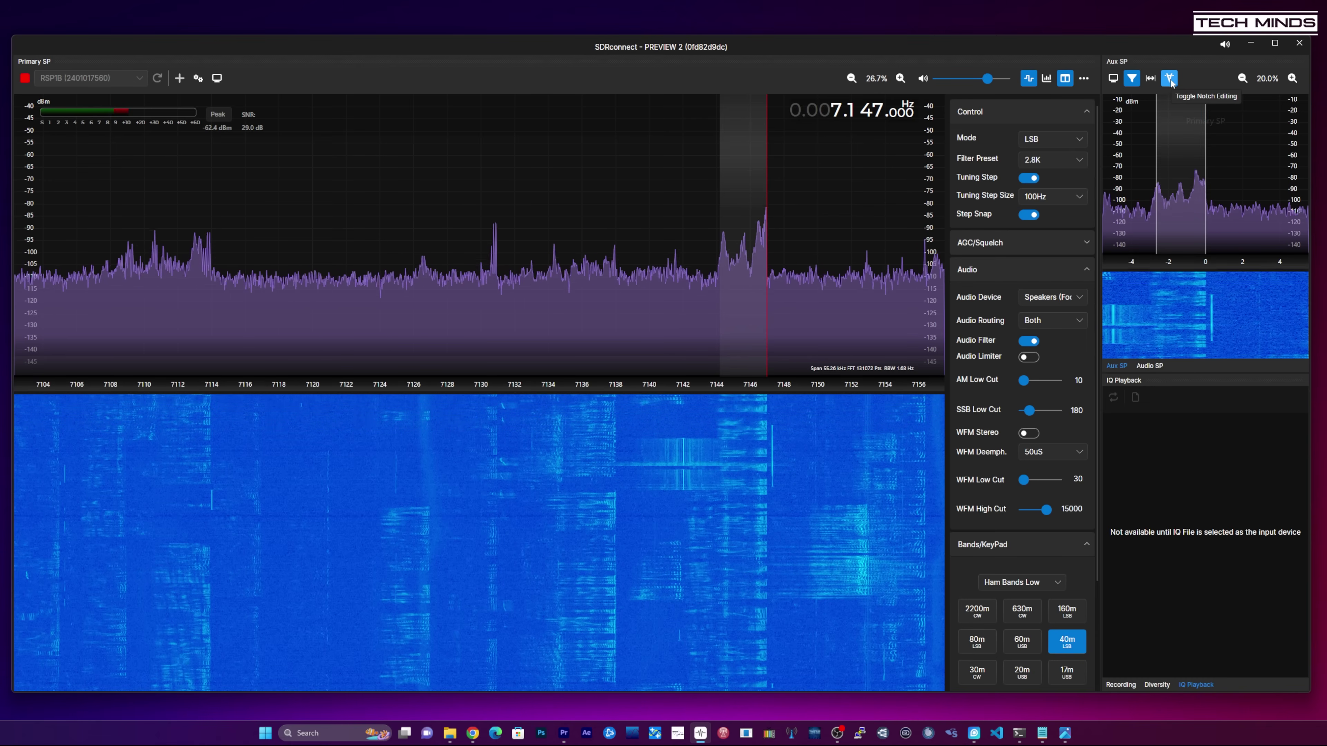
{"action": "mouse_move", "coordinate": [1180, 181]}
{"action": "left_mouse_down"}
{"action": "mouse_move", "coordinate": [1189, 230]}
{"action": "mouse_move", "coordinate": [1181, 197]}
{"action": "left_mouse_up"}
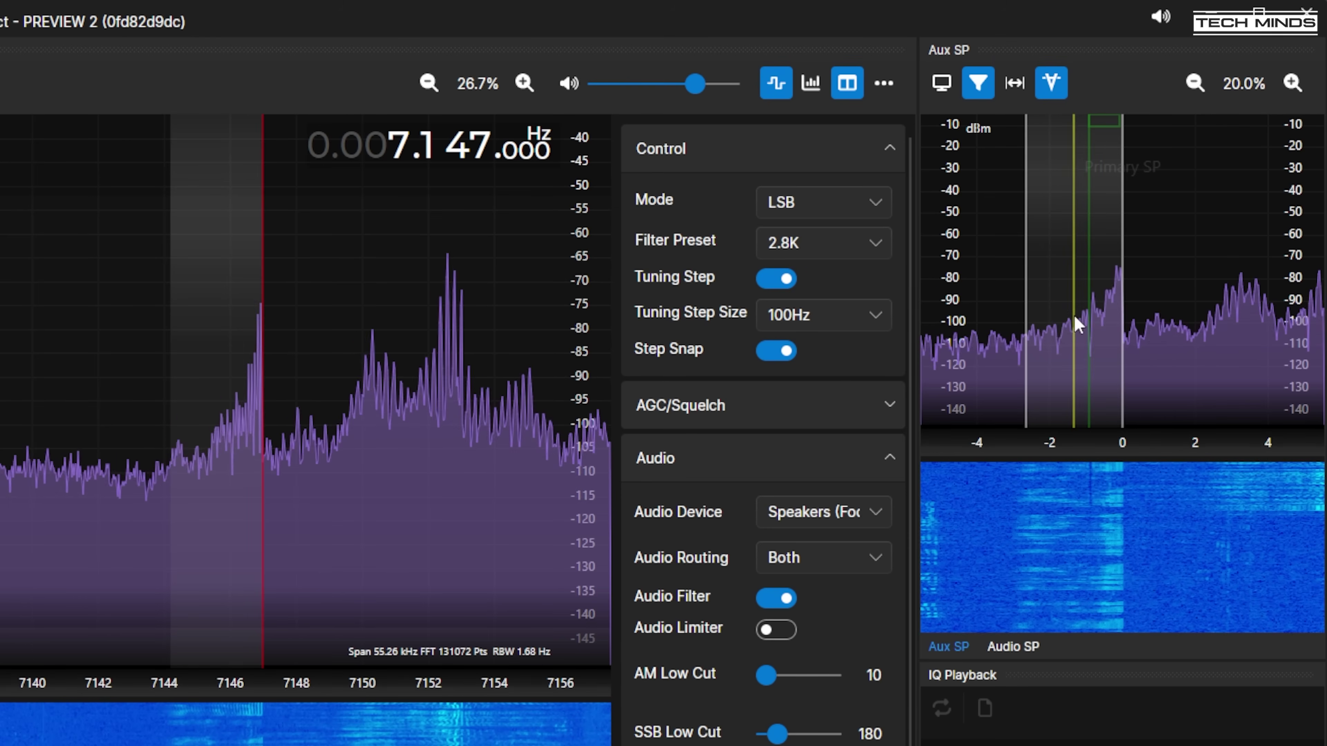
{"action": "mouse_move", "coordinate": [1074, 317]}
{"action": "left_mouse_down"}
{"action": "mouse_move", "coordinate": [1073, 304]}
{"action": "mouse_move", "coordinate": [1049, 322]}
{"action": "mouse_move", "coordinate": [1091, 332]}
{"action": "left_mouse_up"}
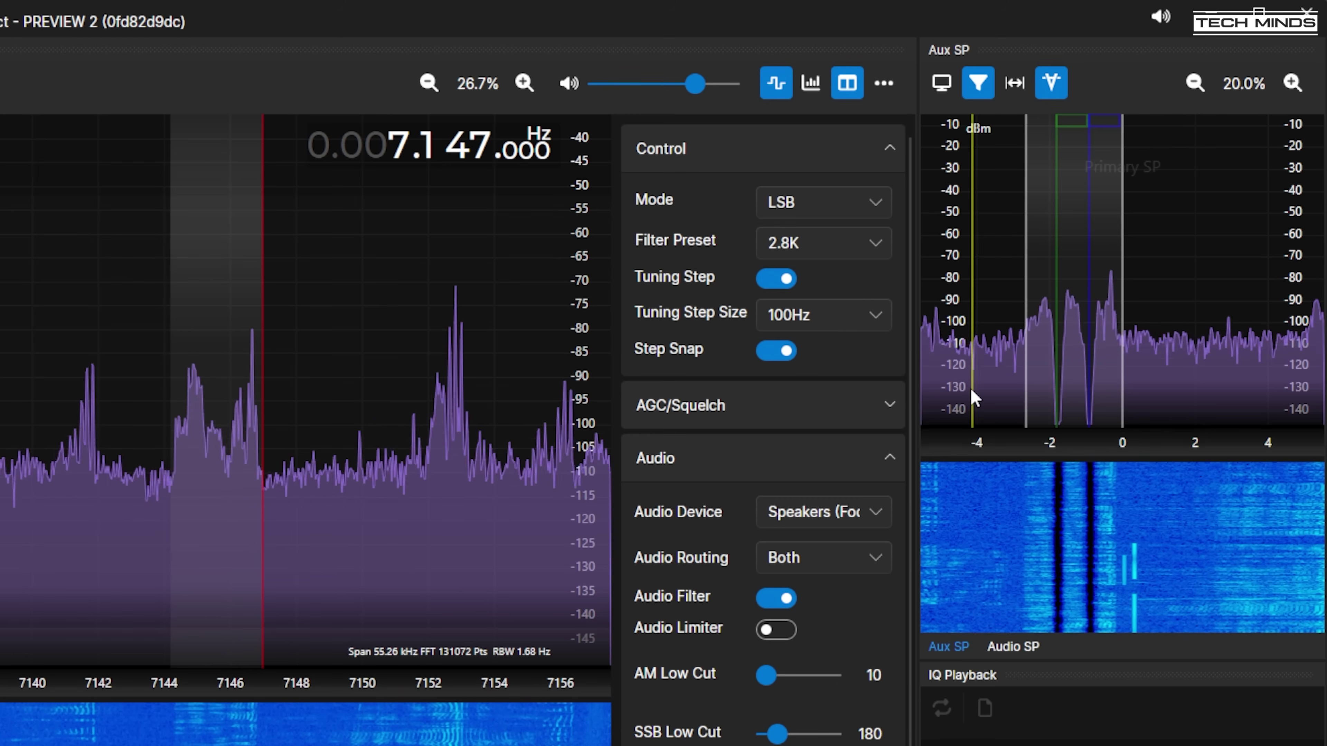
{"action": "left_click", "coordinate": [1197, 385]}
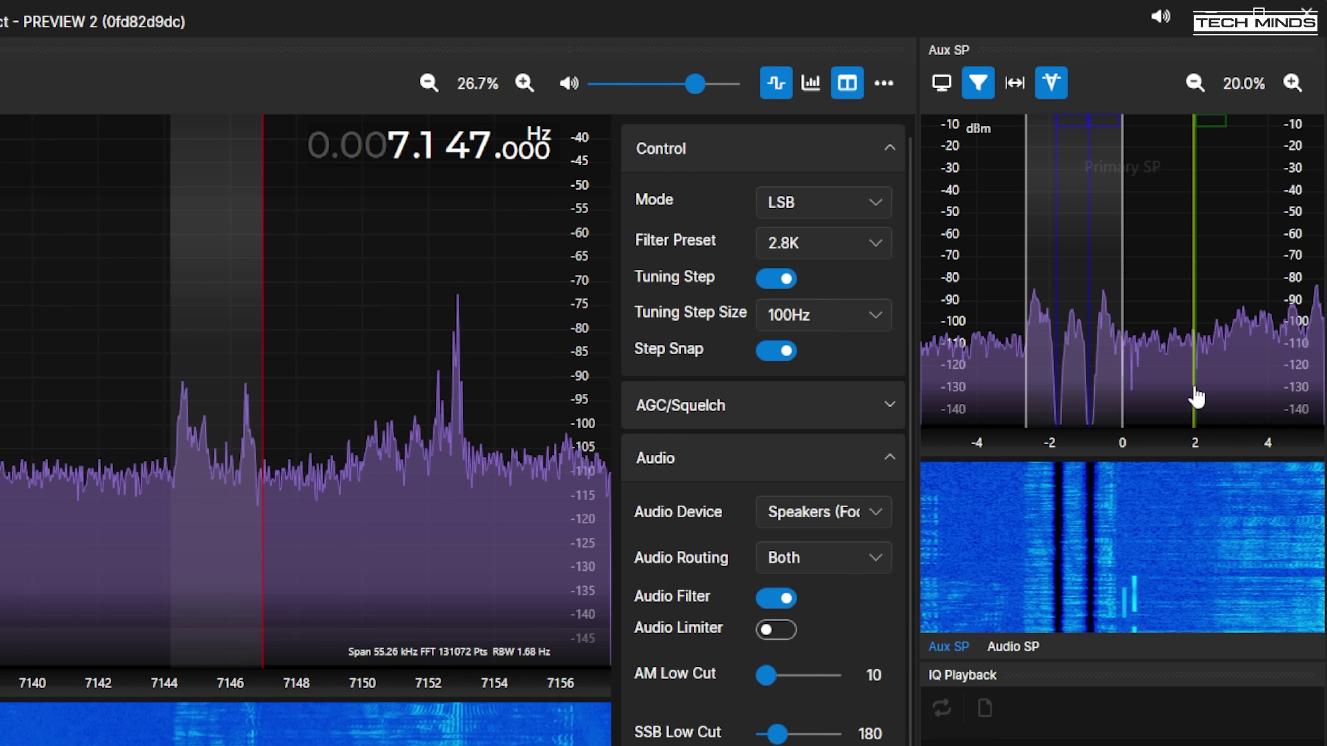
{"action": "left_click", "coordinate": [1199, 386]}
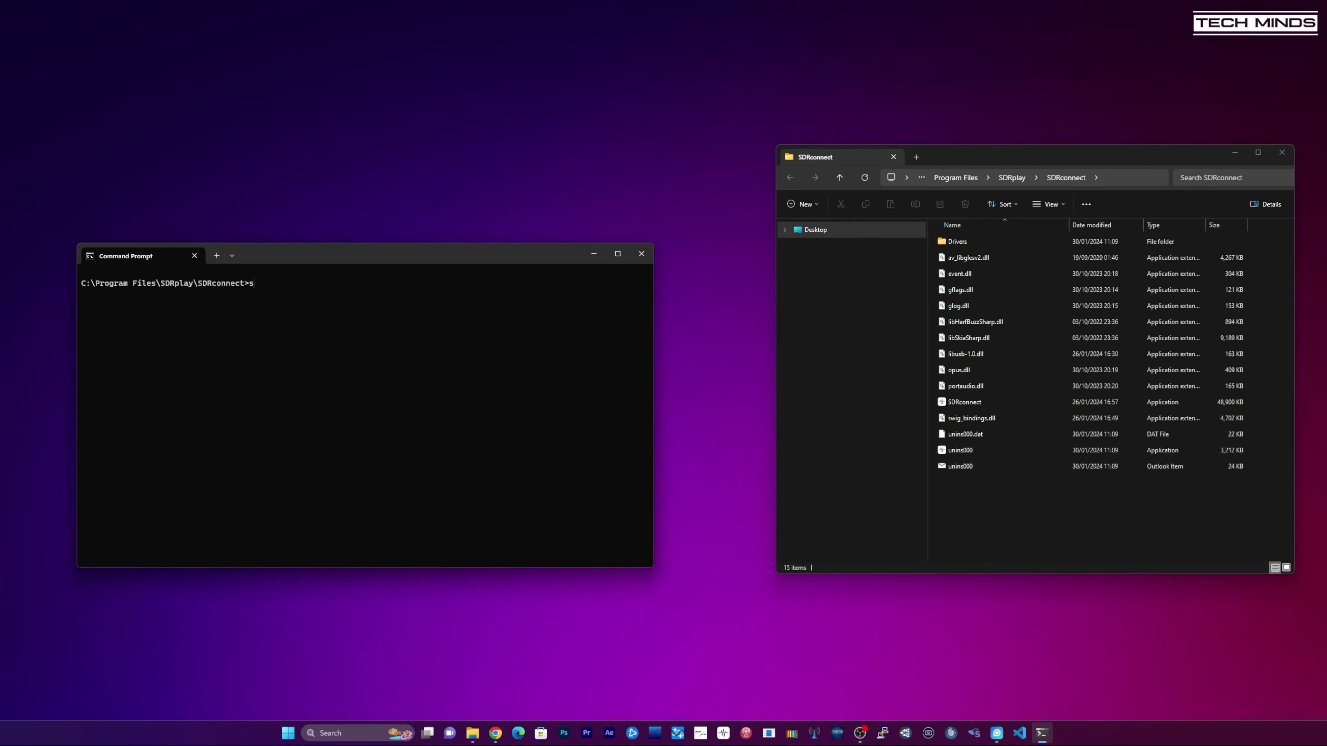
Start the network server from the SDRconnect program folder in Command Prompt with the command sdrconnect --server
{"action": "type", "text": "server"}
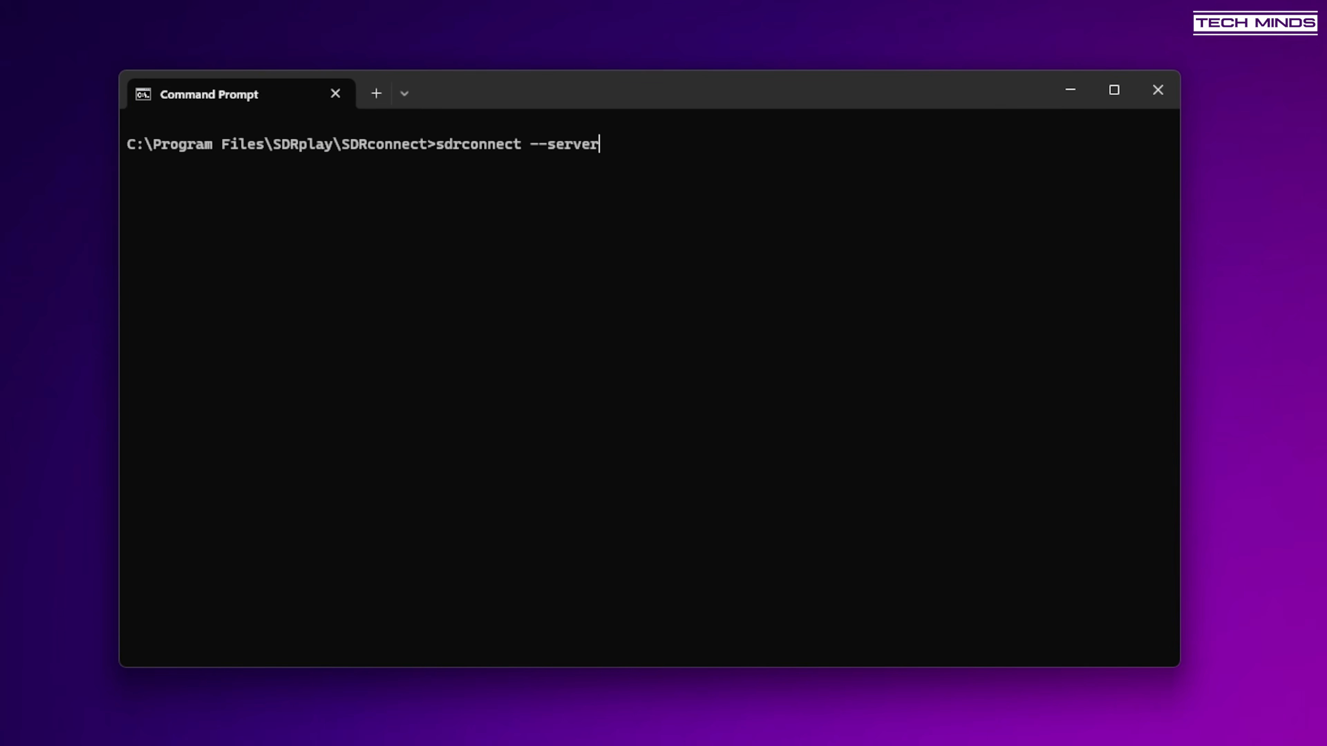
{"action": "key", "text": "Return"}
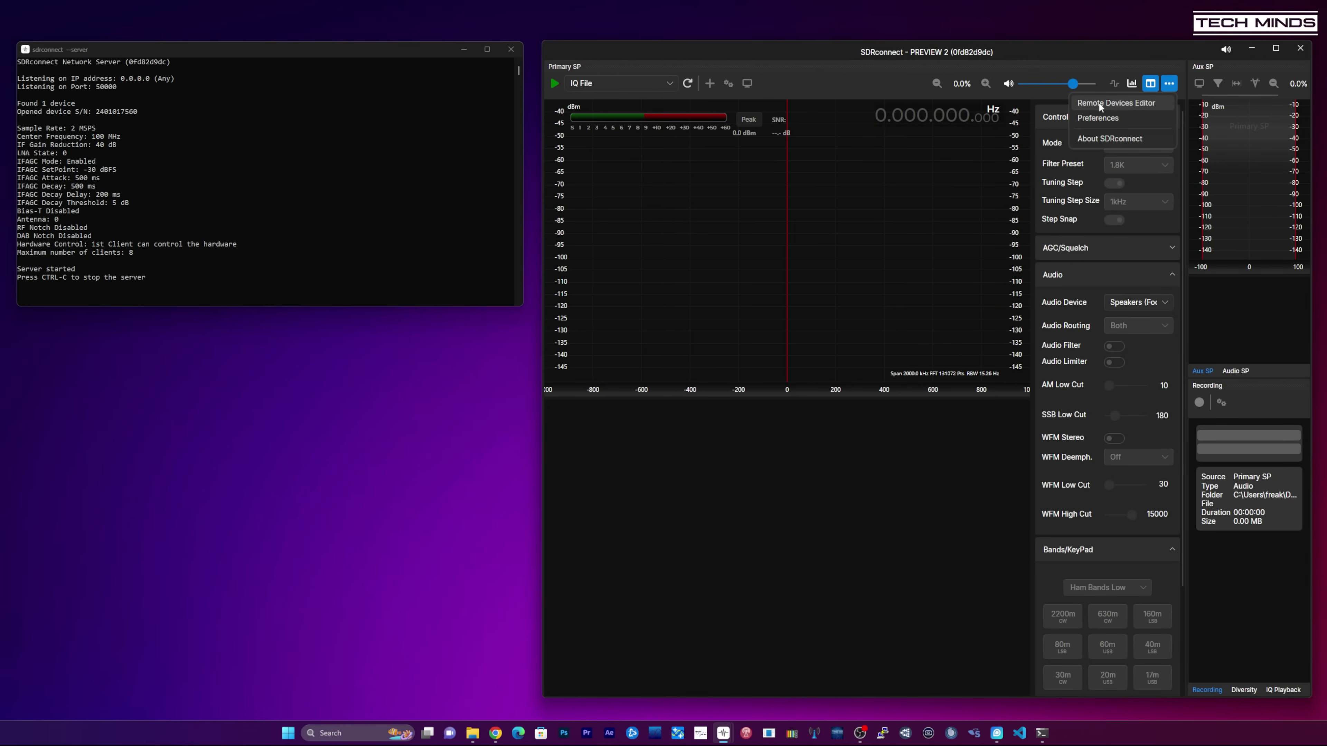
In SDRconnect's Remote Devices Editor, add a server named Home with IP address 127.0.0.1 and port 50000
{"action": "left_click", "coordinate": [1098, 102]}
{"action": "mouse_move", "coordinate": [680, 213]}
{"action": "left_mouse_down"}
{"action": "mouse_move", "coordinate": [721, 212]}
{"action": "mouse_move", "coordinate": [662, 229]}
{"action": "left_mouse_up"}
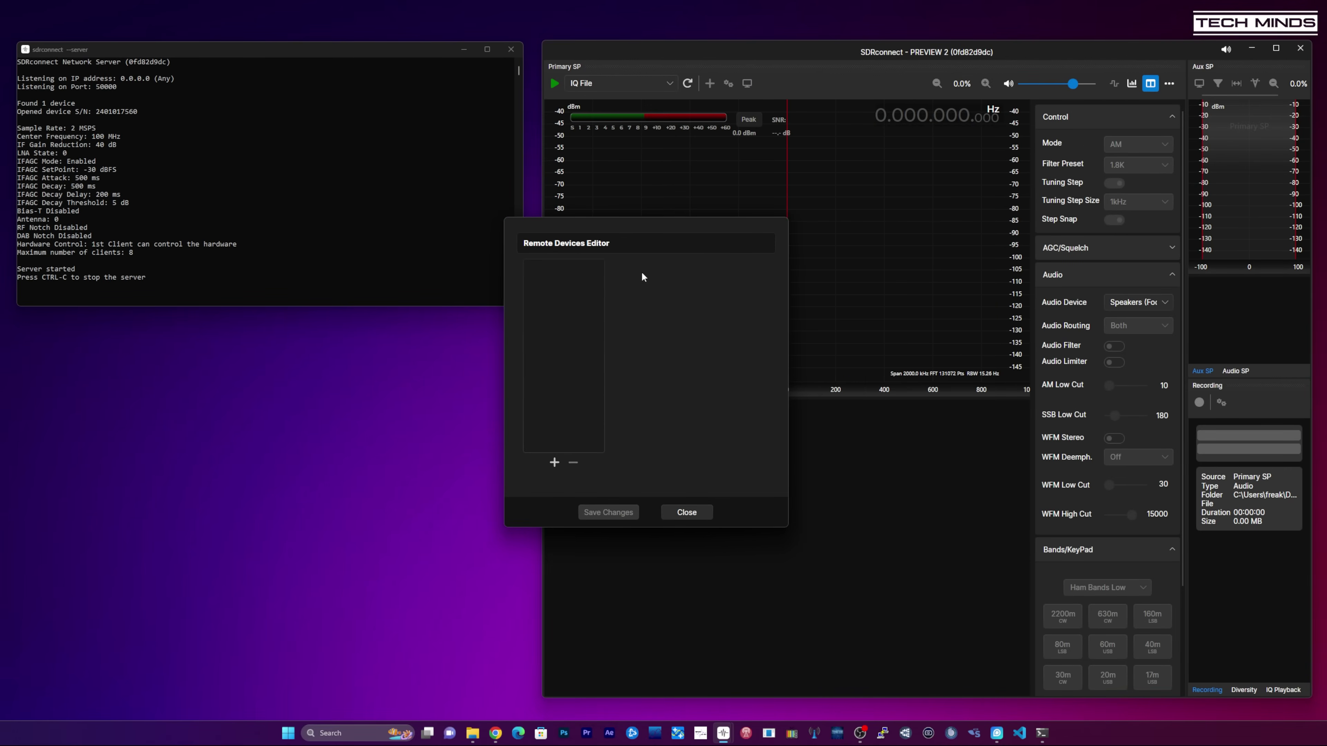
{"action": "left_click", "coordinate": [554, 462]}
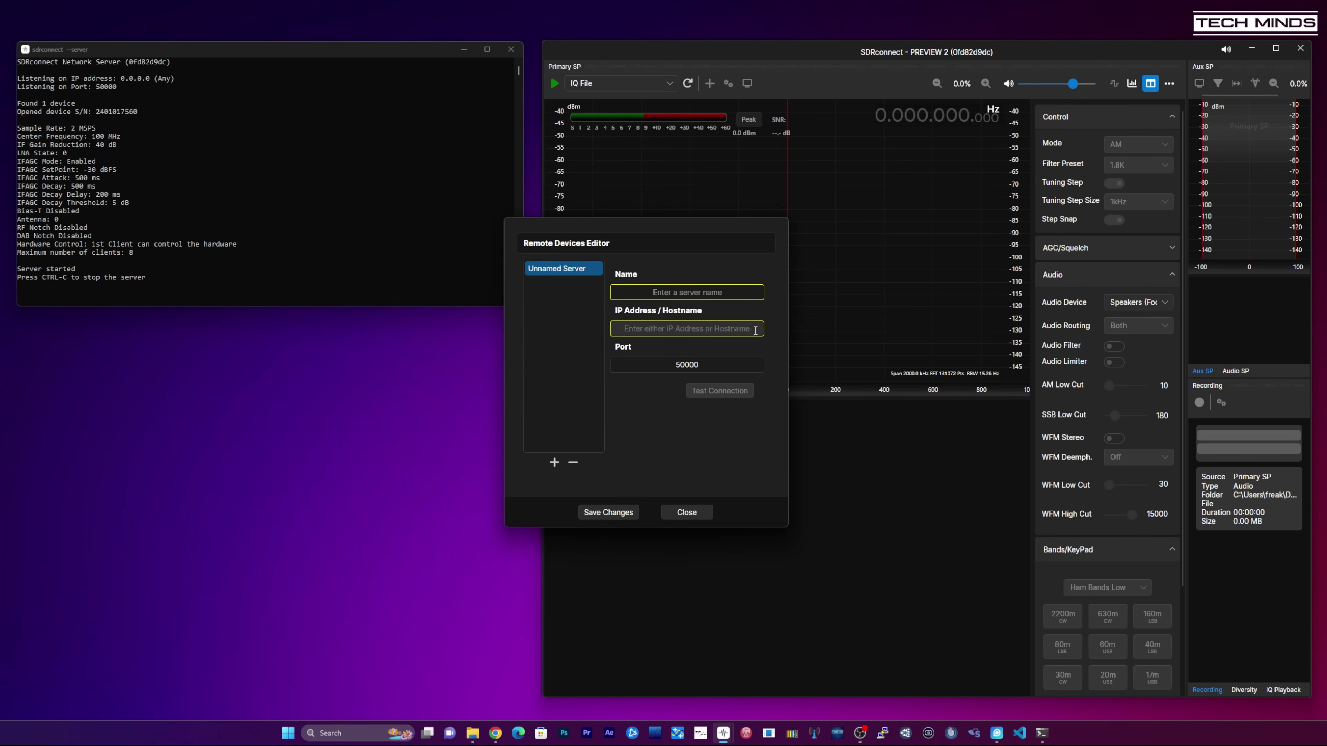
{"action": "left_click", "coordinate": [697, 292]}
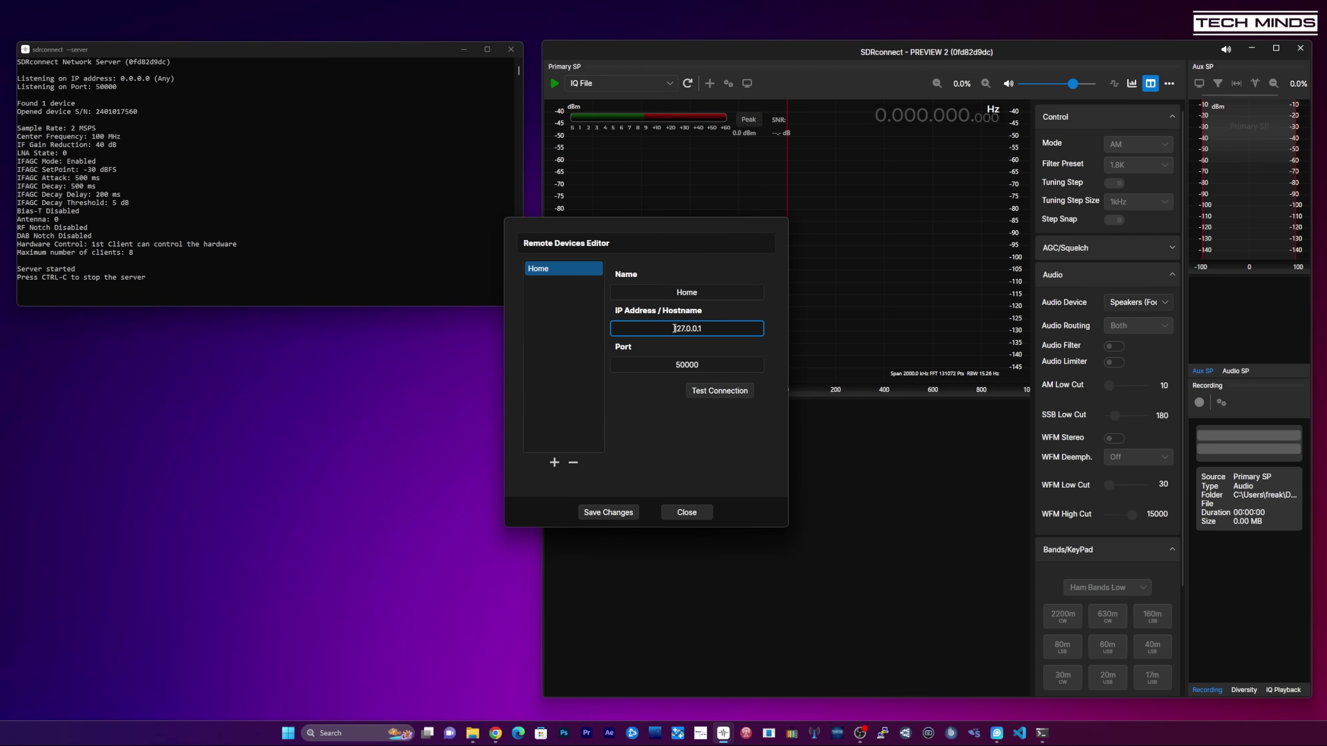
Test the connection to the Home server, save the changes and close the Remote Devices Editor
{"action": "left_click", "coordinate": [706, 390]}
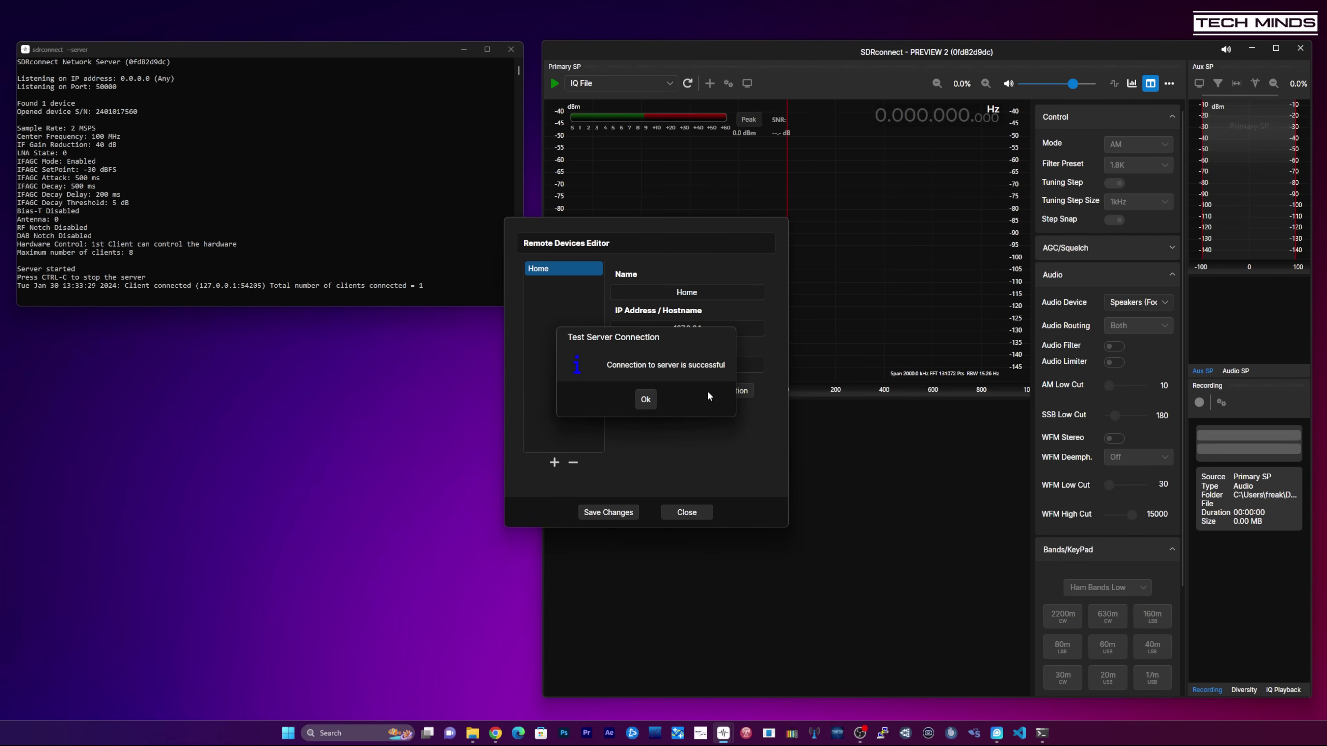
{"action": "left_click", "coordinate": [645, 401]}
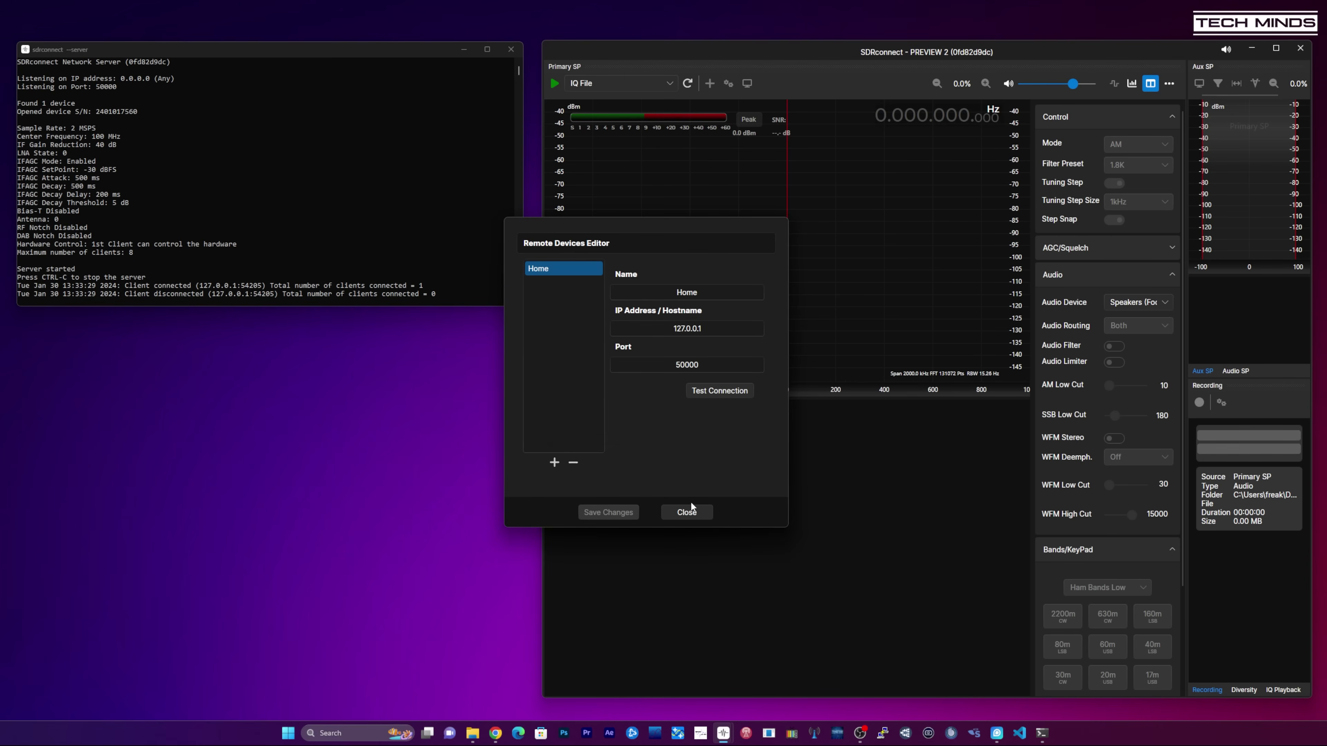
{"action": "left_click", "coordinate": [686, 511]}
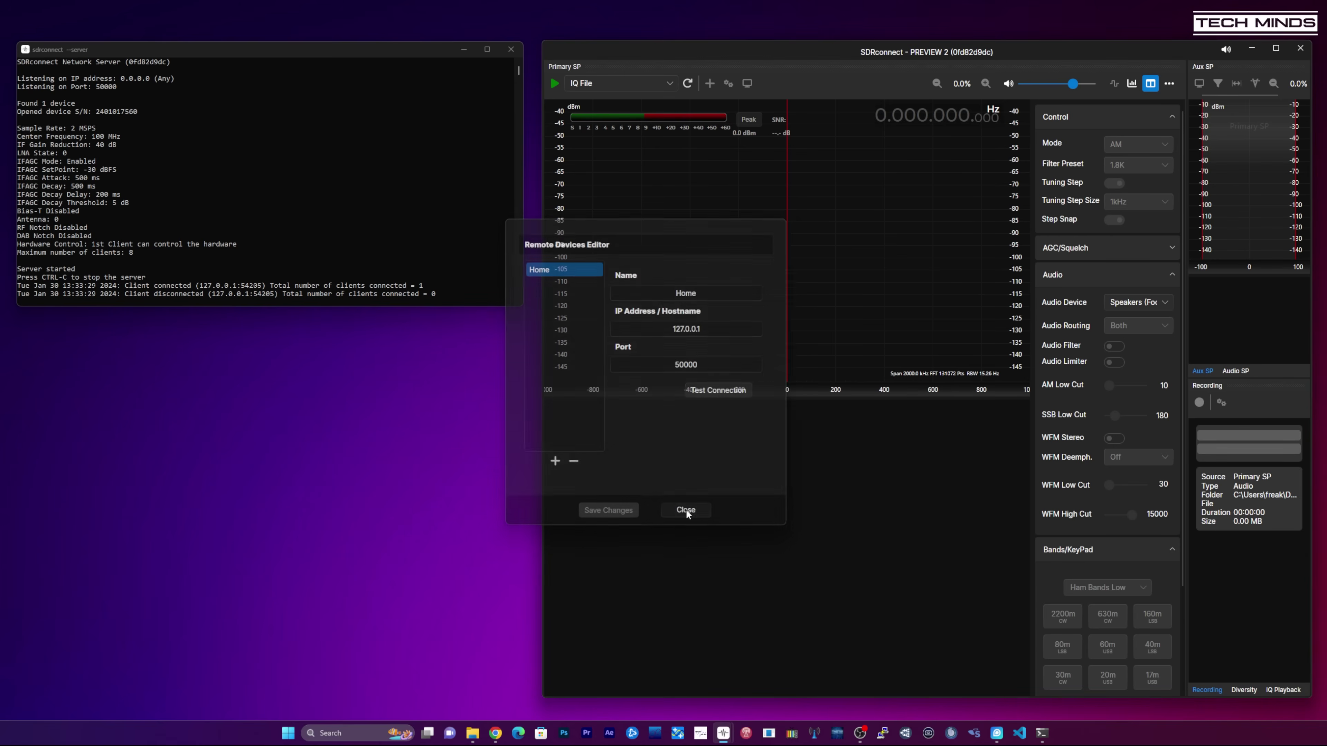
Refresh the device list, choose Home (IQ) as the input device and start receiving from it
{"action": "left_click", "coordinate": [686, 82]}
{"action": "left_click", "coordinate": [661, 81]}
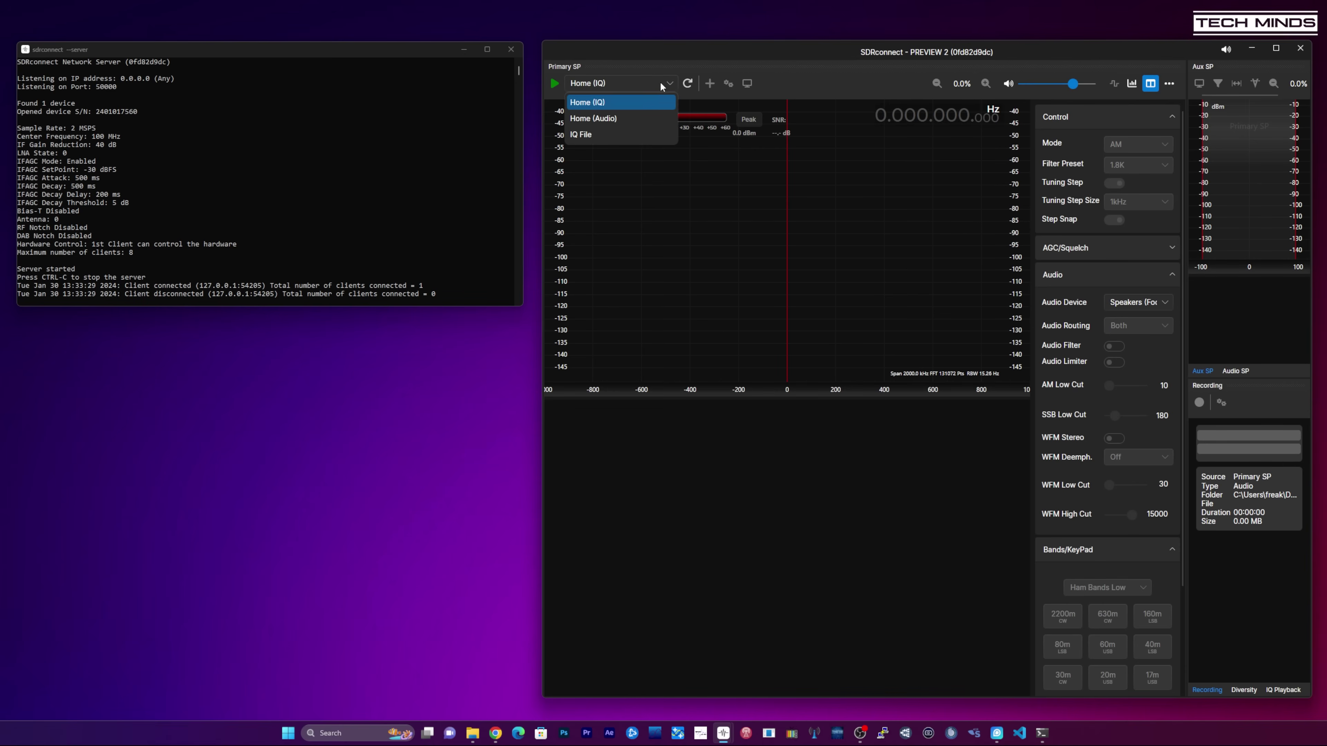
{"action": "left_click", "coordinate": [617, 103]}
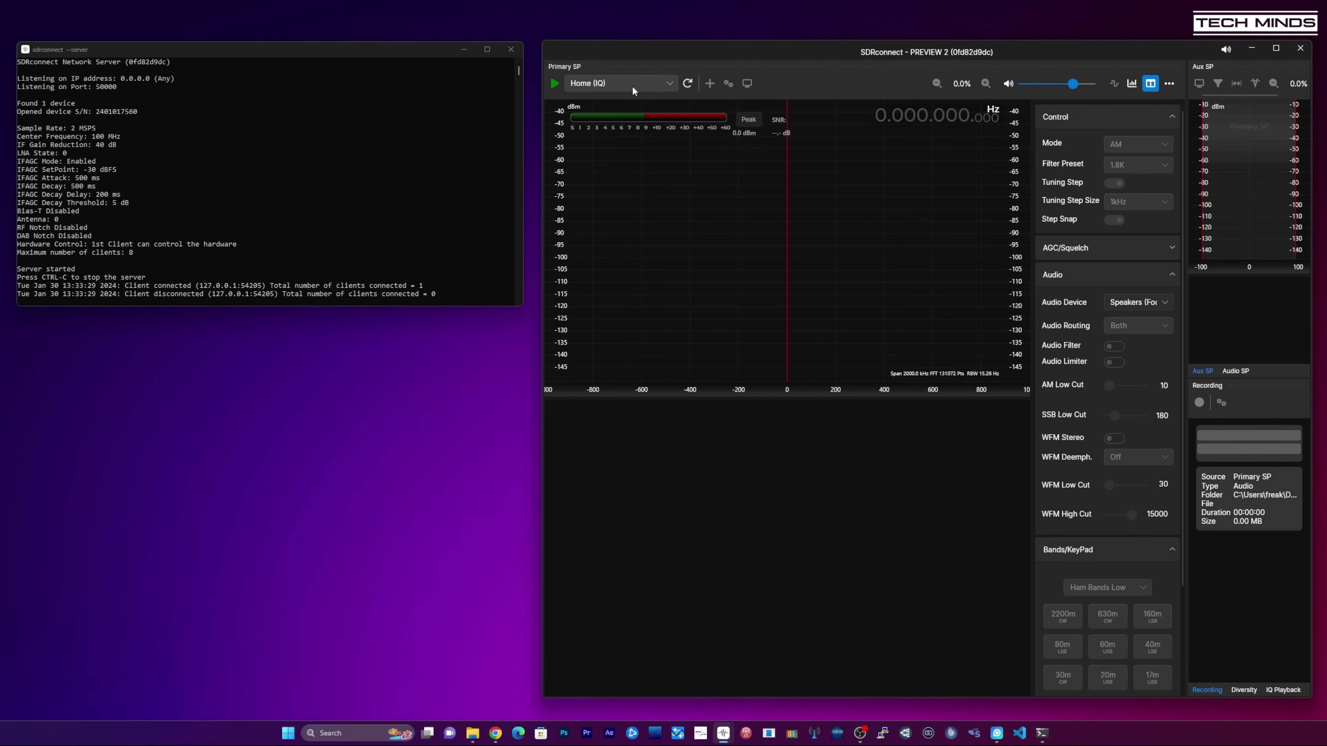
{"action": "left_click", "coordinate": [552, 83]}
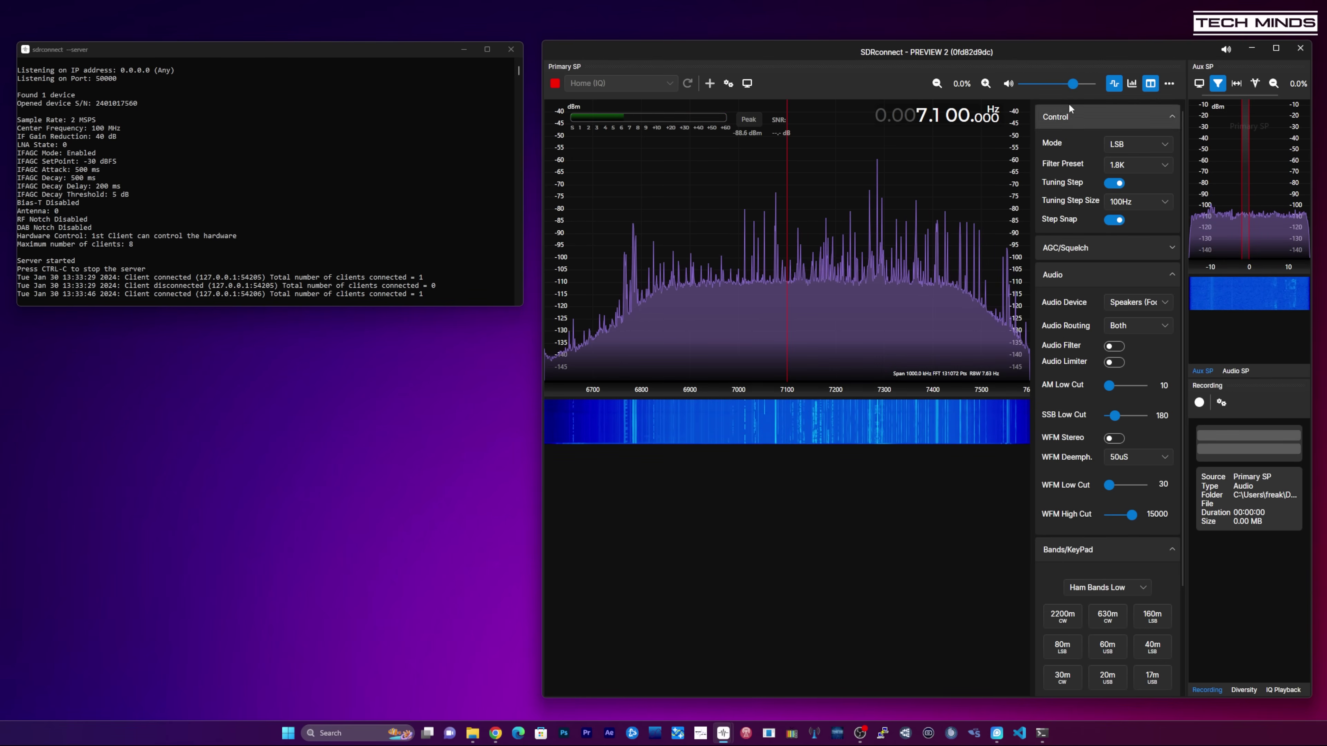
{"action": "left_click", "coordinate": [985, 83]}
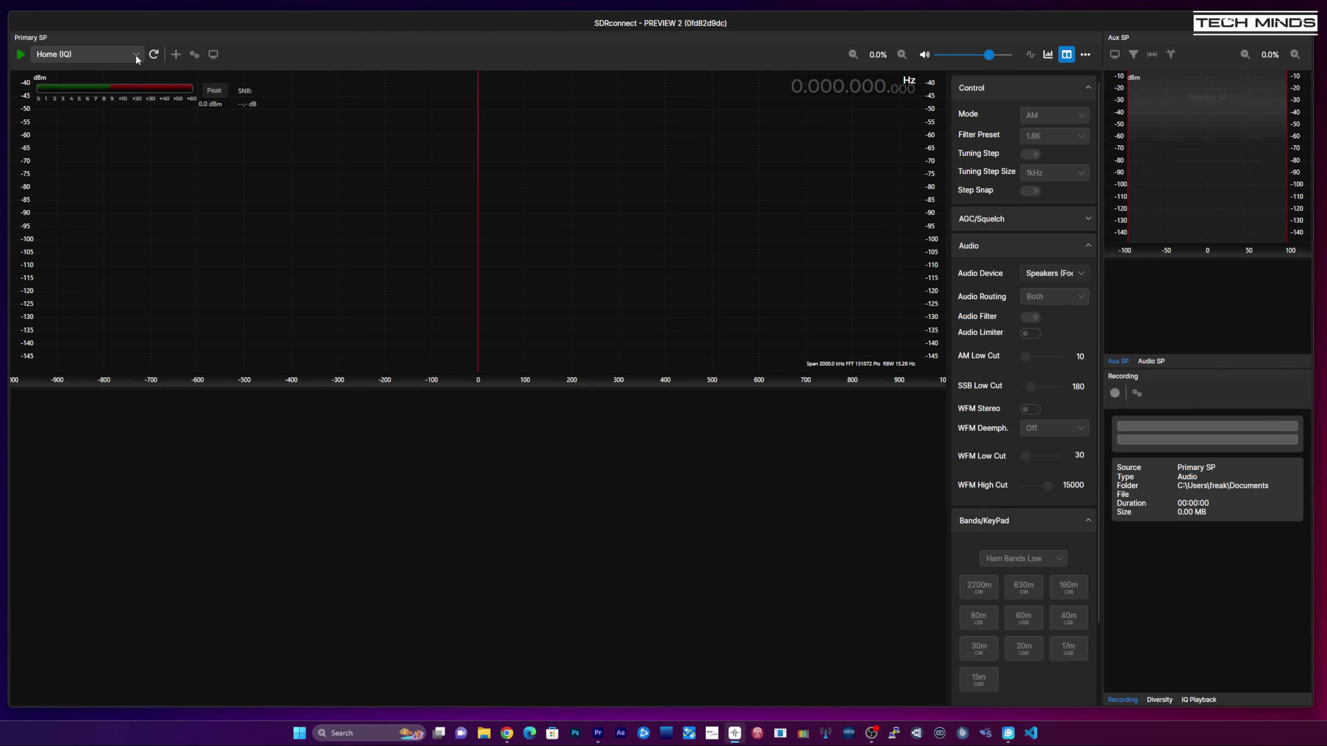
Switch the input device to the second remote SDRPlay server in IQ mode and start streaming from it
{"action": "left_click", "coordinate": [136, 53]}
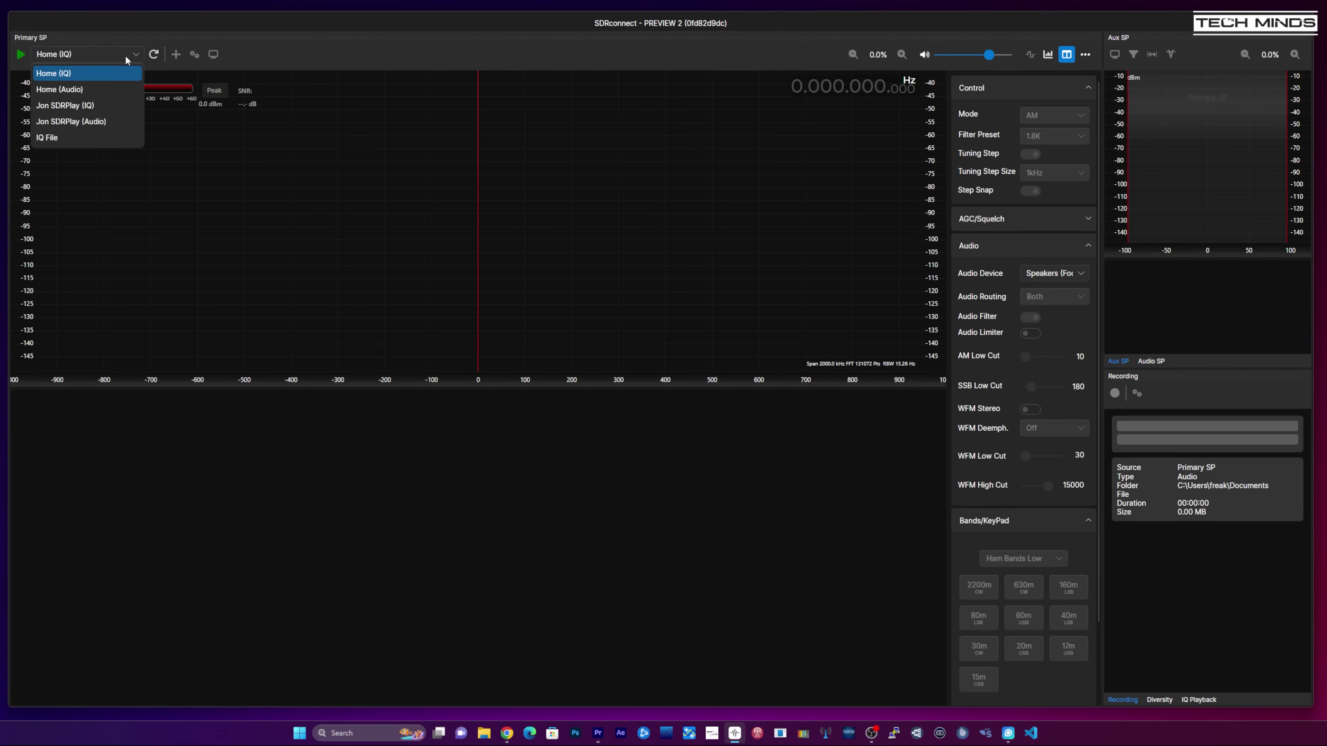
{"action": "left_click", "coordinate": [60, 106]}
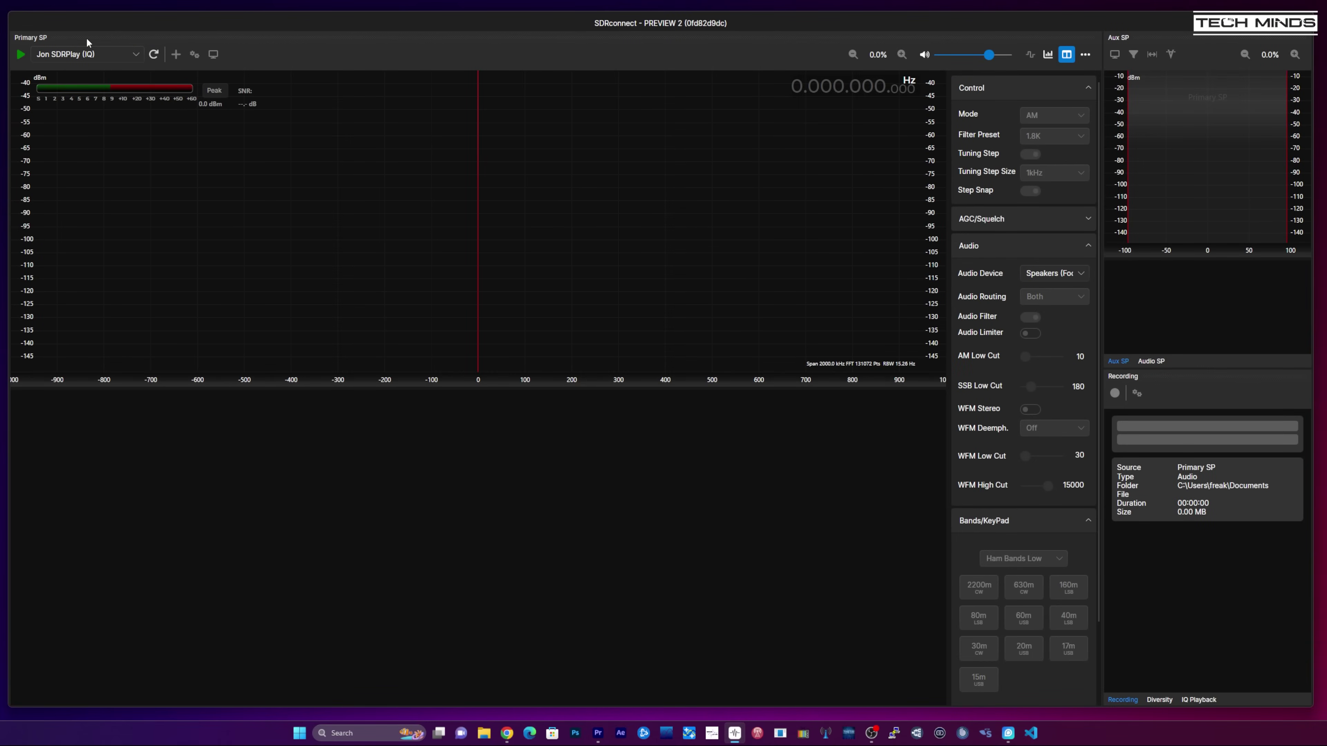
{"action": "left_click", "coordinate": [20, 54]}
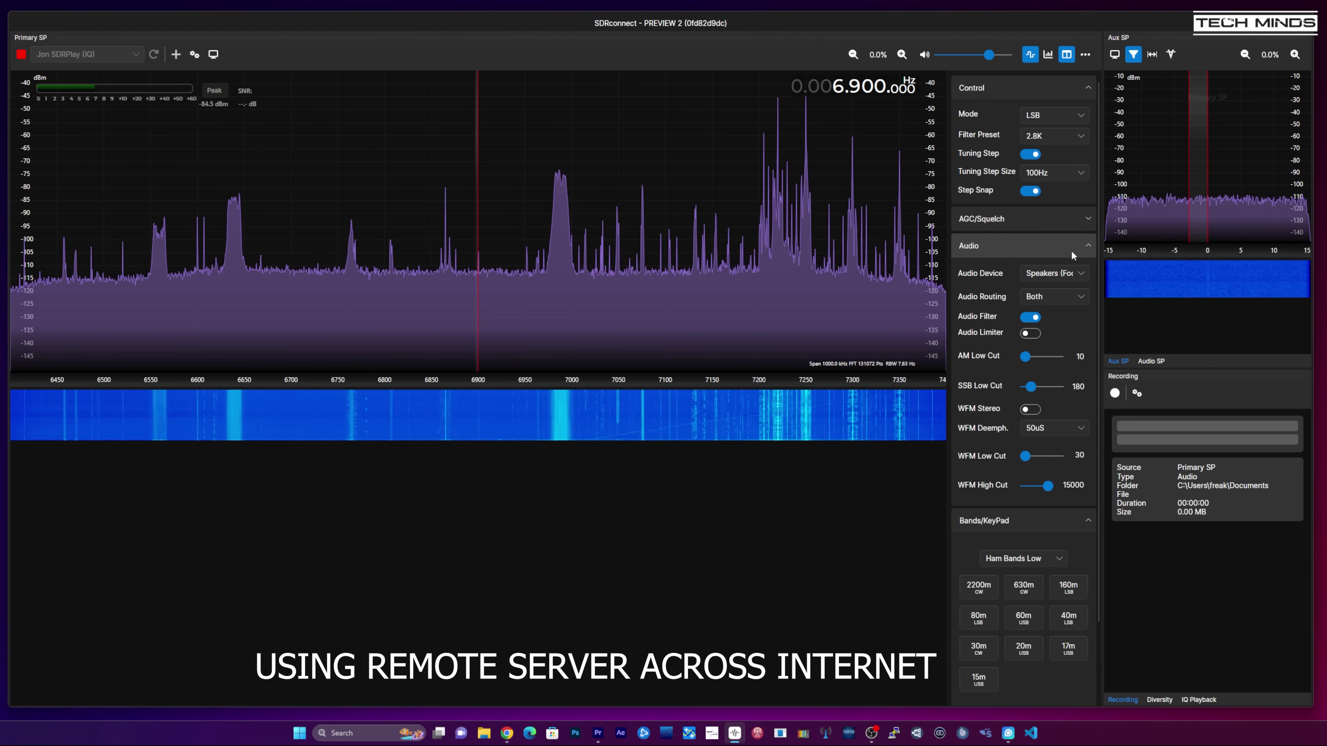
Tune the remote receiver to 7.155100 and 7.181 MHz on the 40m band, and to 3.760 MHz on the 80m band
{"action": "left_click", "coordinate": [1069, 617]}
{"action": "left_click", "coordinate": [712, 419]}
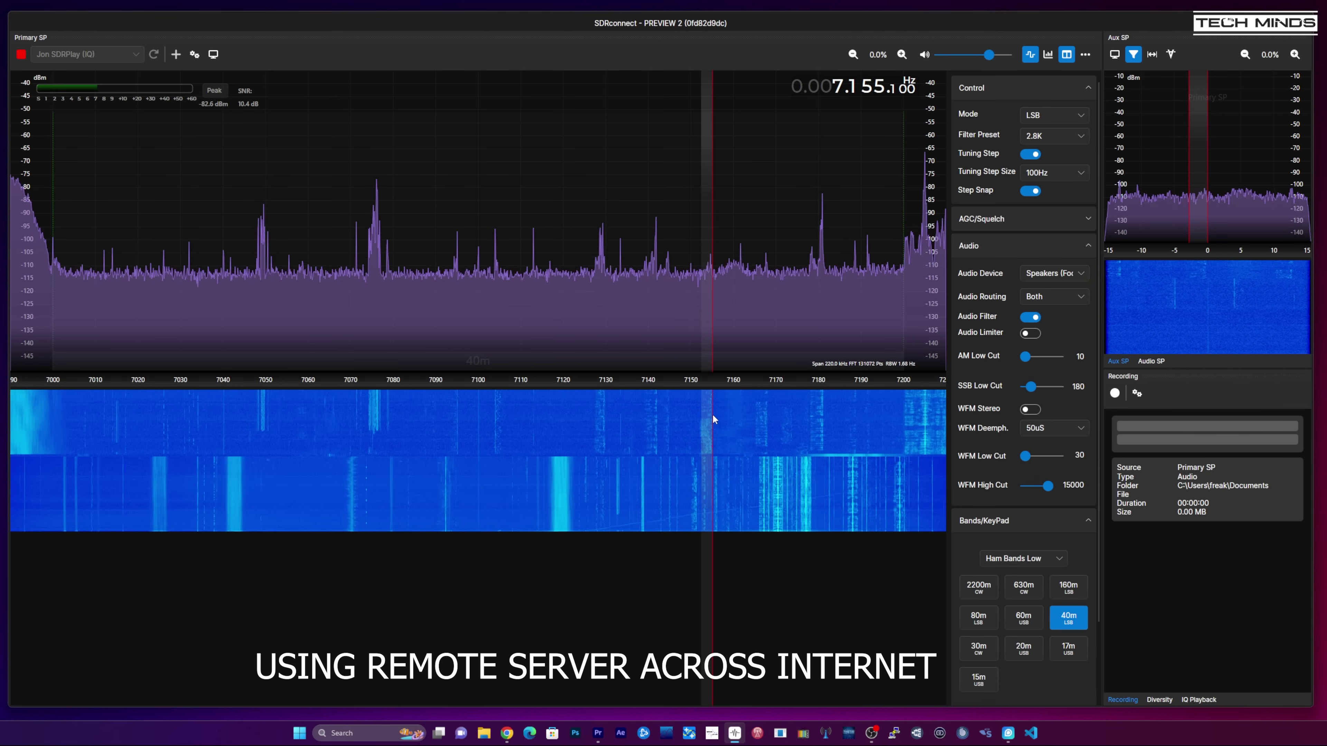
{"action": "left_click", "coordinate": [823, 421]}
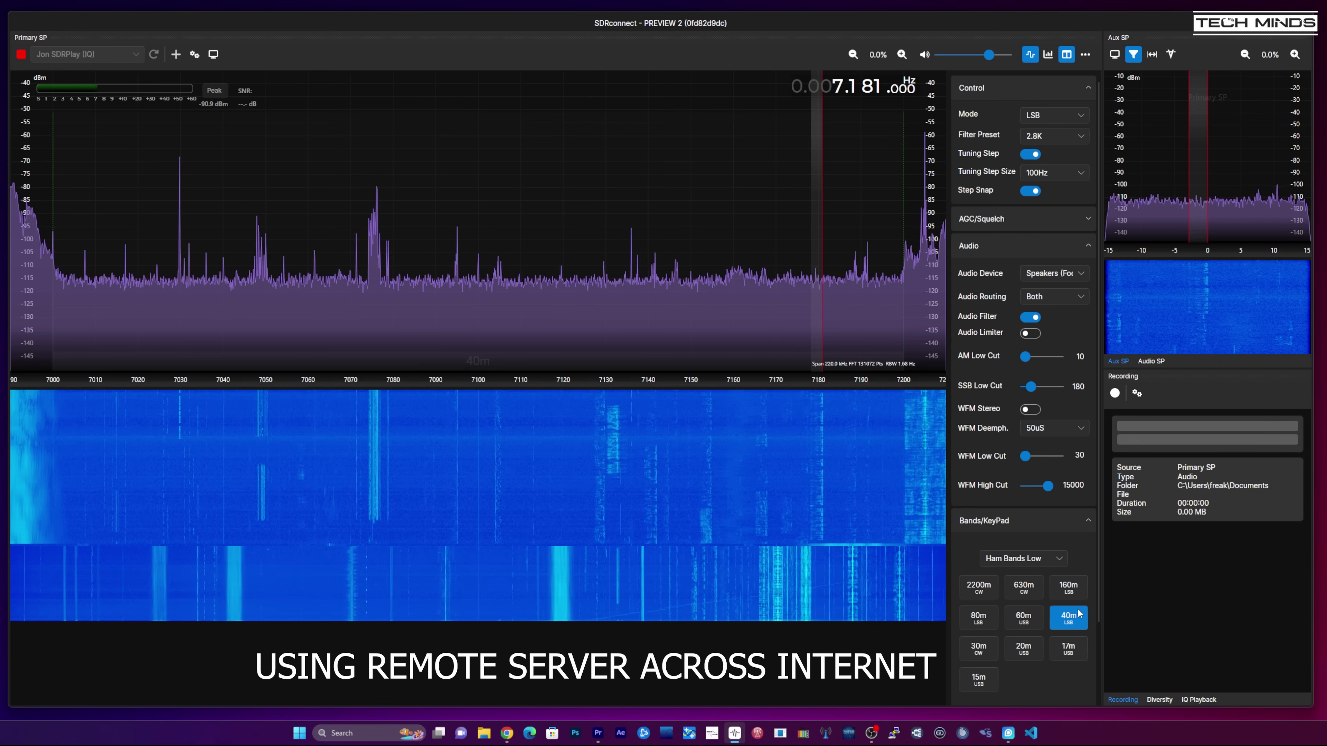
{"action": "left_click", "coordinate": [979, 618]}
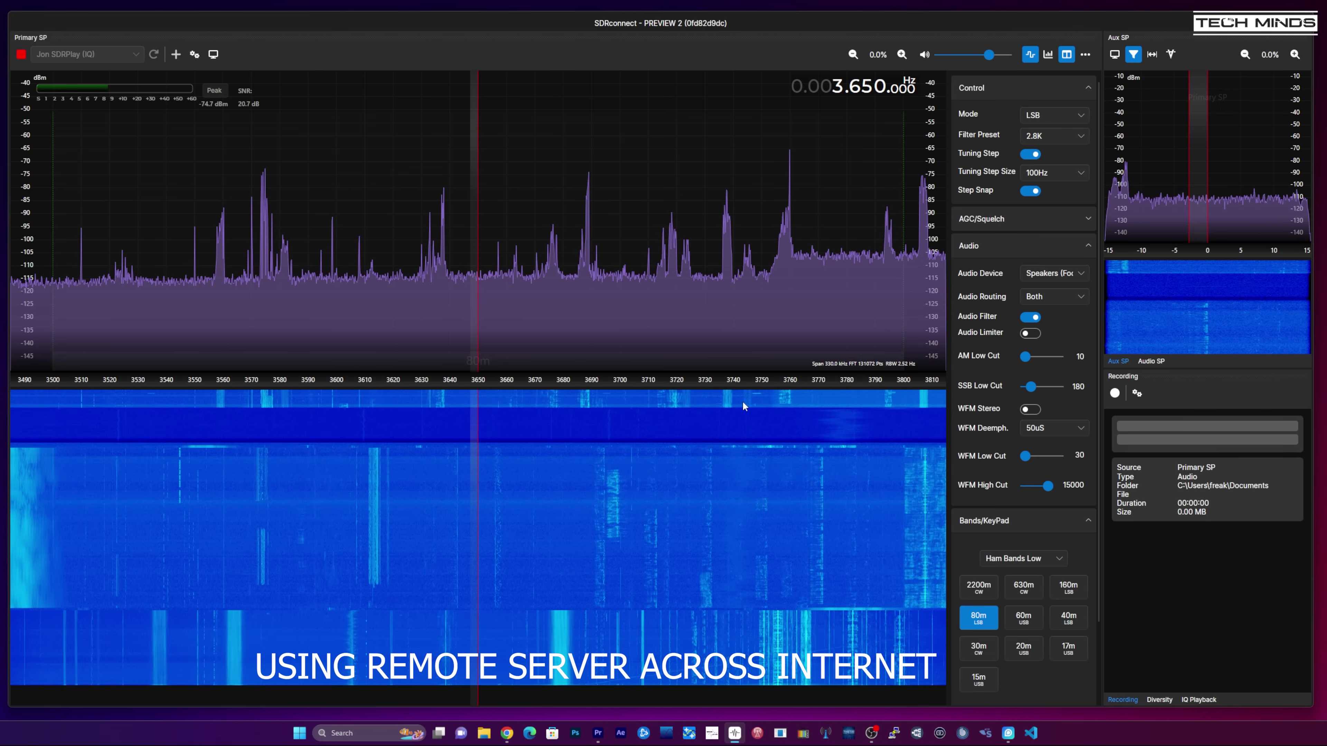
{"action": "left_click", "coordinate": [790, 412]}
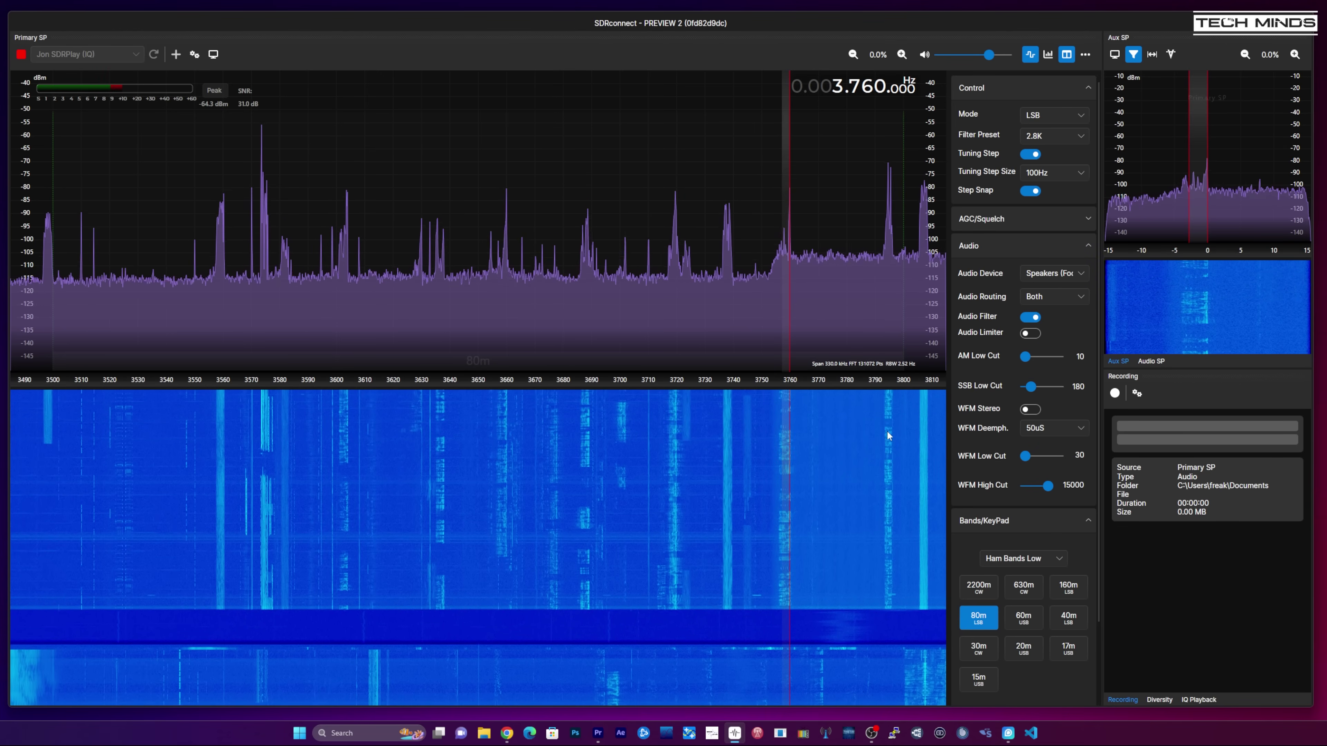
Enable the DAB Notch in the remote receiver's hardware settings, switch the RF Notch on and back off, and close the settings
{"action": "left_click", "coordinate": [213, 55]}
{"action": "left_click", "coordinate": [213, 54]}
{"action": "left_click", "coordinate": [193, 55]}
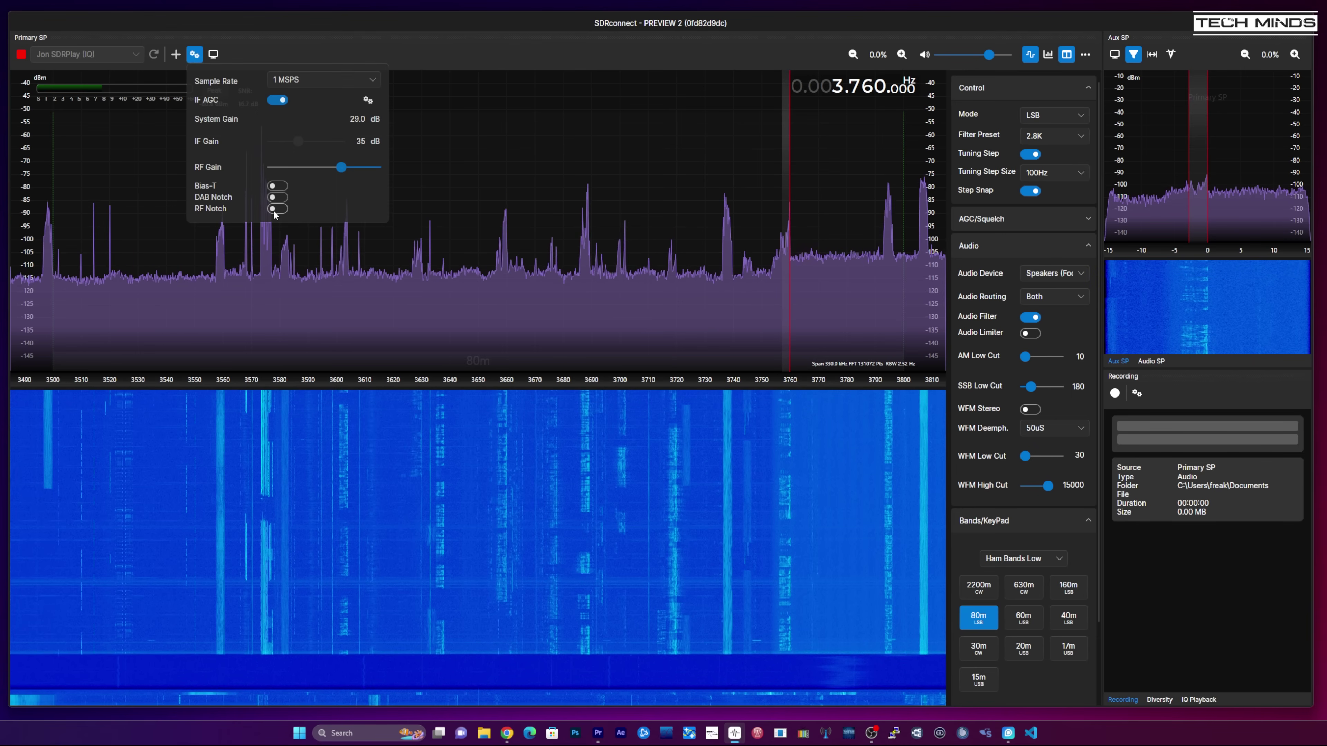
{"action": "left_click", "coordinate": [277, 197]}
{"action": "left_click", "coordinate": [273, 209]}
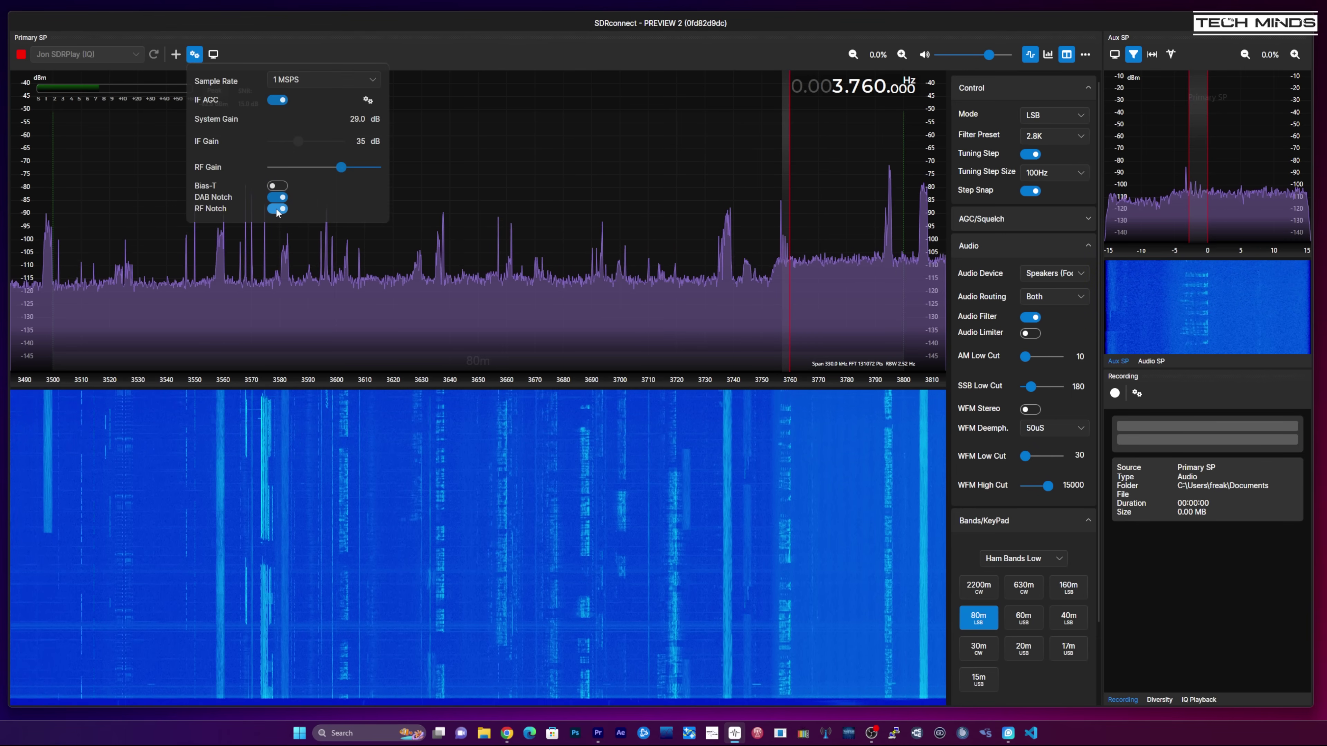
{"action": "left_click", "coordinate": [277, 209]}
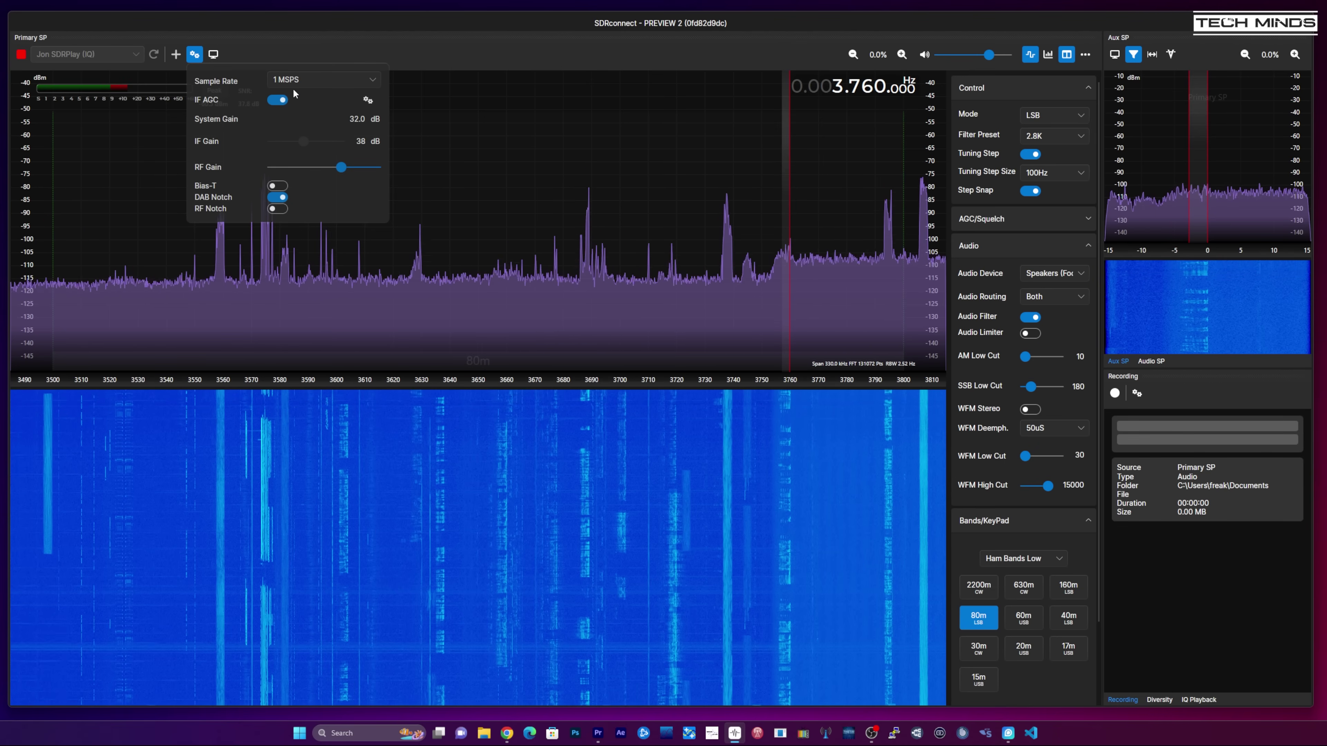
{"action": "left_click", "coordinate": [274, 43]}
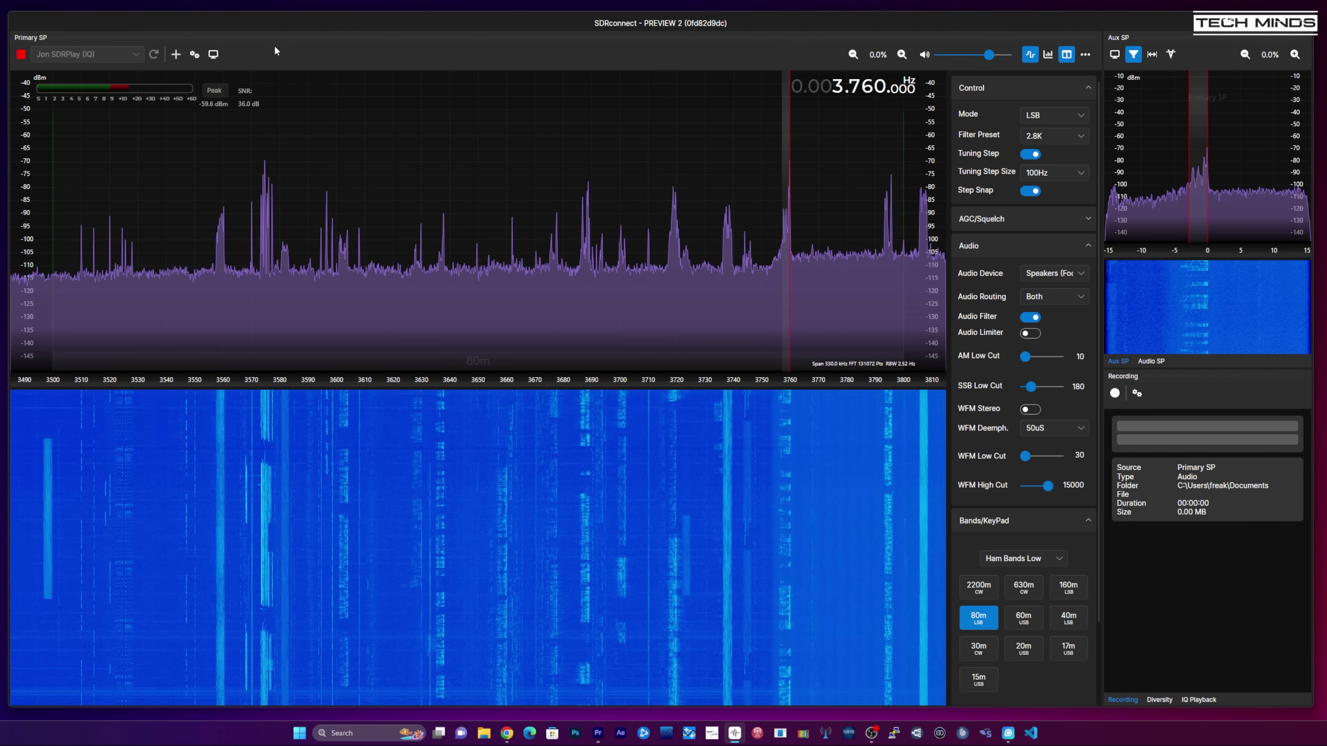